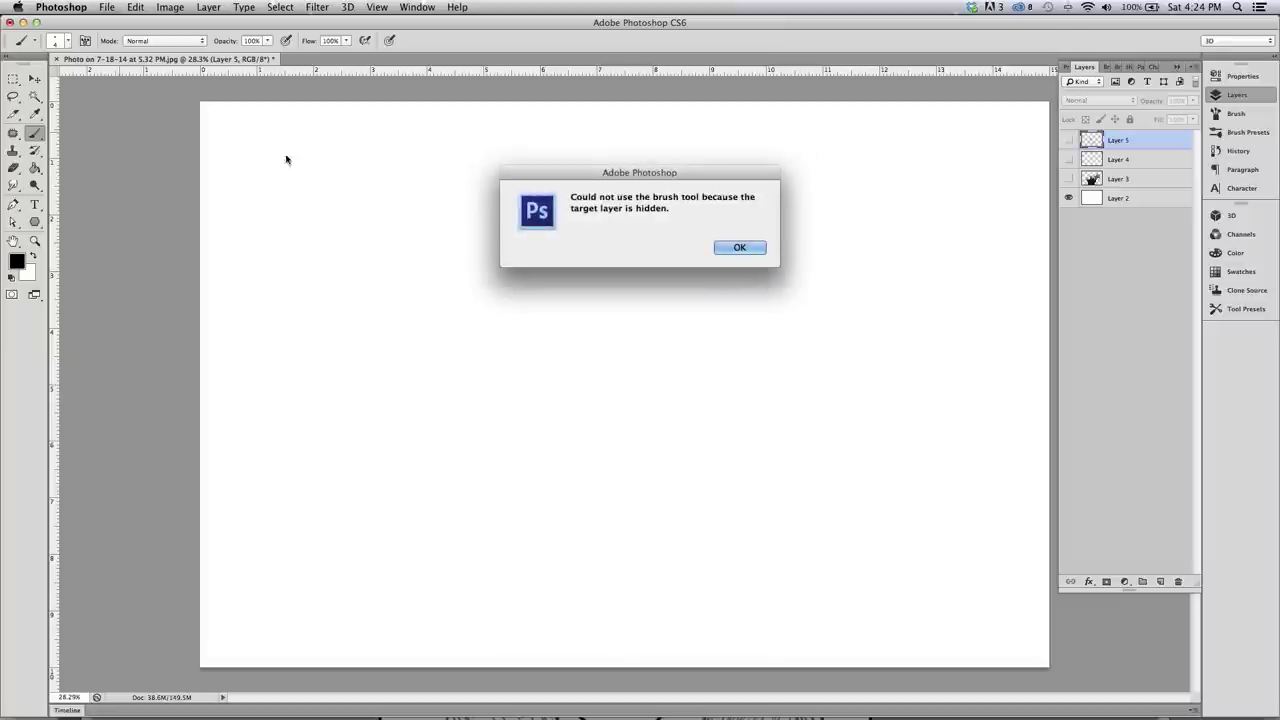
Dismiss the hidden-layer warning and make the cut-out photo on Layer 3 visible over the white Layer 2 background
left_click(740, 248)
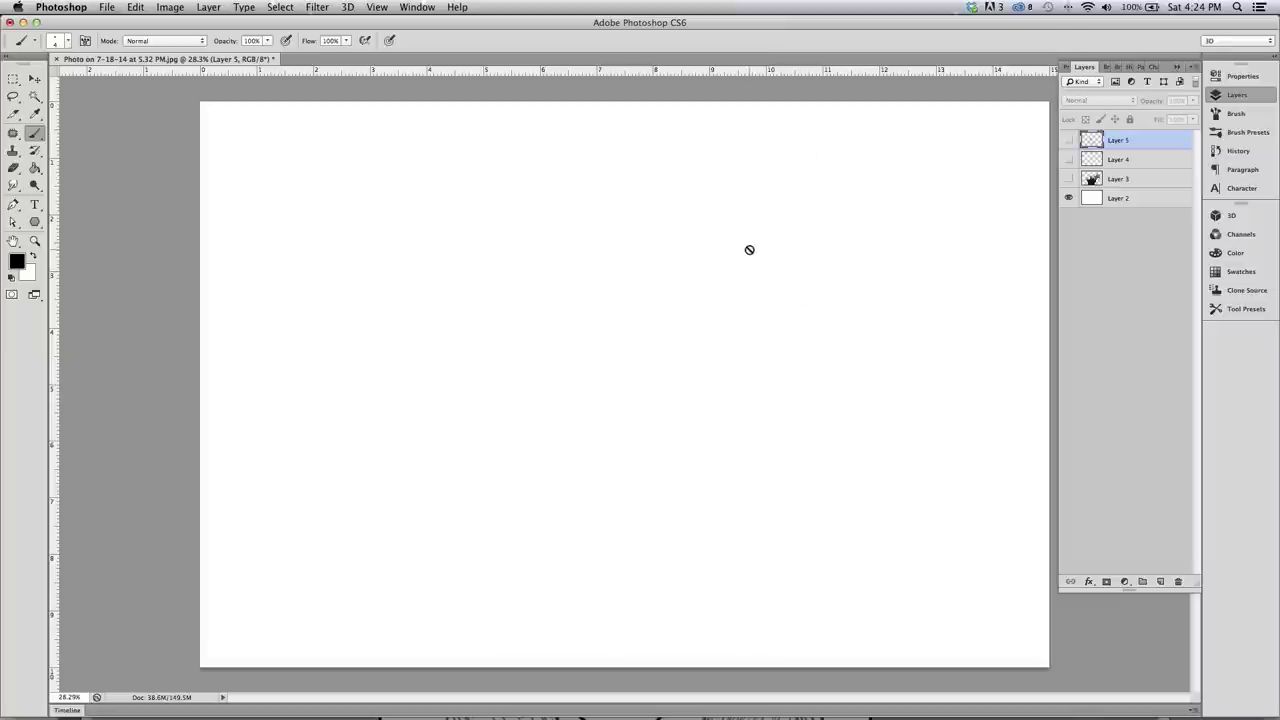
left_click(1151, 197)
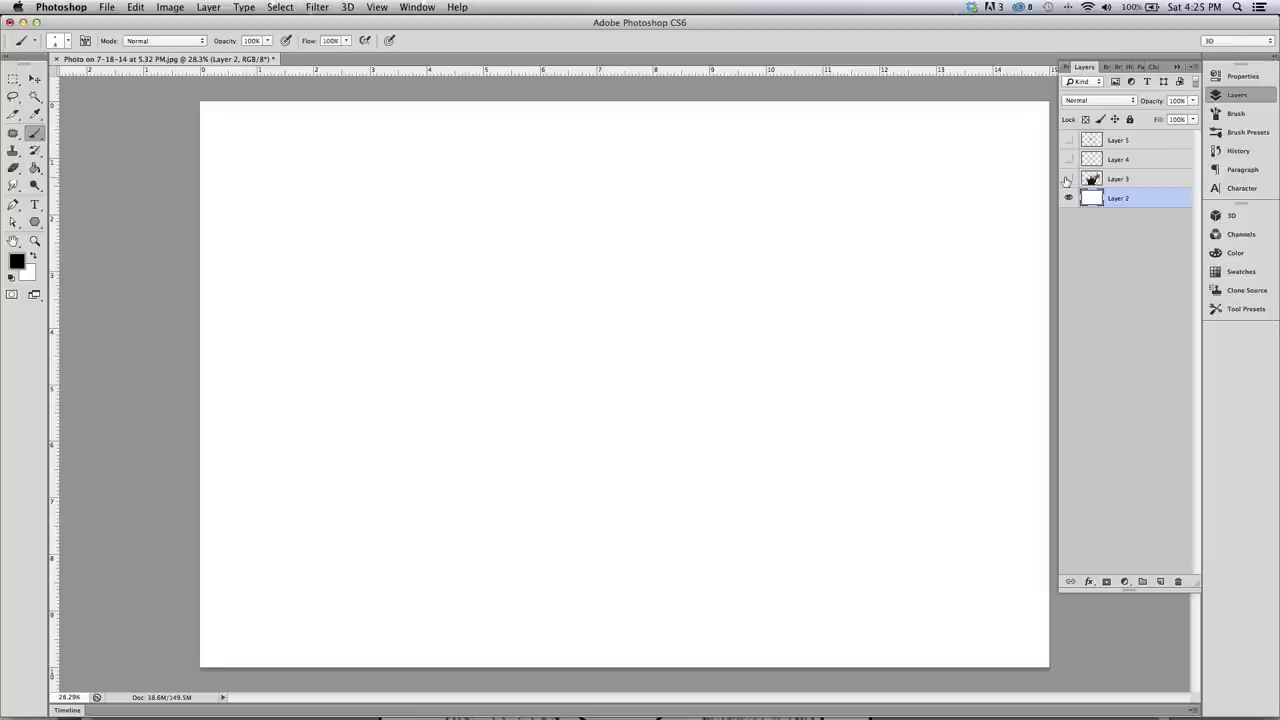
left_click(1068, 179)
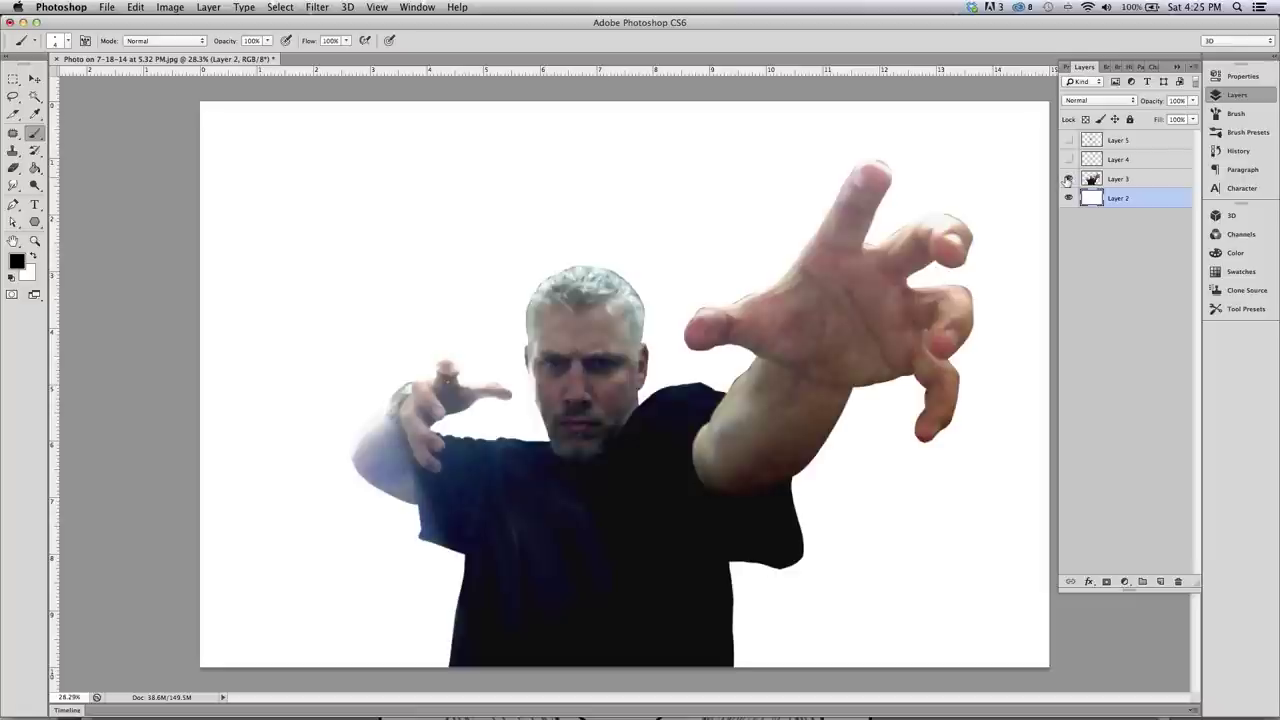
left_click(1068, 179)
left_click(1068, 179)
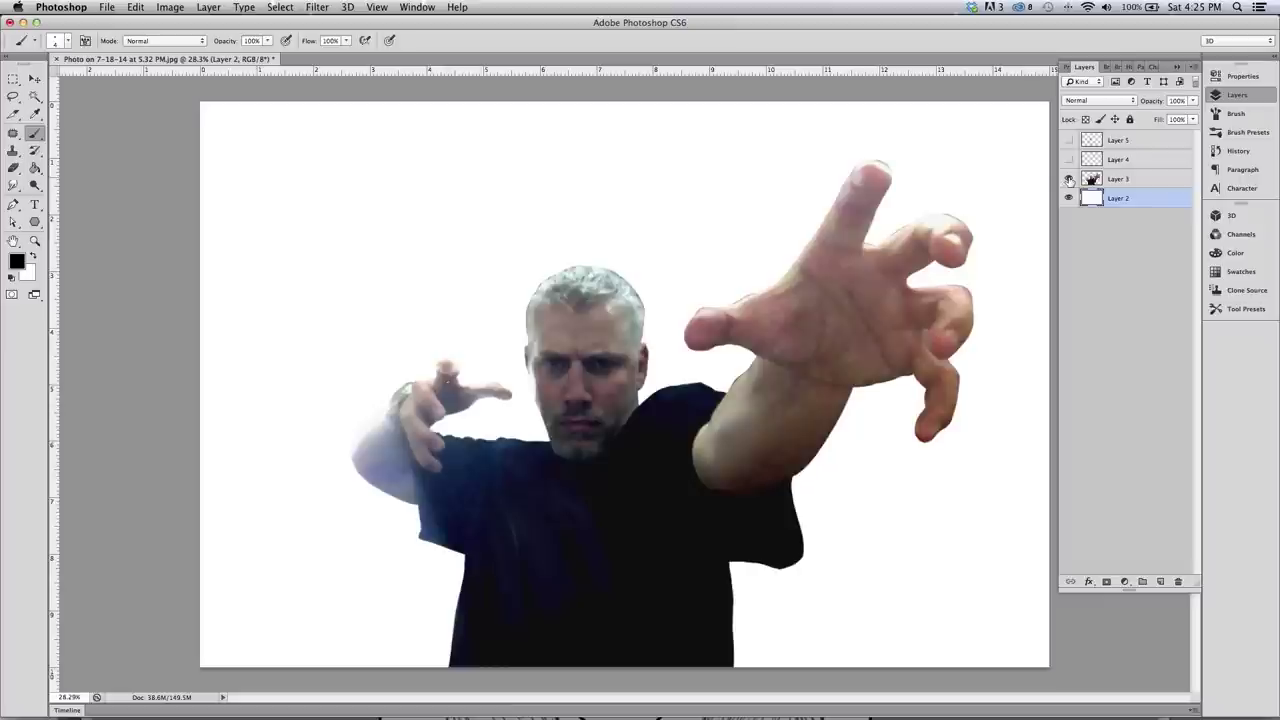
left_click(1068, 179)
left_click(1068, 179)
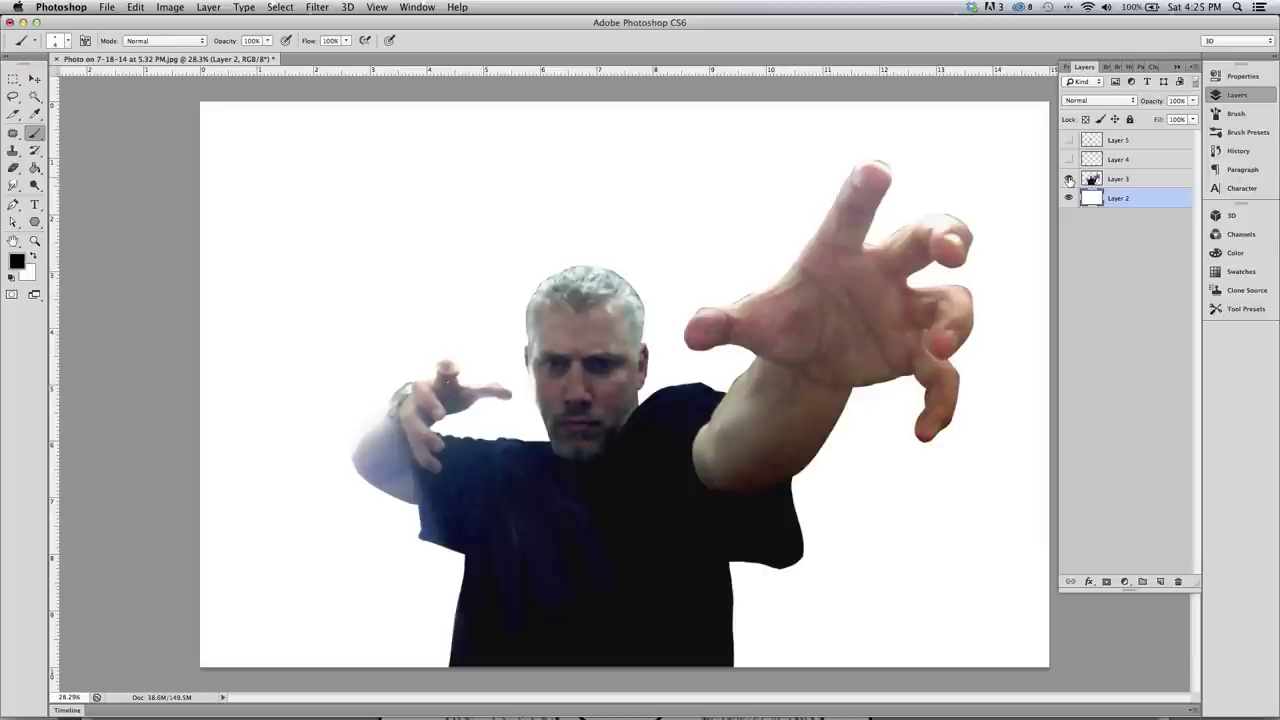
left_click(1068, 178)
Fade the reference photo by lowering the opacity of Layer 3 to 41%
left_click(1130, 179)
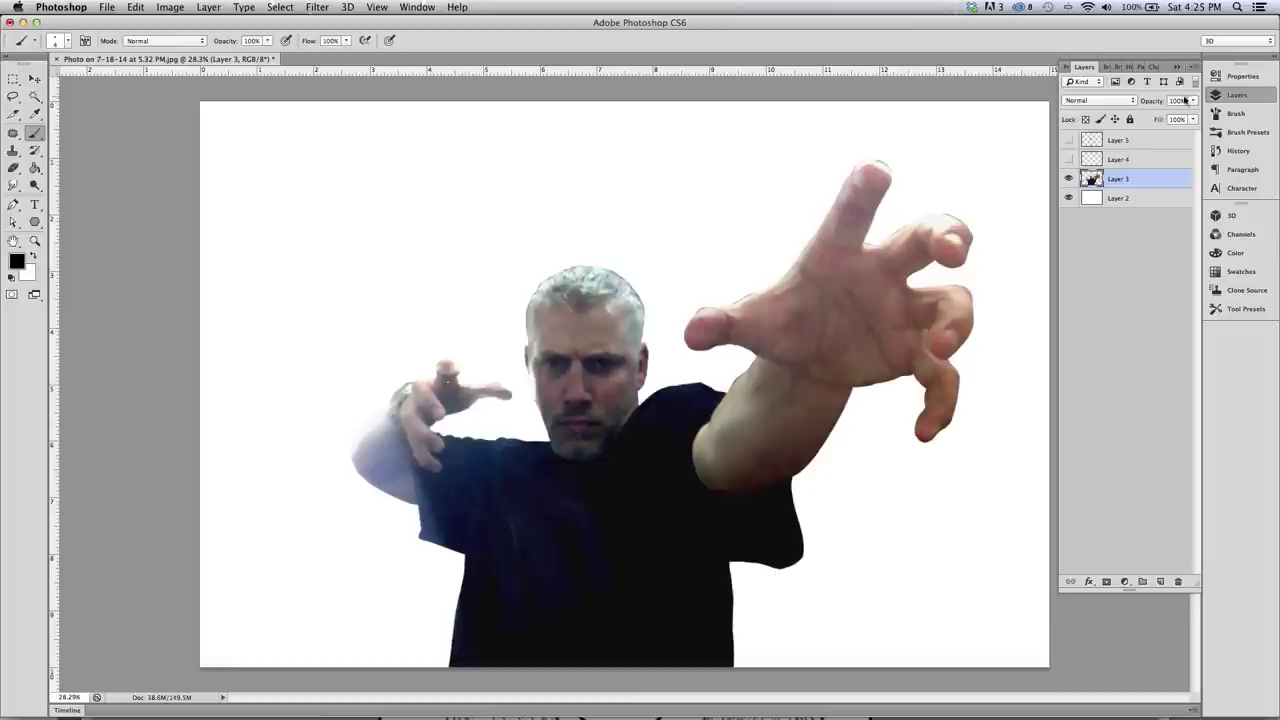
left_click(1192, 101)
left_click_drag(1178, 120, 1156, 117)
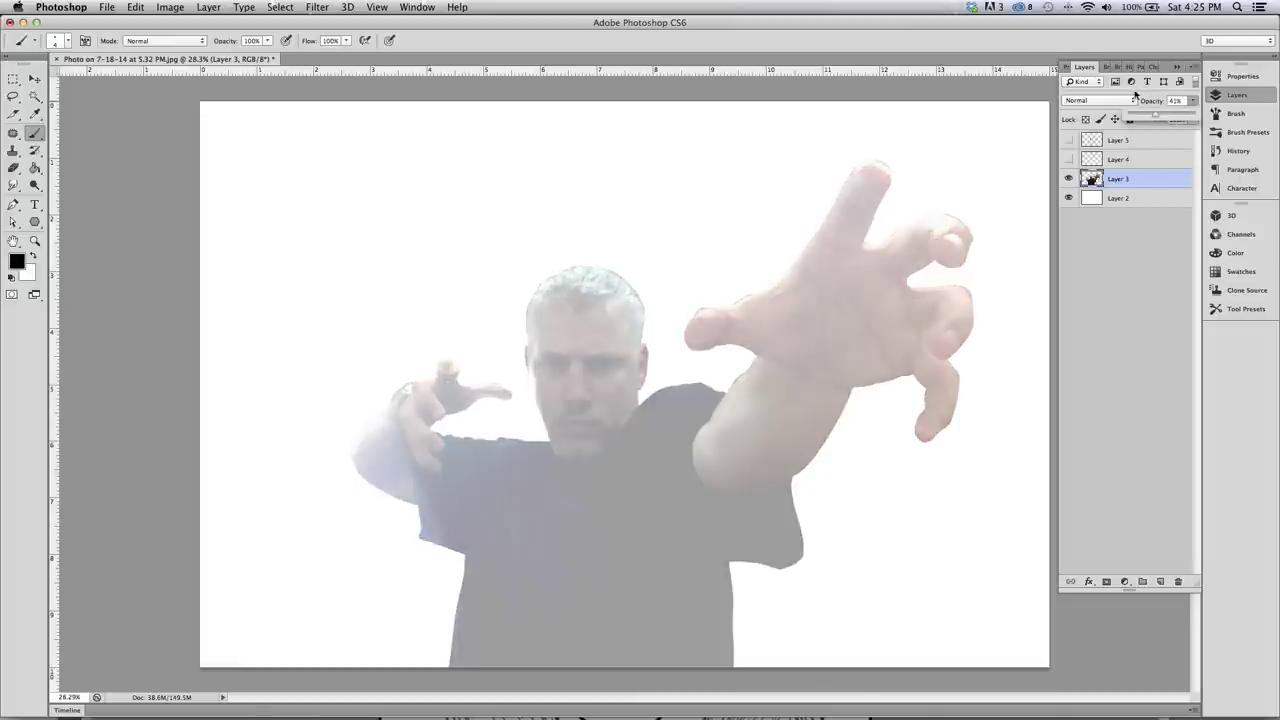
left_click(1135, 254)
left_click(1124, 217)
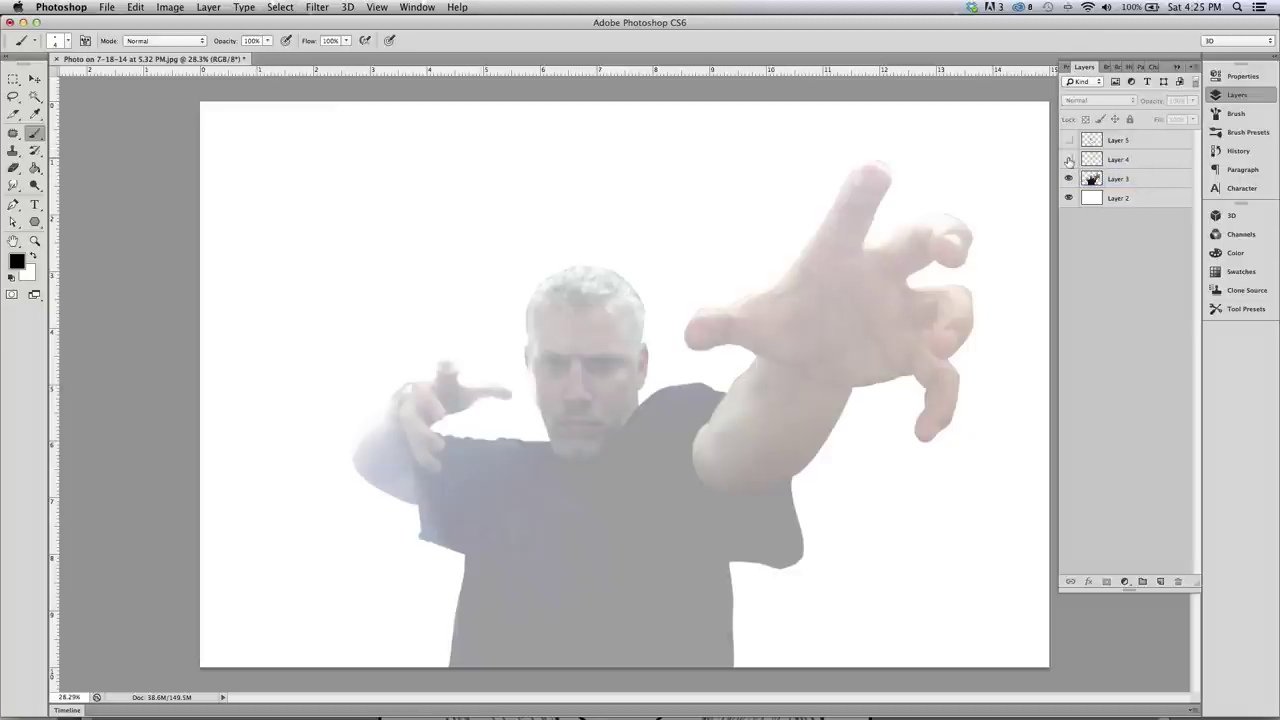
left_click(1069, 178)
left_click(1069, 178)
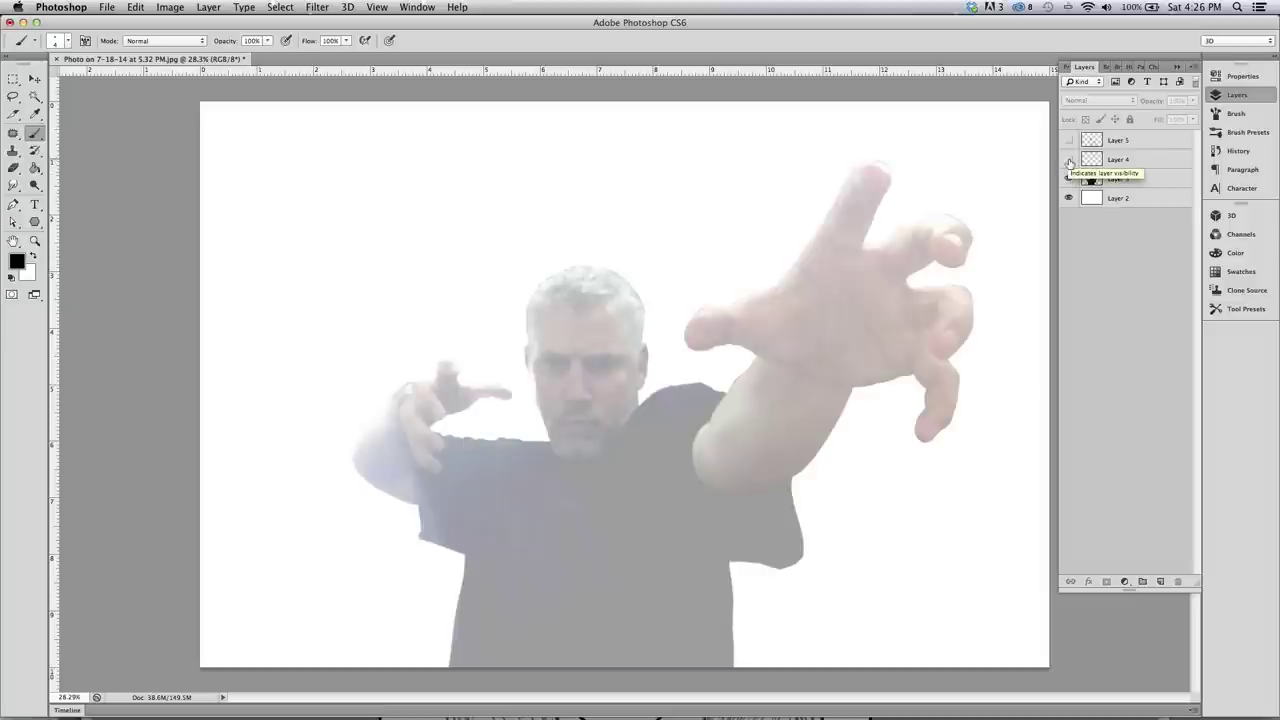
Show the rough sketch on Layer 4 over the faded photo and set that layer's opacity to 84%
left_click(1069, 160)
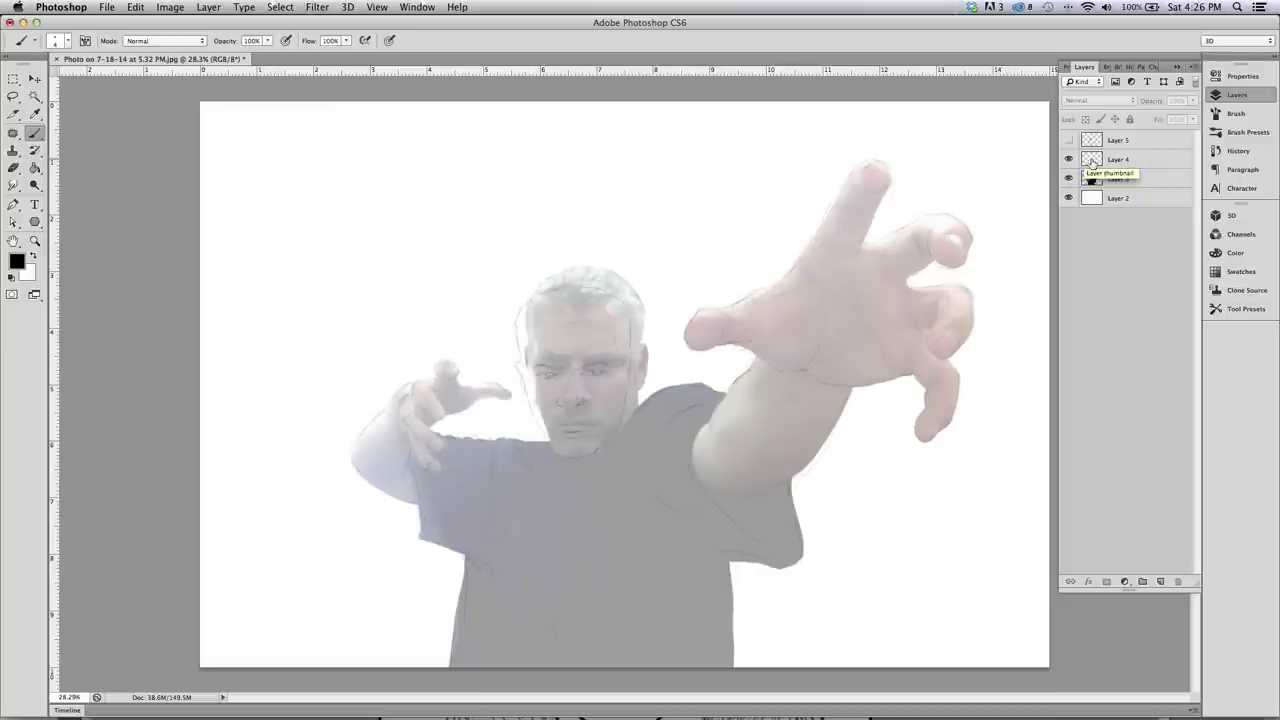
left_click(1125, 160)
left_click(1194, 102)
left_click(1185, 114)
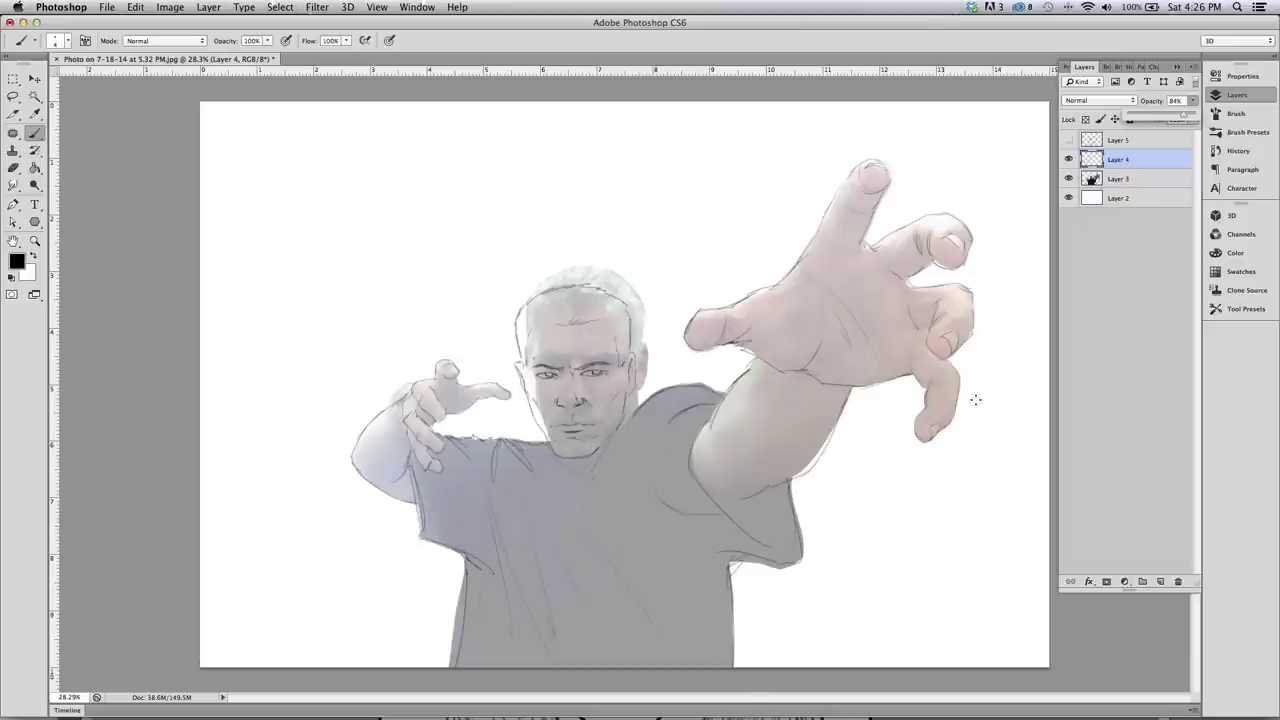
left_click(1068, 159)
left_click(1068, 159)
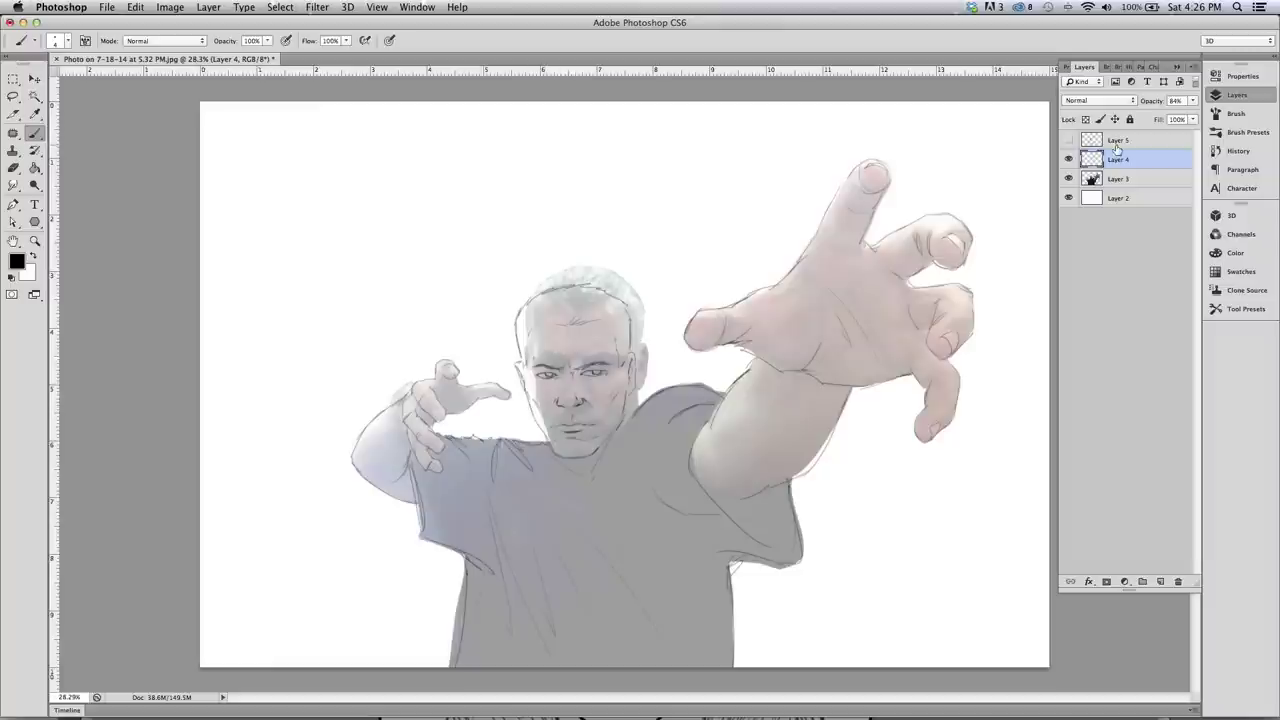
Compare the sketch with the photo by toggling Layer 4, and hide Layer 3 to leave only the rough line drawing
left_click(34, 241)
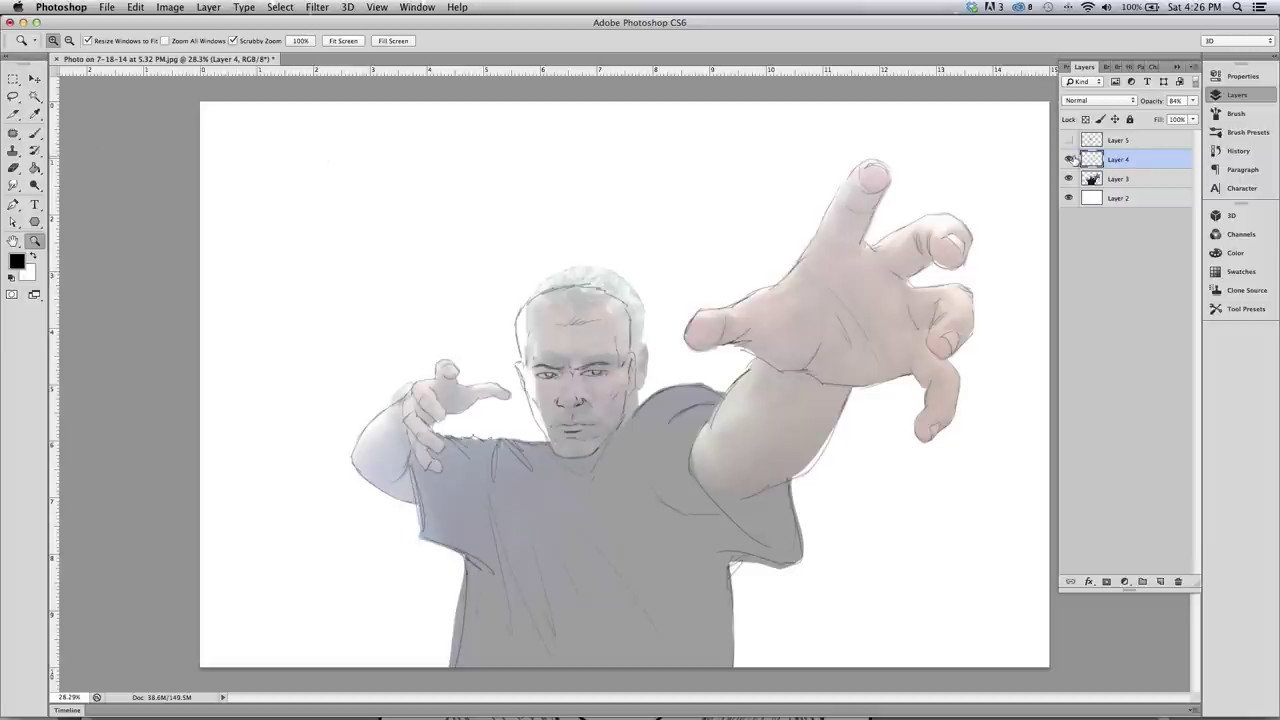
left_click(1069, 159)
left_click(1069, 159)
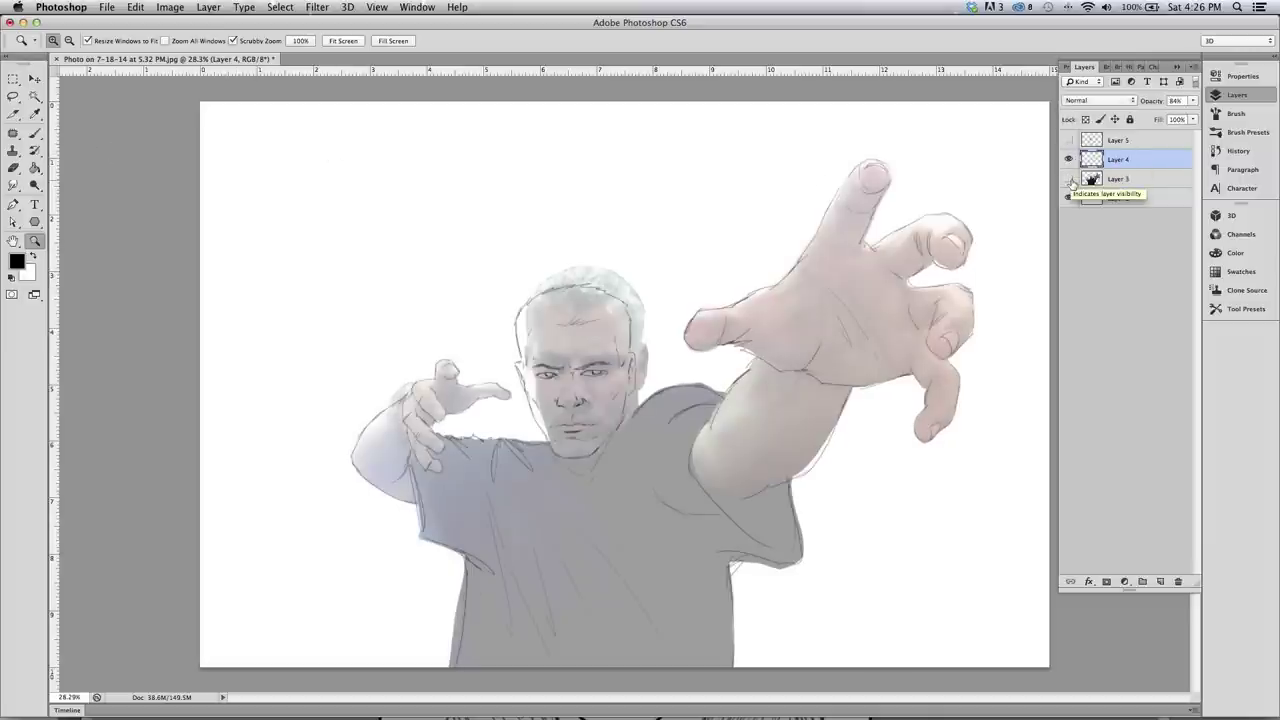
left_click(1069, 179)
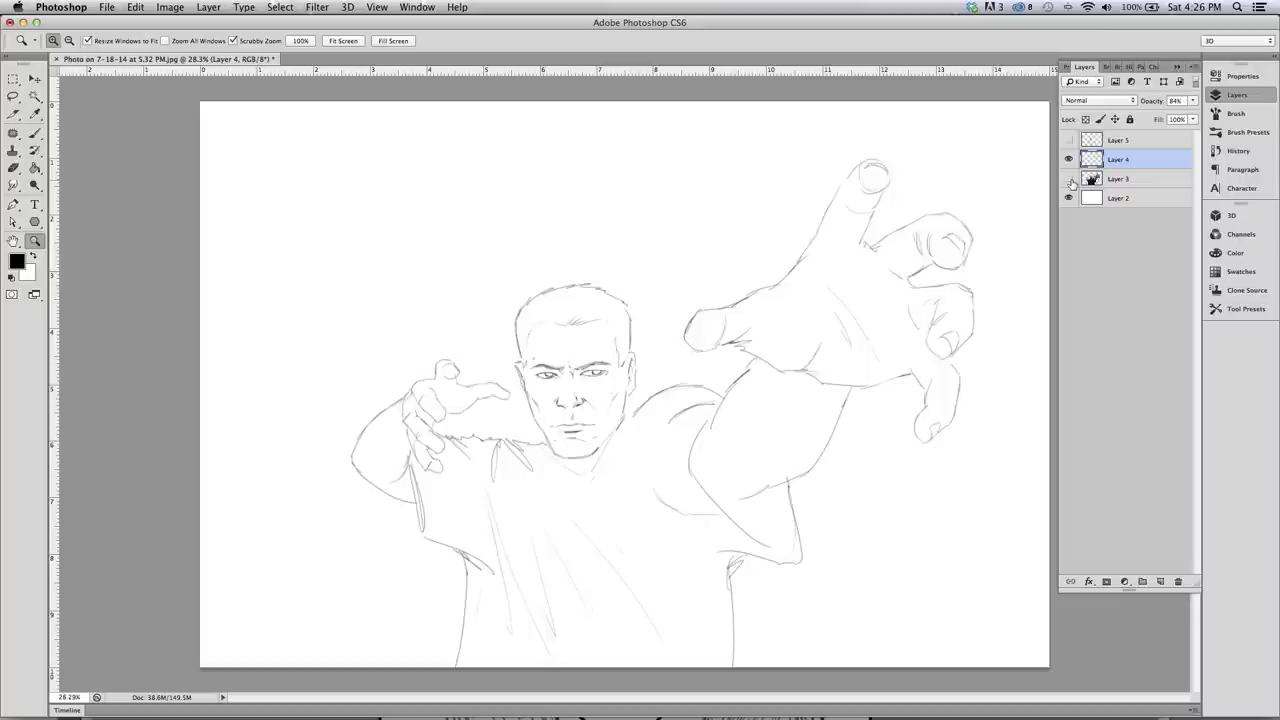
Brush darker lines along the large hand's fingers and redraw the underside of the outstretched upper arm on Layer 4
left_click(35, 132)
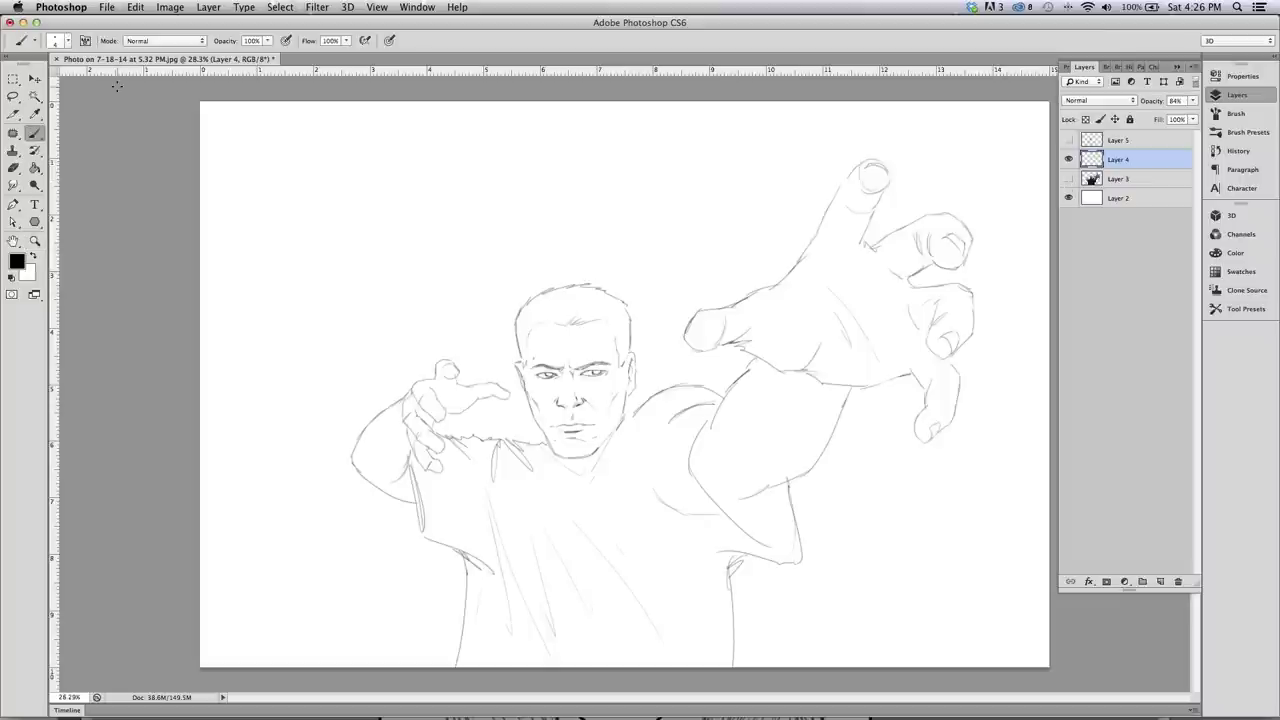
mouse_move(864, 220)
left_mouse_down()
mouse_move(860, 250)
mouse_move(920, 230)
mouse_move(903, 277)
left_mouse_up()
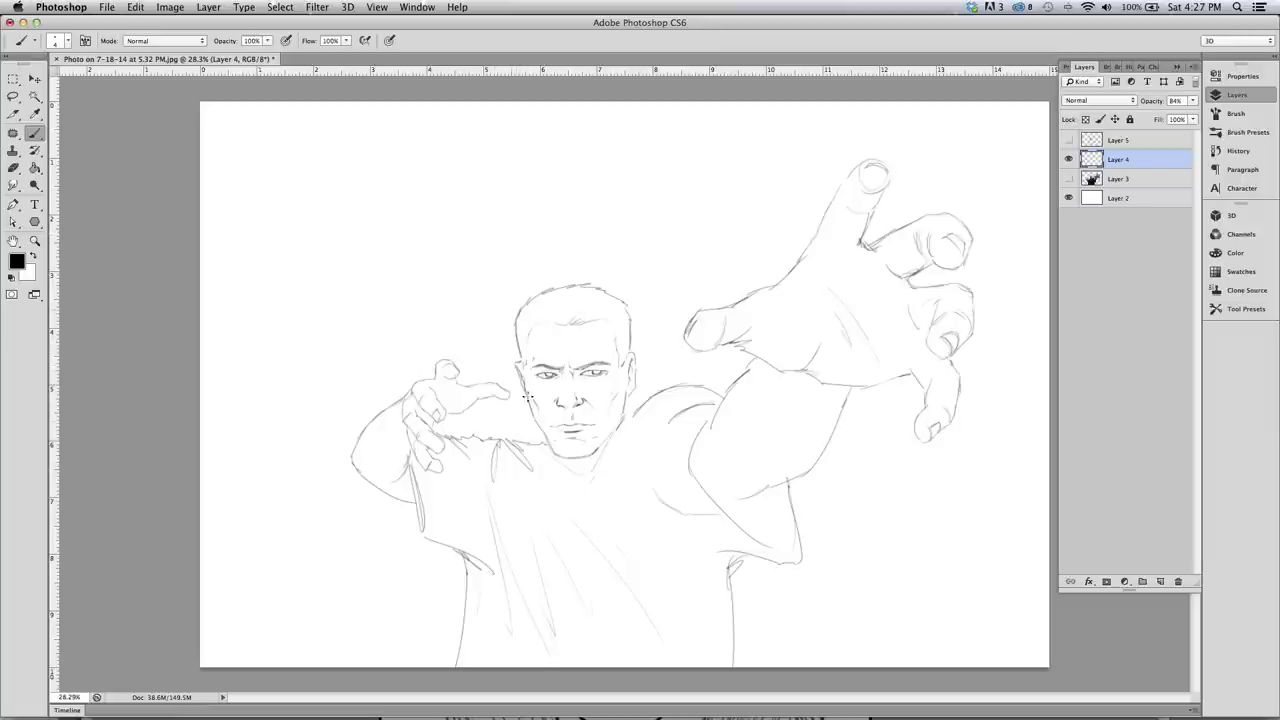
mouse_move(748, 498)
left_mouse_down()
mouse_move(721, 529)
mouse_move(672, 522)
left_mouse_up()
mouse_move(776, 480)
left_mouse_down()
mouse_move(797, 552)
mouse_move(784, 534)
mouse_move(766, 563)
mouse_move(754, 543)
mouse_move(777, 506)
mouse_move(720, 530)
mouse_move(680, 525)
left_mouse_up()
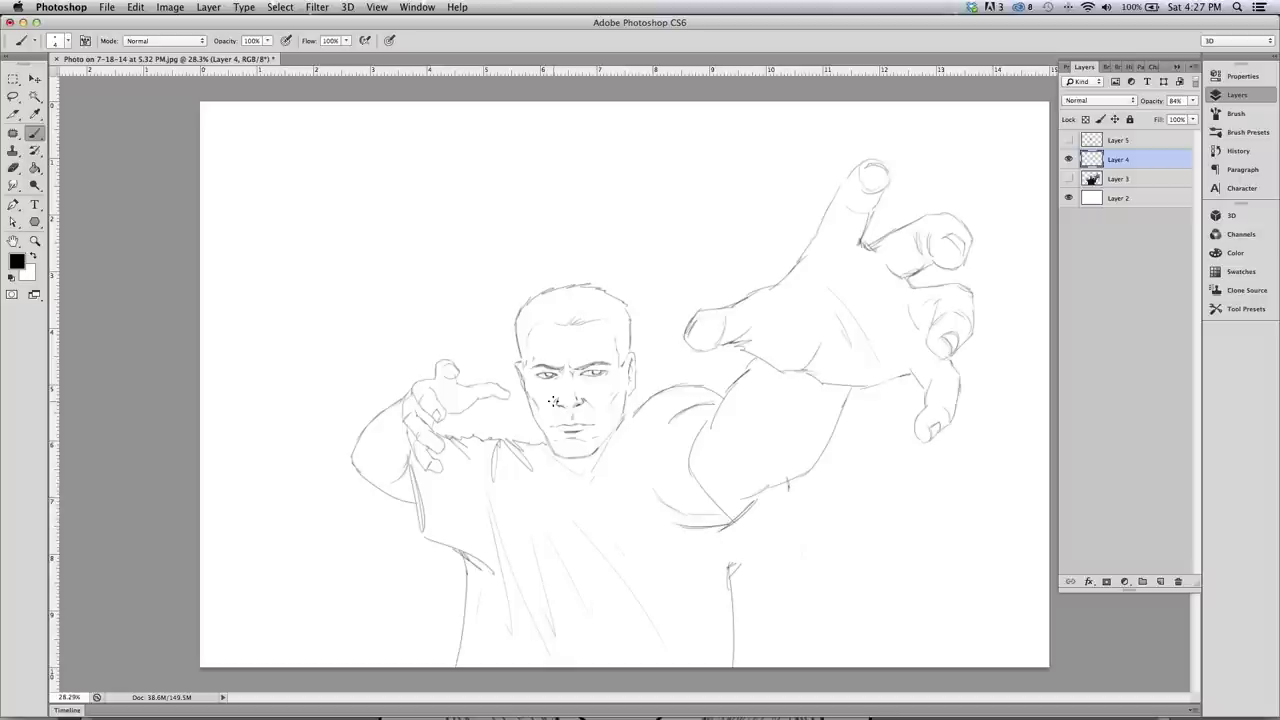
Show the refined muscular drawing on Layer 5, hide the Layer 4 sketch, and make Layer 5 the active layer
left_click(1068, 140)
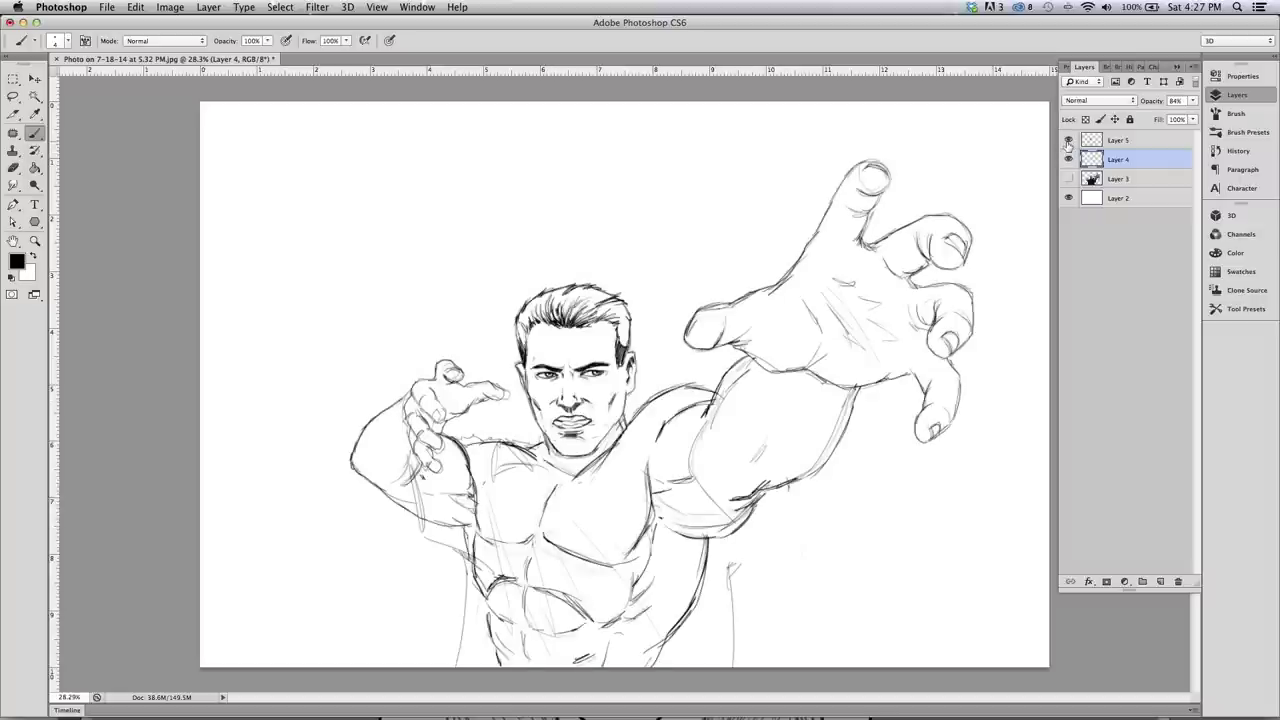
left_click(1068, 159)
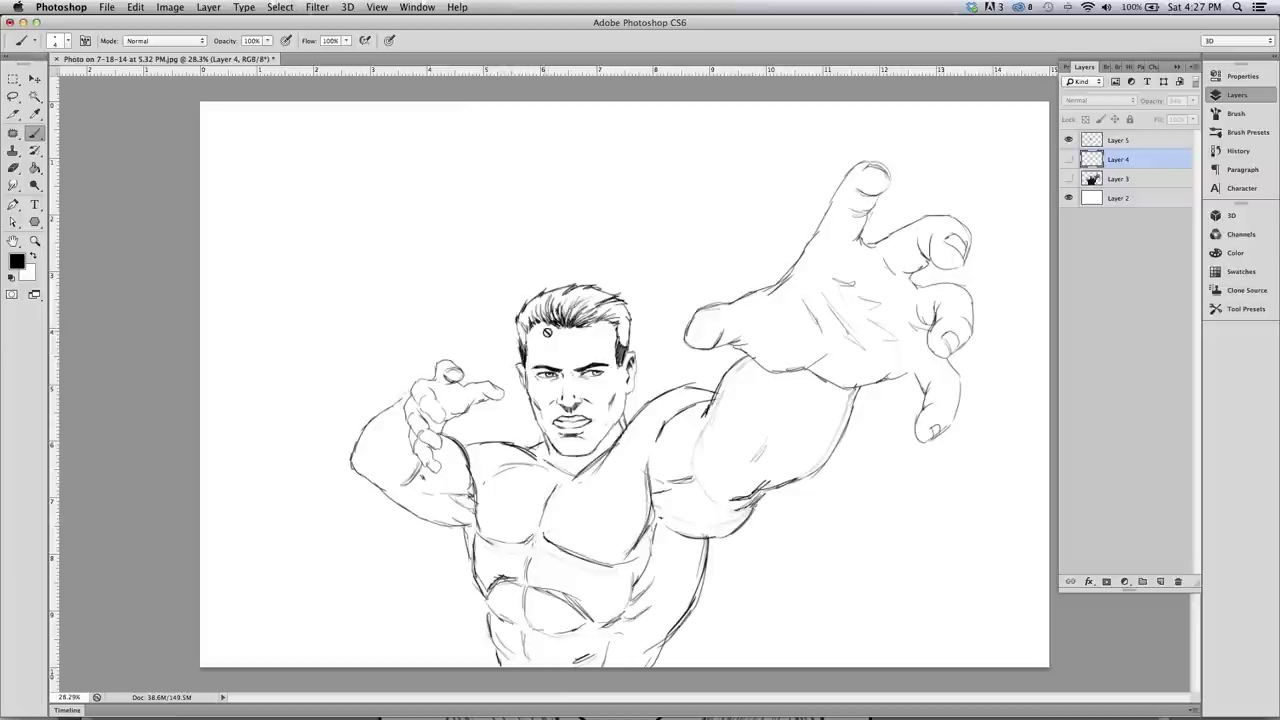
left_click(576, 373)
left_click(735, 248)
left_click(1126, 142)
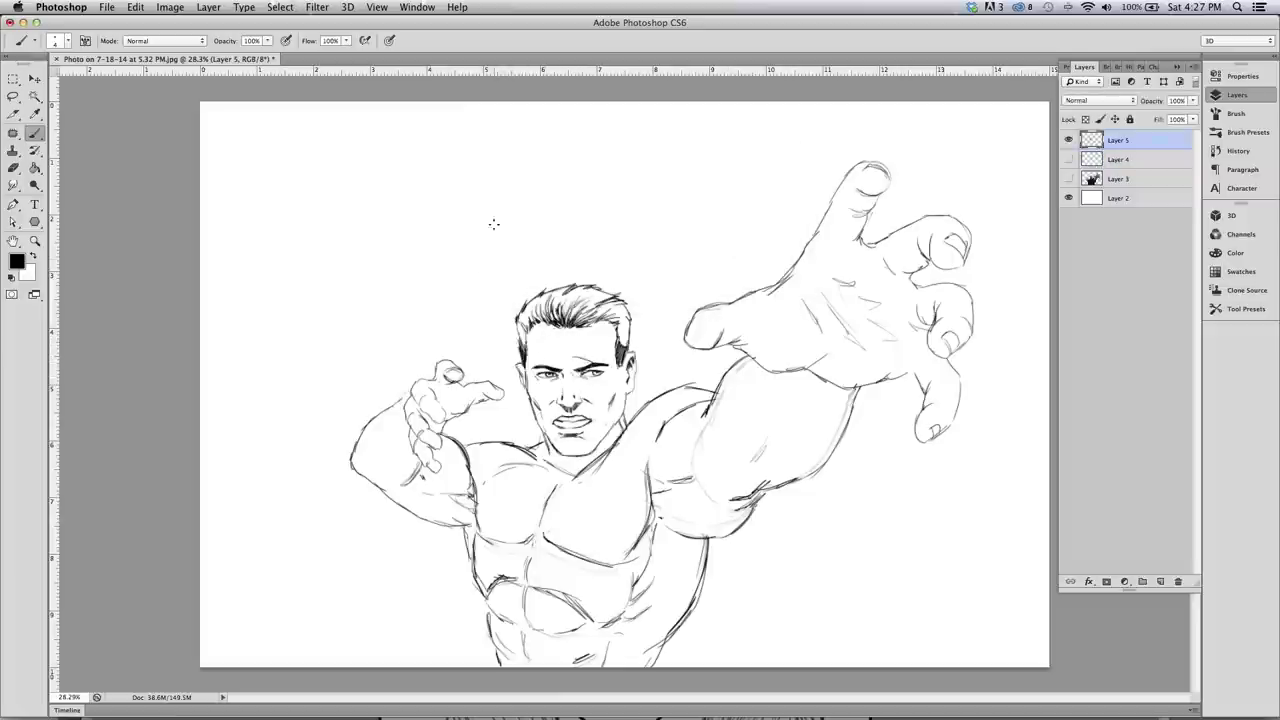
Temporarily show Layer 4 and shift its sketch up and to the side to compare its head with the Layer 5 drawing
left_click(35, 241)
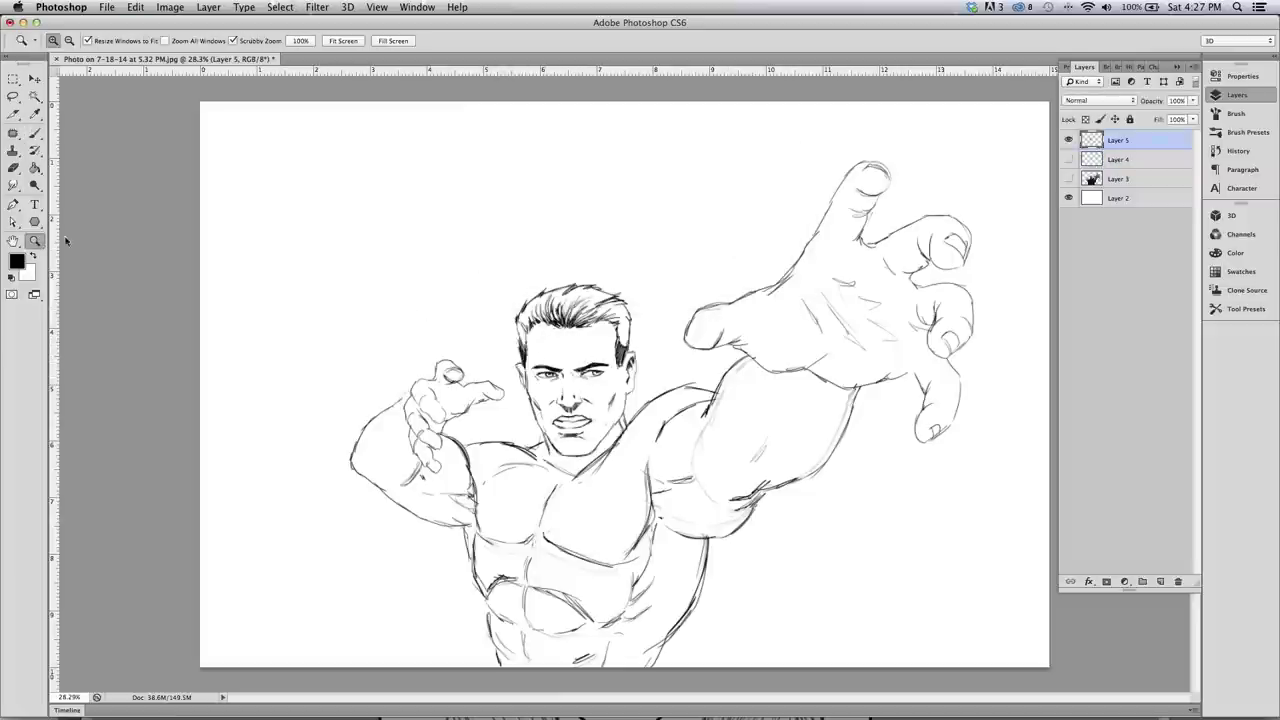
left_click_drag(536, 408, 640, 410)
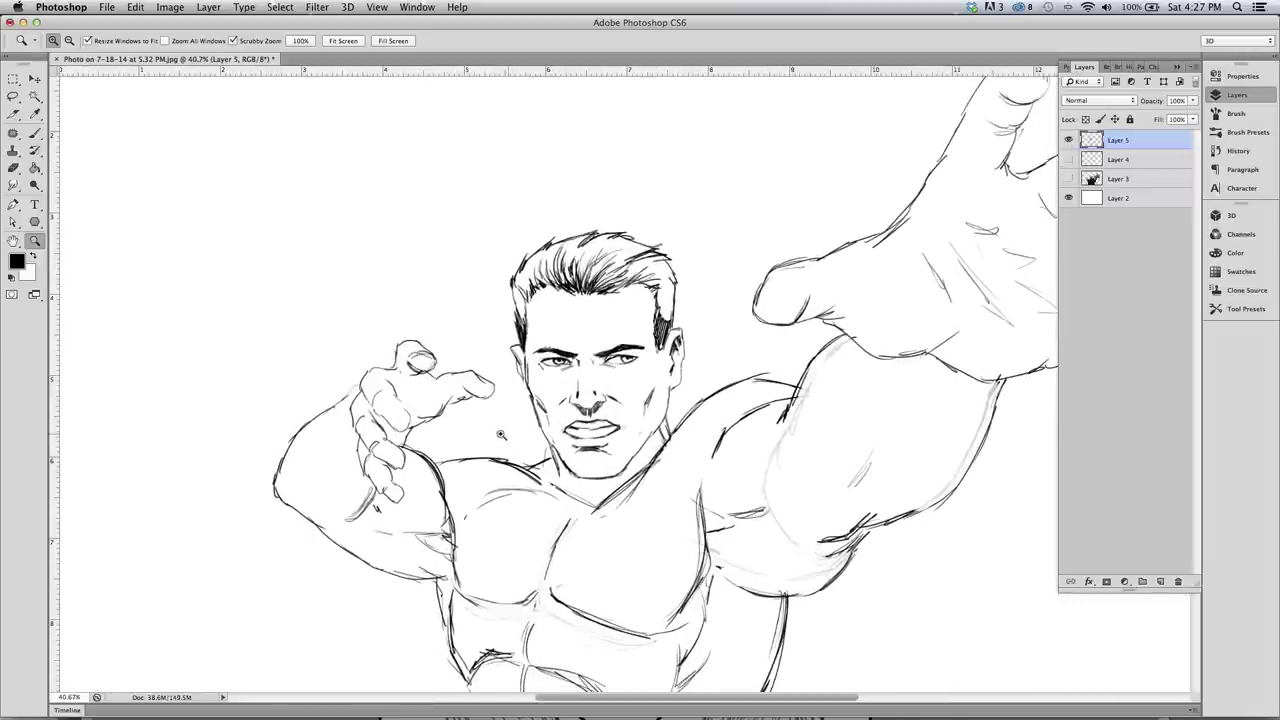
left_click_drag(506, 438, 448, 361)
left_click_drag(546, 523, 514, 529)
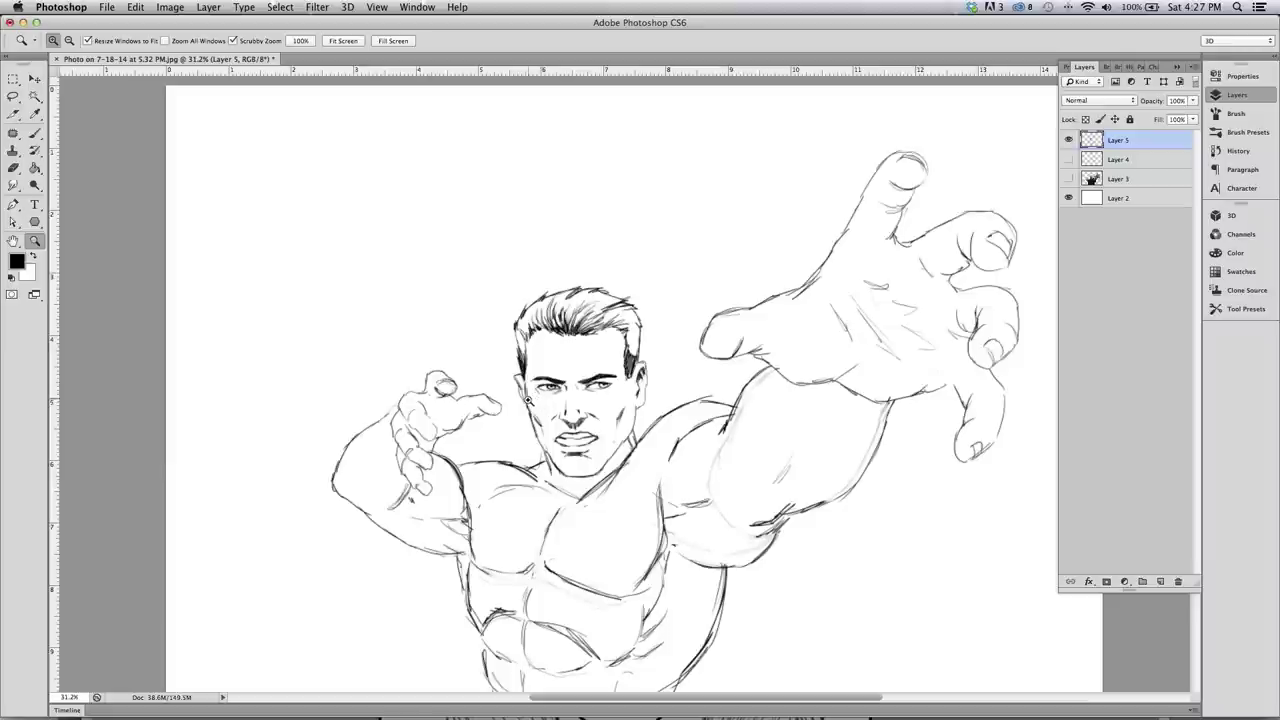
left_click_drag(556, 358, 606, 389)
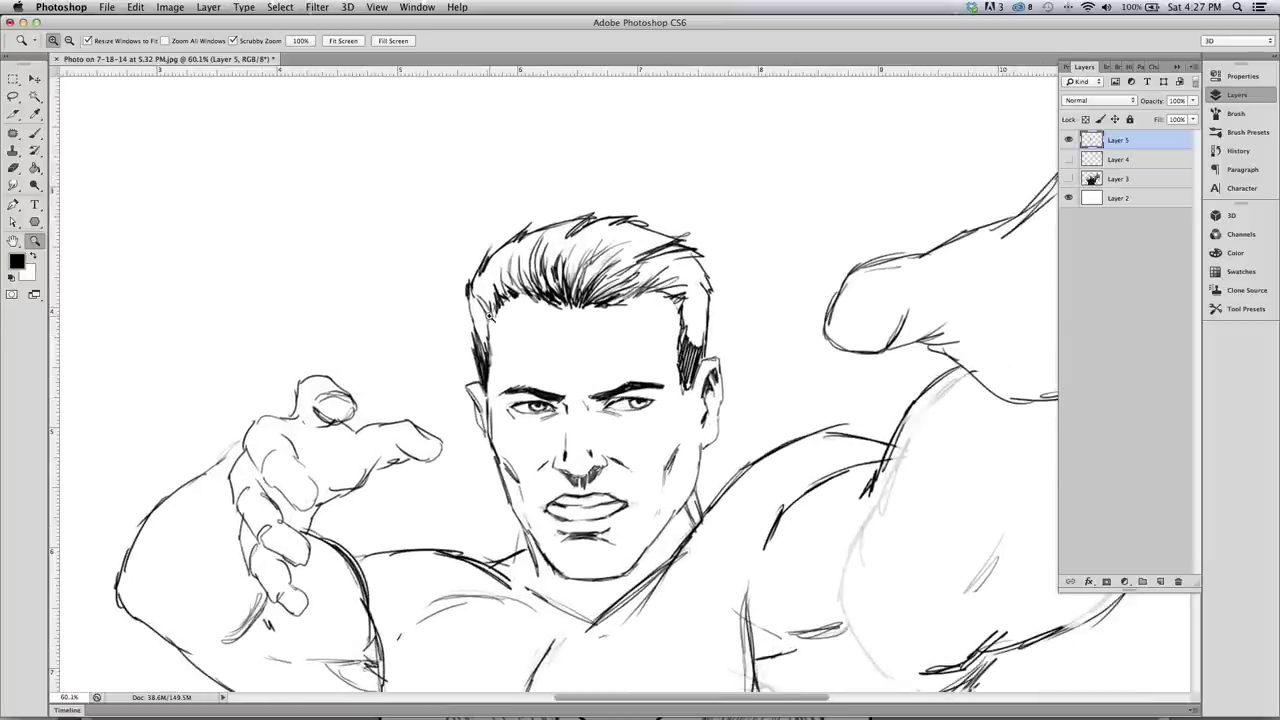
left_click(1069, 159)
left_click(1120, 160)
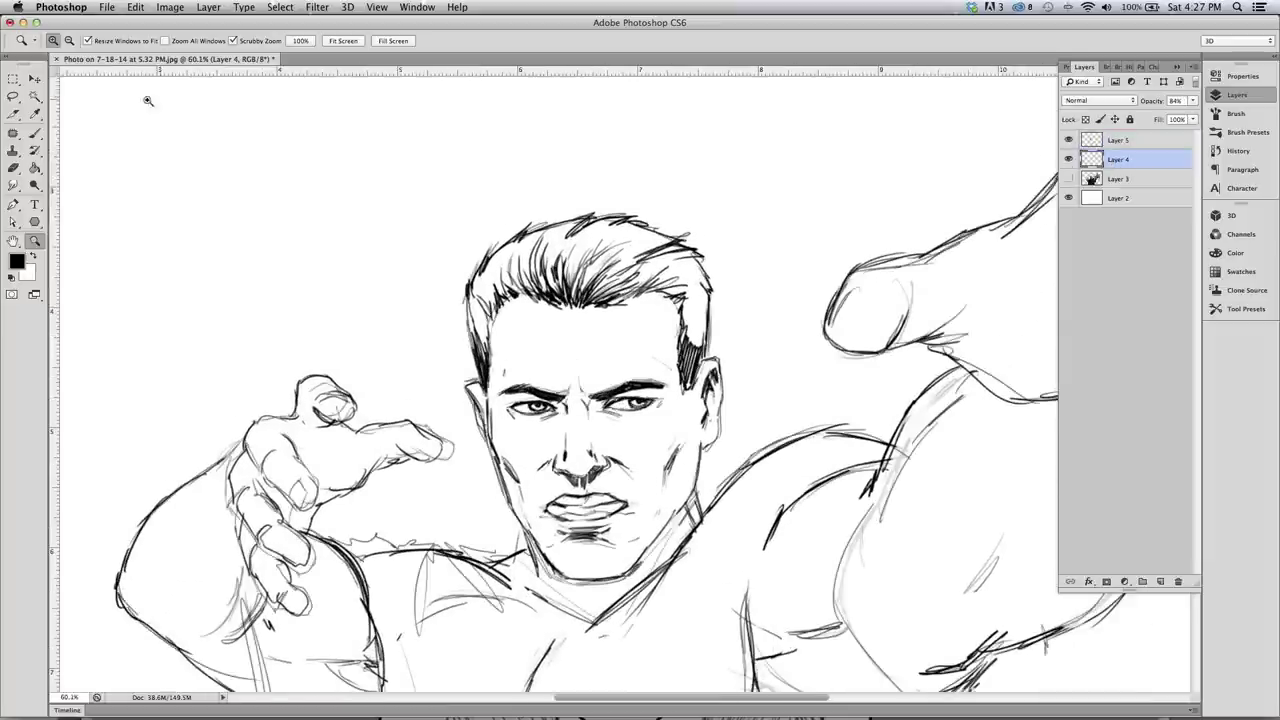
left_click(35, 79)
mouse_move(372, 260)
left_mouse_down()
mouse_move(288, 270)
mouse_move(274, 227)
mouse_move(265, 234)
mouse_move(308, 327)
left_mouse_up()
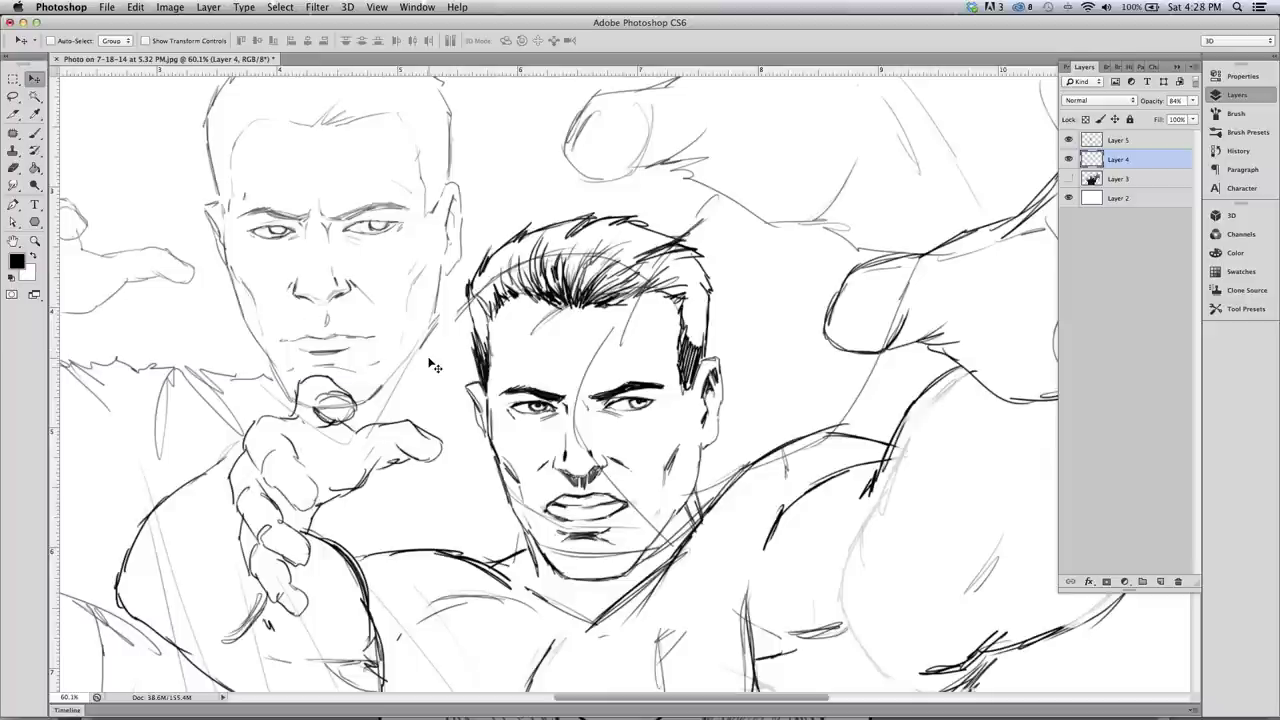
left_click(35, 241)
left_click_drag(318, 346, 270, 335)
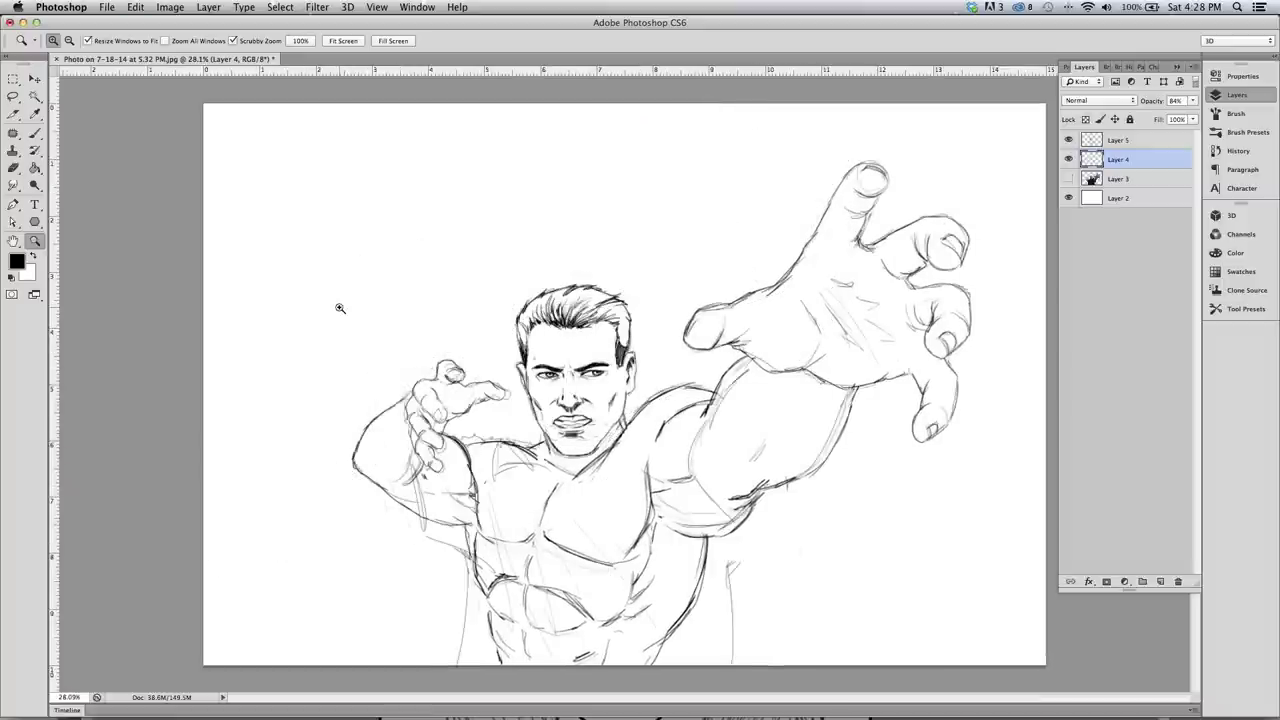
left_click(1068, 159)
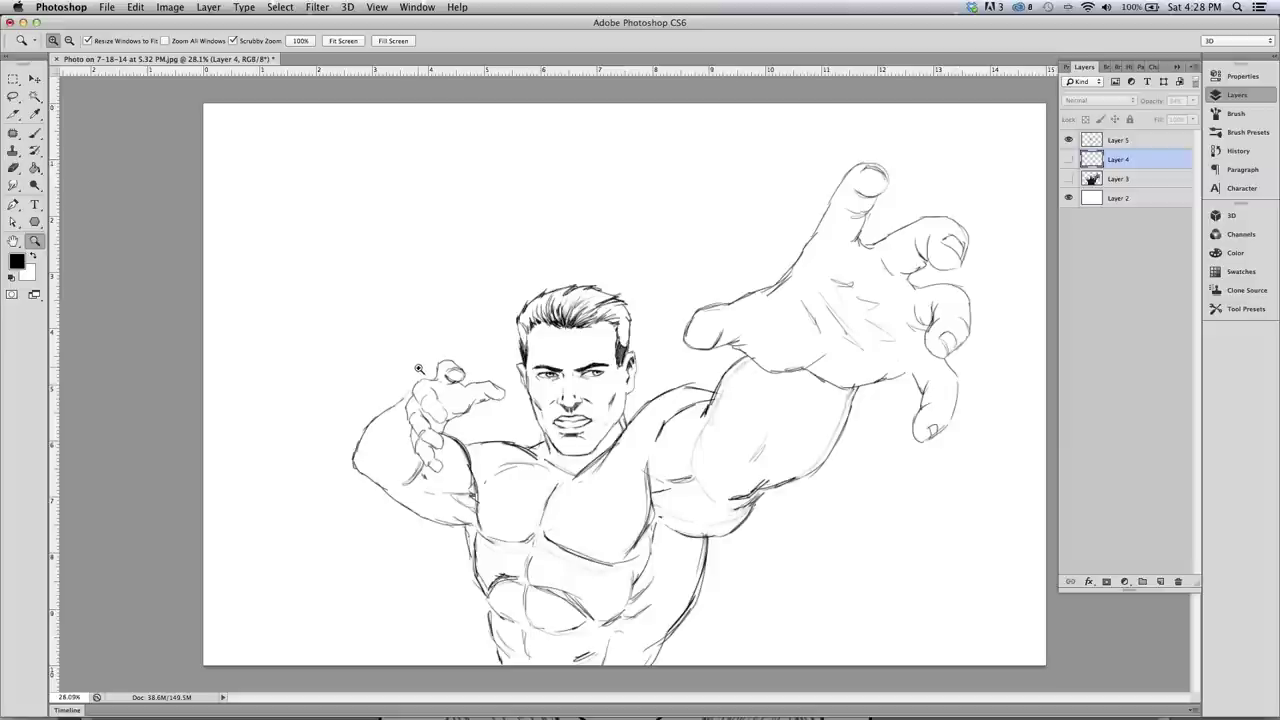
On Layer 5, brush over the torso's side contours and redraw the shoulder line from the neck to the outstretched arm
left_click(1116, 142)
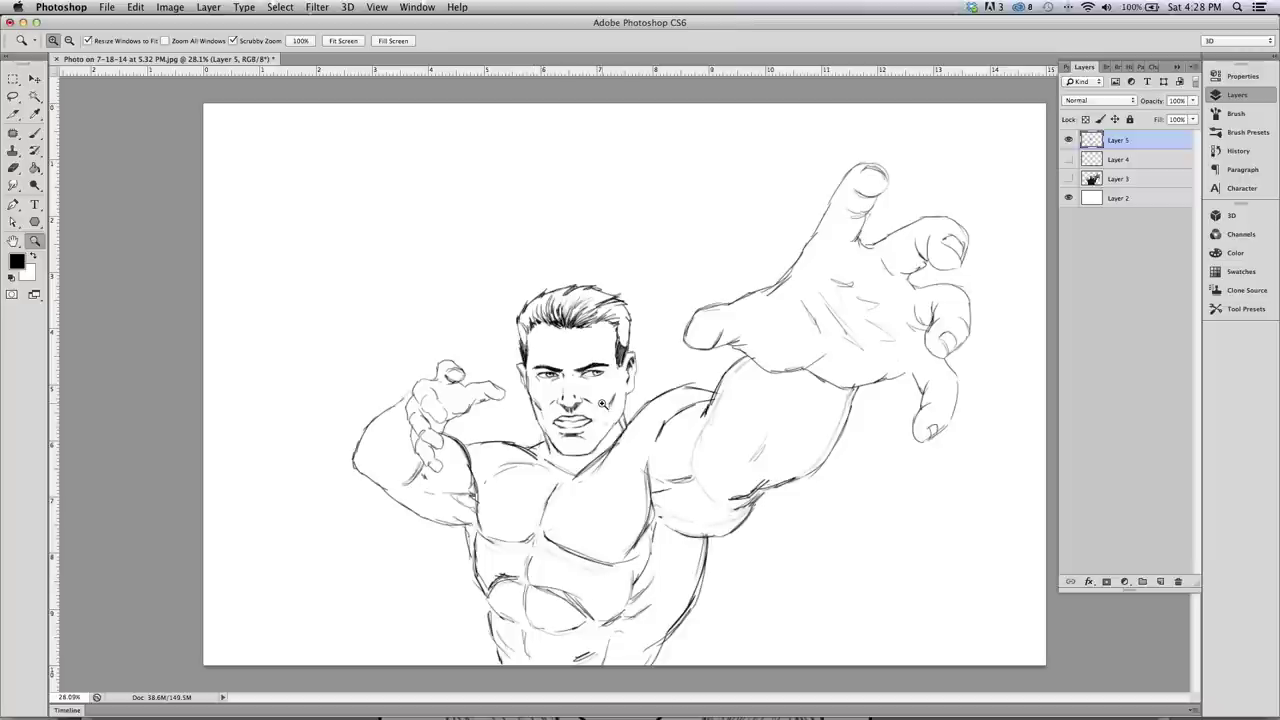
left_click(35, 133)
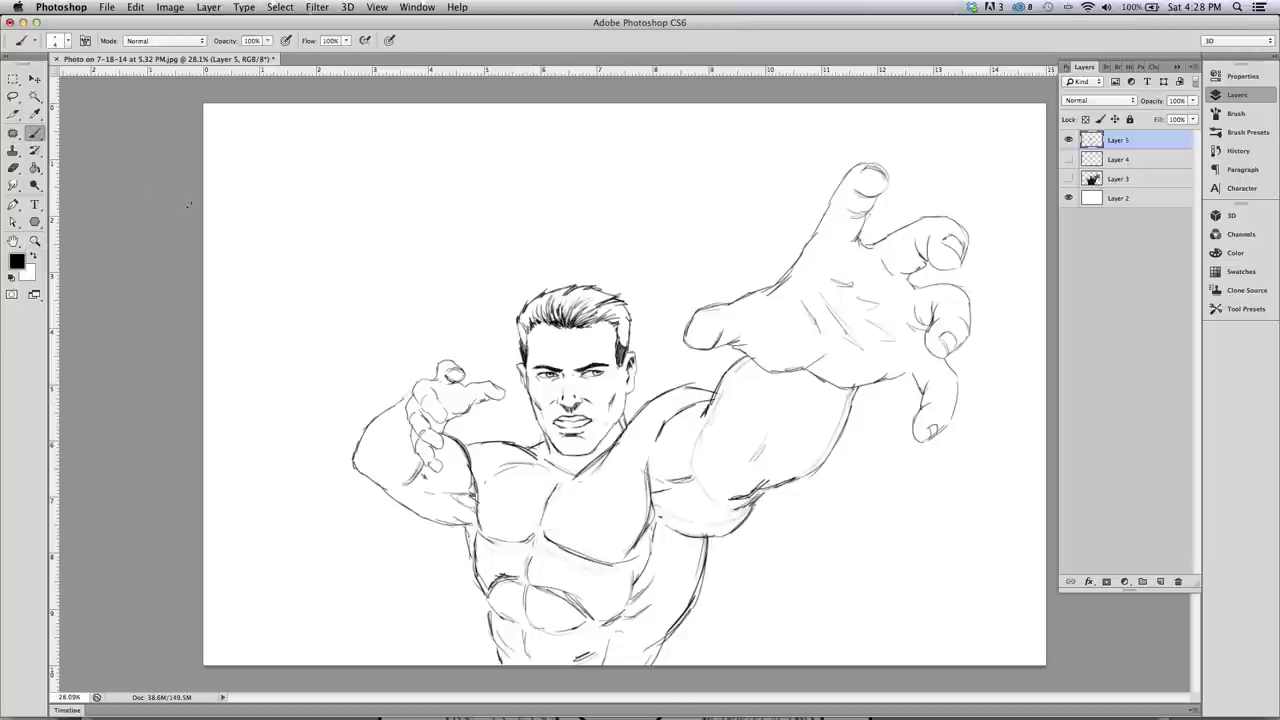
mouse_move(700, 543)
left_mouse_down()
mouse_move(692, 591)
mouse_move(698, 572)
mouse_move(645, 648)
left_mouse_up()
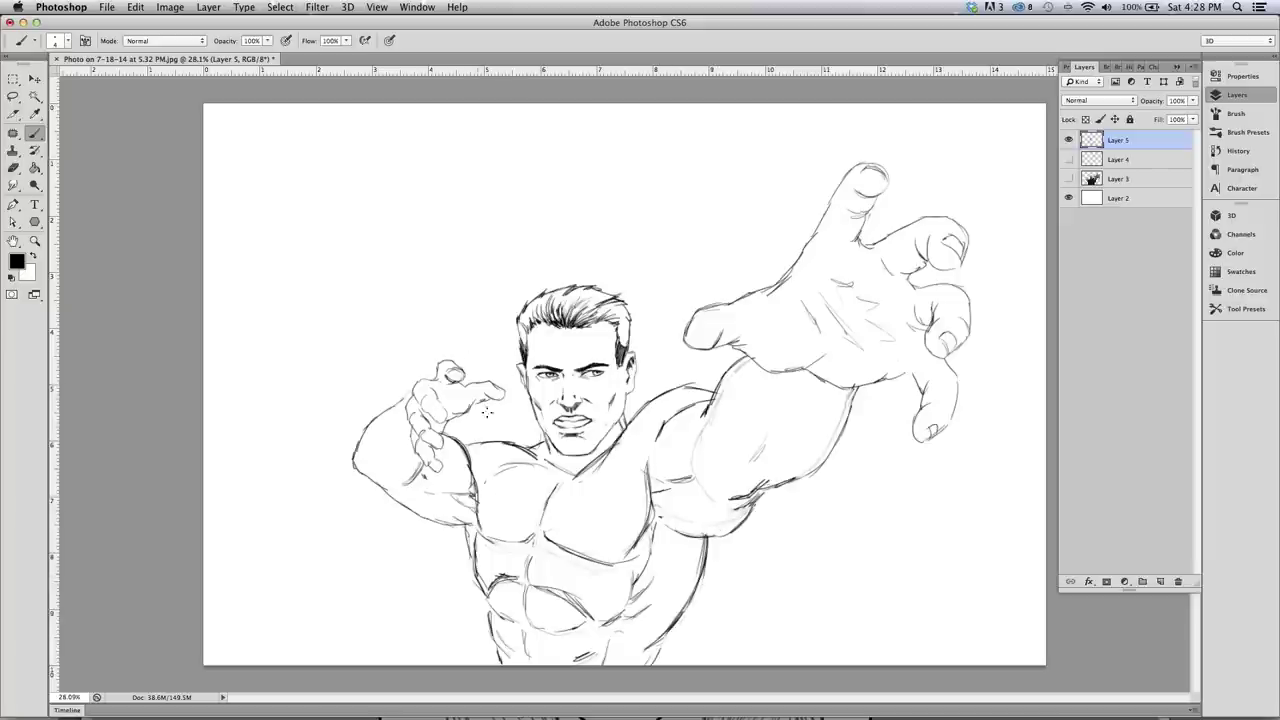
left_click_drag(611, 454, 660, 393)
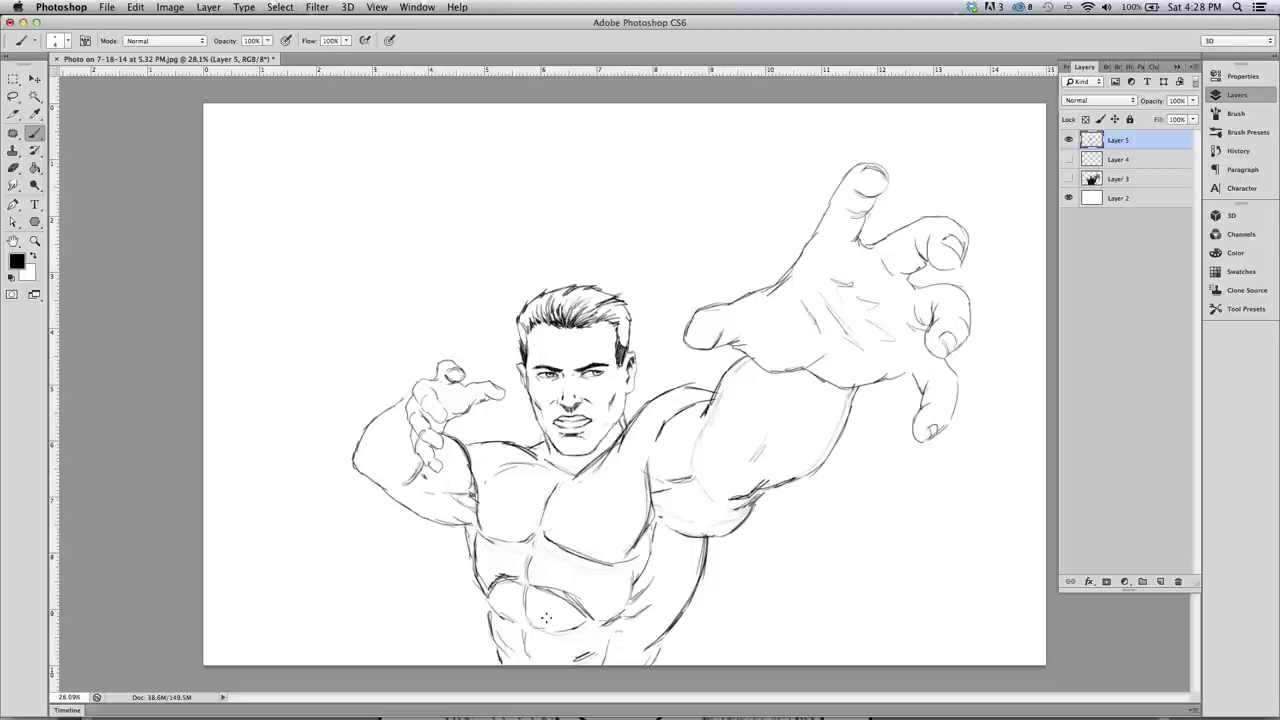
left_click_drag(485, 596, 497, 664)
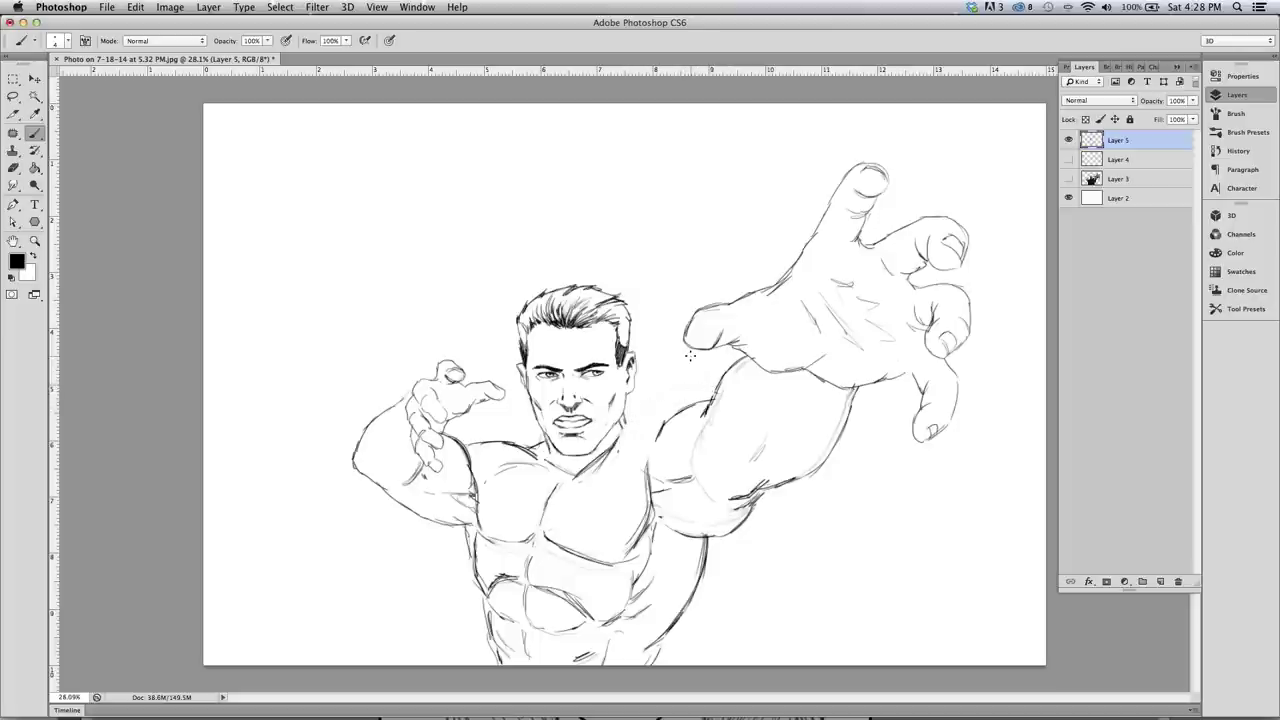
mouse_move(698, 400)
left_mouse_down()
mouse_move(624, 424)
mouse_move(702, 398)
left_mouse_up()
mouse_move(616, 438)
left_mouse_down()
mouse_move(633, 414)
mouse_move(608, 458)
mouse_move(640, 412)
mouse_move(695, 402)
left_mouse_up()
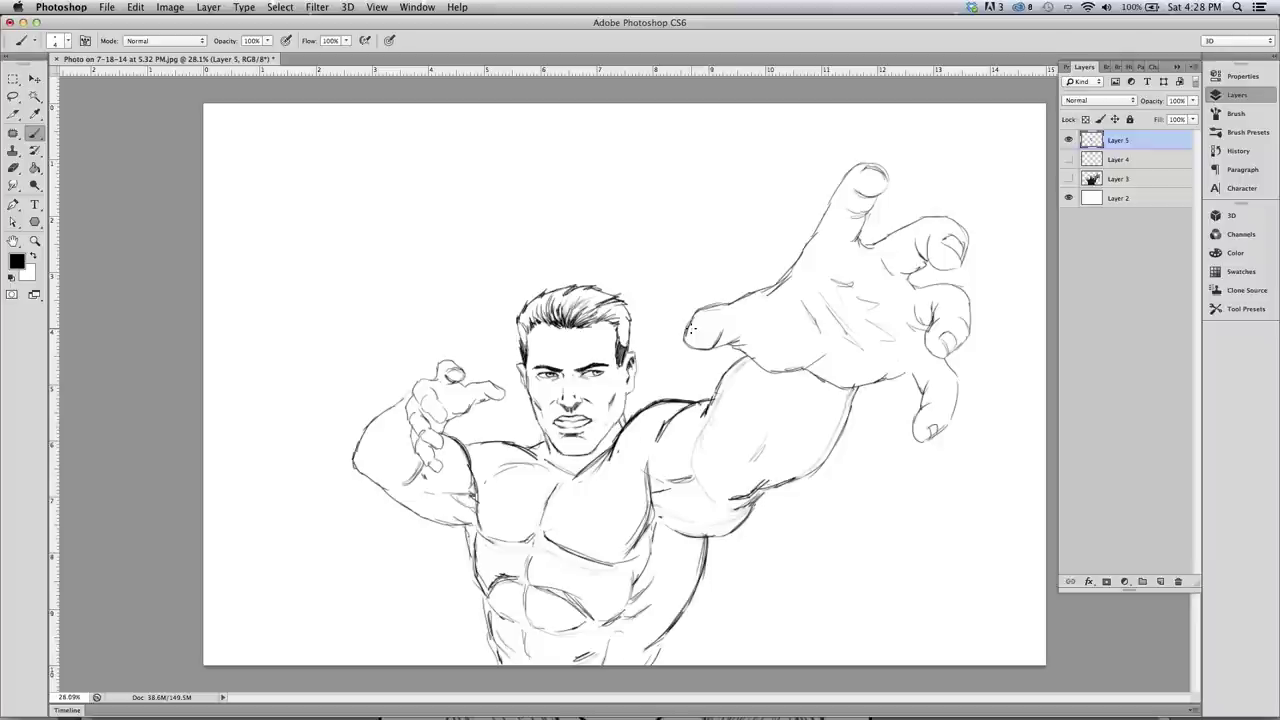
Try long perspective guide lines sweeping across the figure from behind the bent arm, and undo them
left_click_drag(330, 460, 820, 102)
mouse_move(308, 512)
left_mouse_down()
mouse_move(1046, 458)
mouse_move(416, 521)
mouse_move(1050, 540)
left_mouse_up()
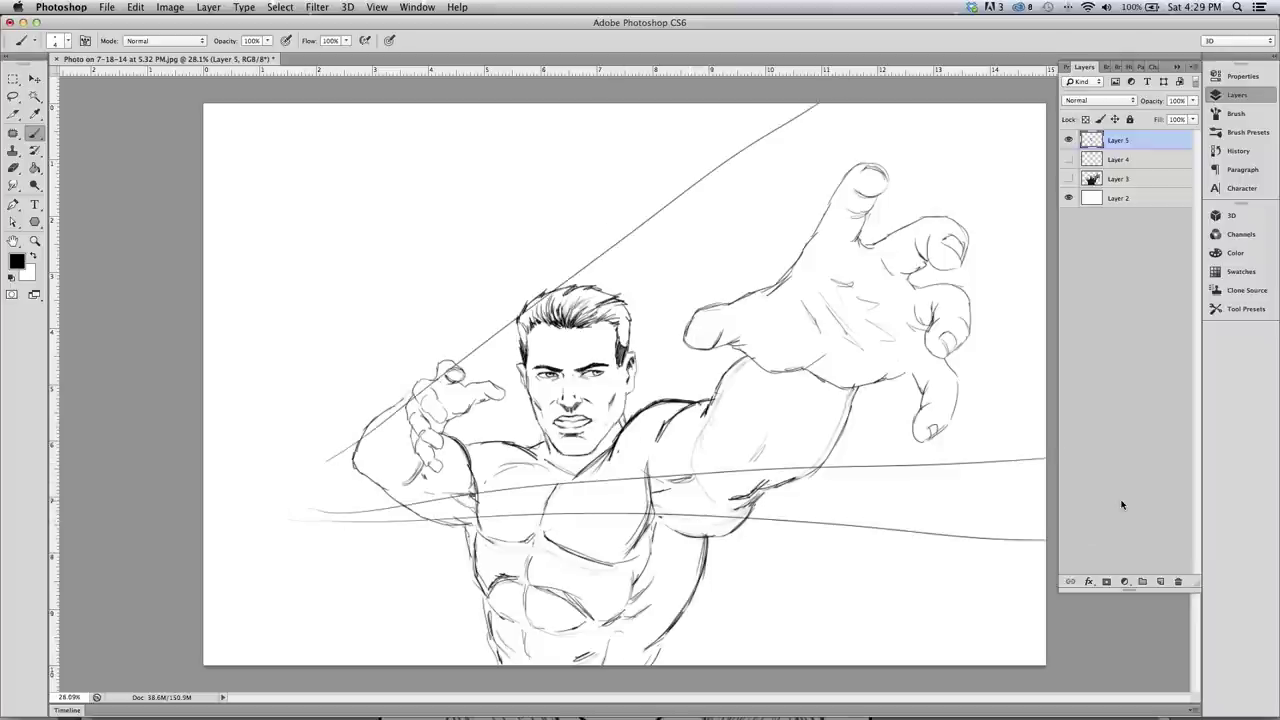
key("super+alt+z")
key("super+alt+z")
key("super+alt+z")
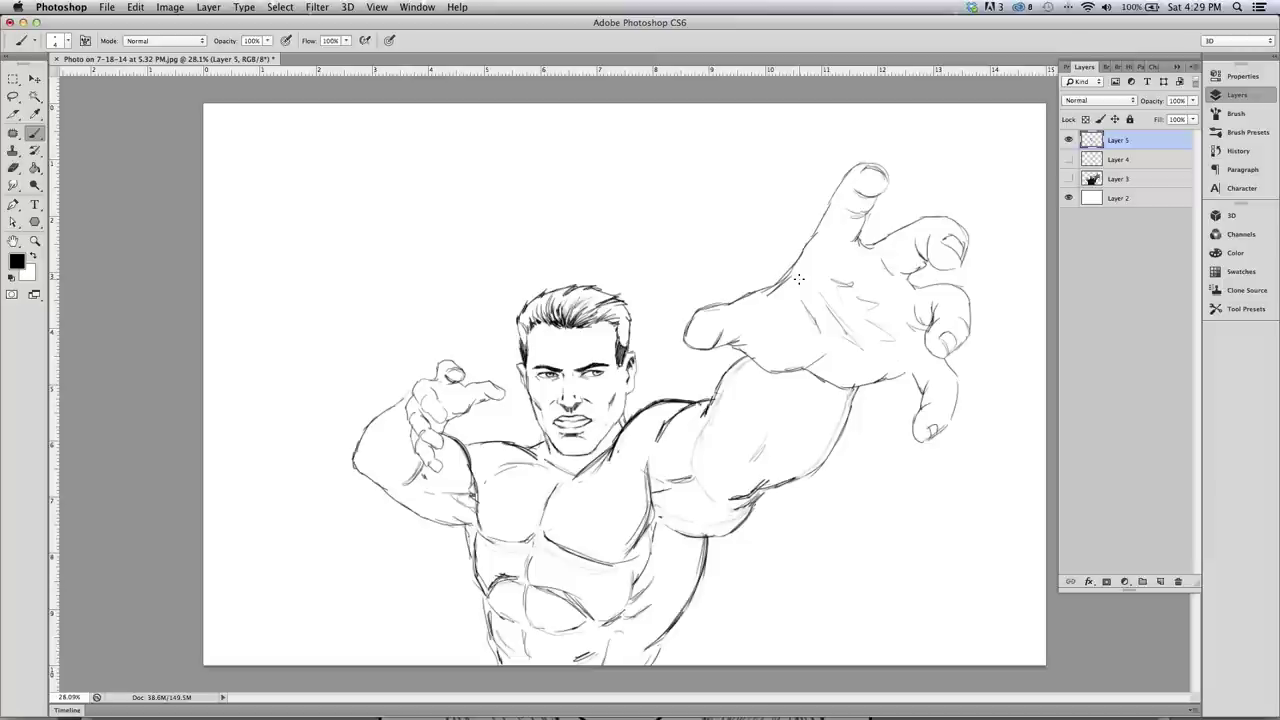
Lasso the large outstretched hand on Layer 5, scale it down to about 92%, and deselect it
key("l")
mouse_move(676, 312)
left_mouse_down()
mouse_move(918, 147)
mouse_move(1015, 337)
mouse_move(886, 457)
mouse_move(868, 395)
mouse_move(835, 404)
mouse_move(744, 362)
mouse_move(708, 362)
mouse_move(670, 332)
left_mouse_up()
key("super+t")
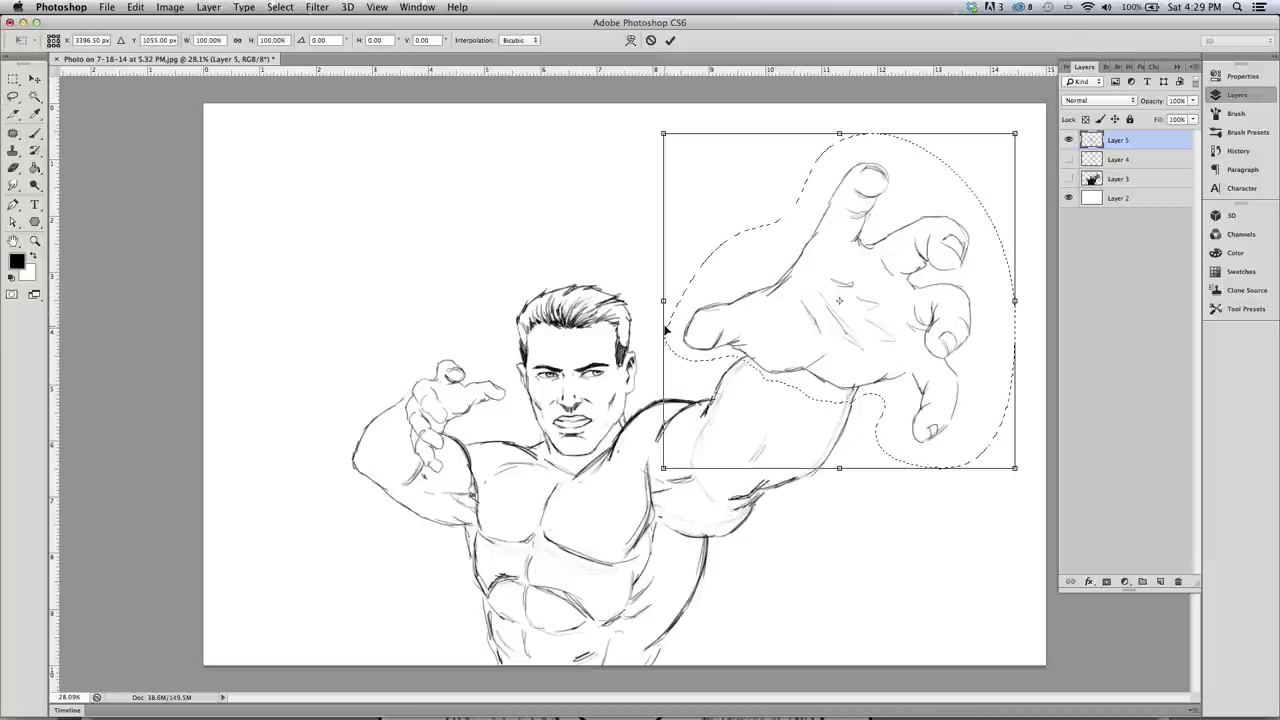
left_click_drag(663, 133, 685, 163)
left_click_drag(778, 314, 708, 330)
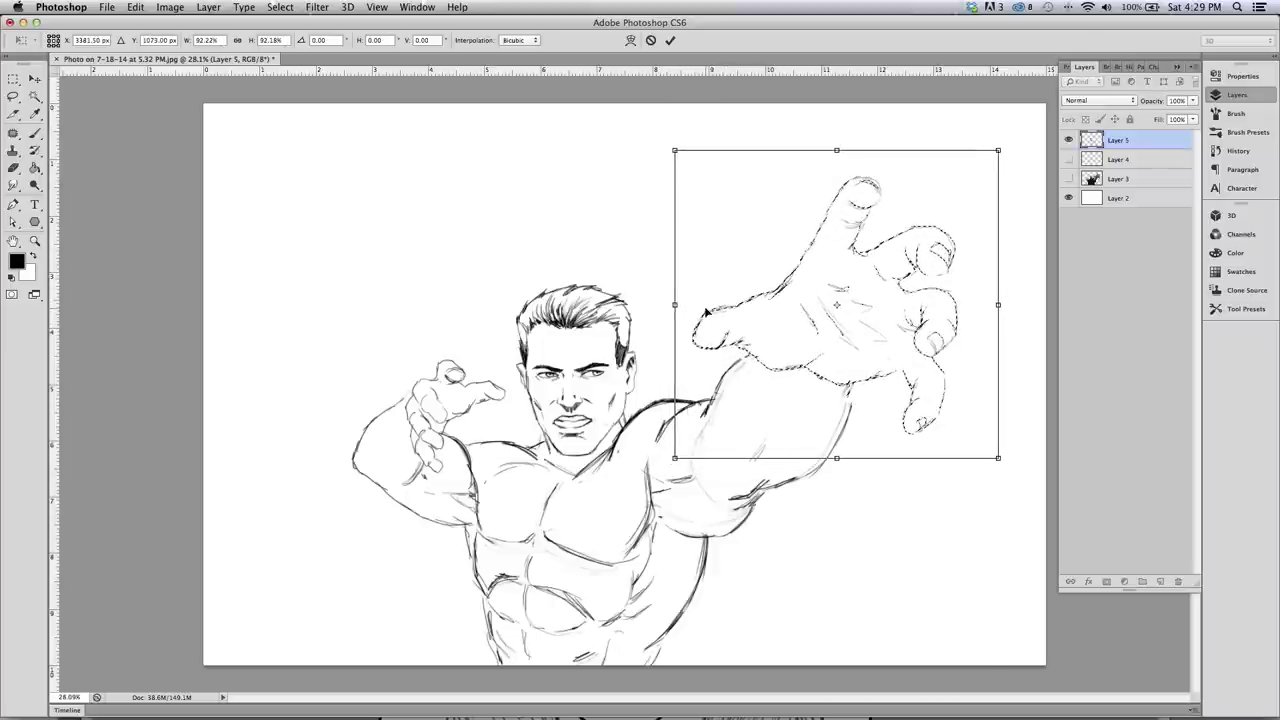
key("Return")
key("l")
key("super+d")
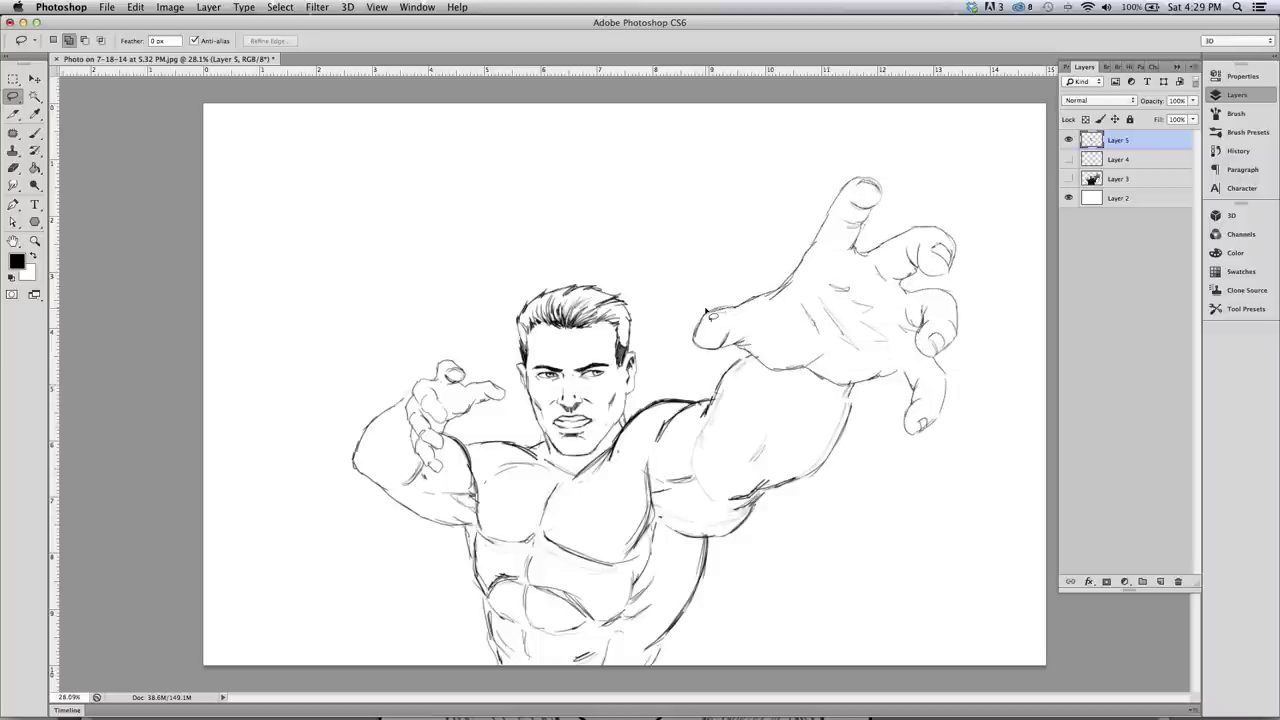
Lasso the bent arm with the small hand, enlarge it to about 117%, fit it against the shoulder, and deselect it
mouse_move(336, 421)
left_mouse_down()
mouse_move(404, 348)
mouse_move(486, 359)
mouse_move(513, 391)
mouse_move(456, 430)
mouse_move(481, 482)
mouse_move(470, 528)
mouse_move(373, 535)
mouse_move(320, 416)
left_mouse_up()
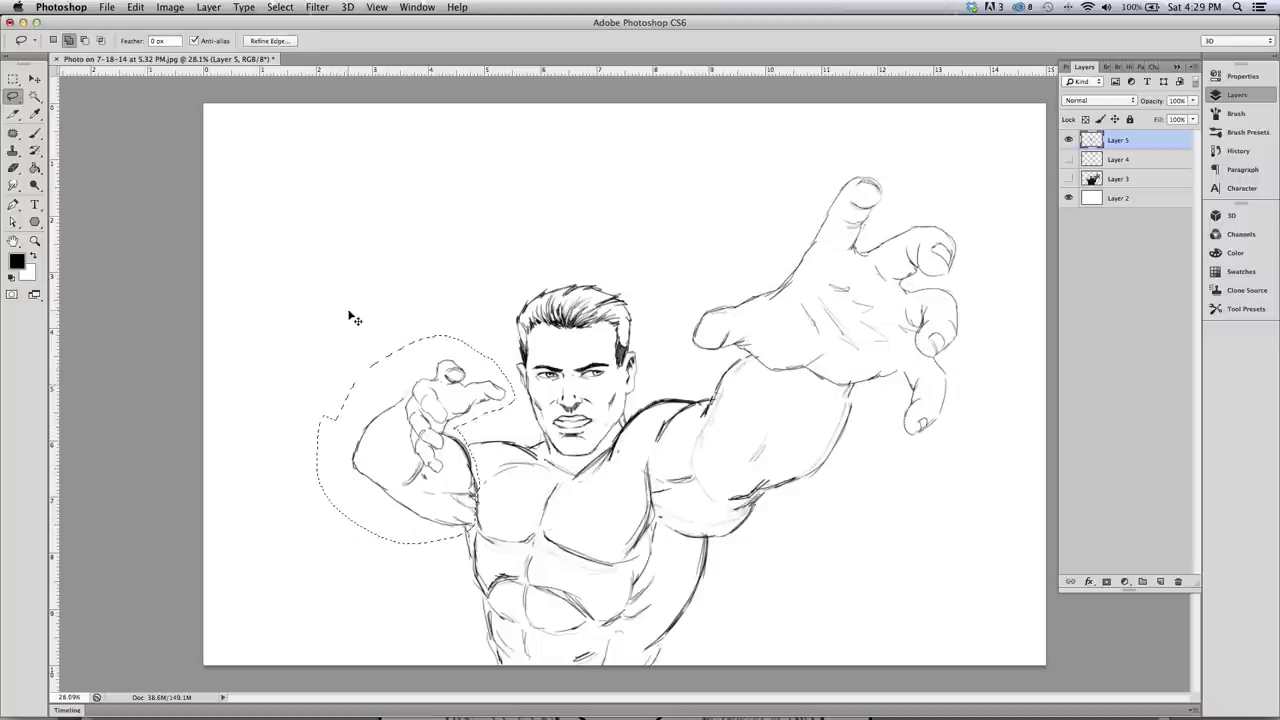
key("ctrl+t")
mouse_move(314, 334)
left_mouse_down()
mouse_move(295, 300)
mouse_move(250, 305)
left_mouse_up()
left_click_drag(351, 395, 353, 410)
left_click_drag(246, 286, 276, 318)
left_click_drag(345, 426, 343, 424)
left_click_drag(239, 296, 262, 286)
left_click_drag(343, 413, 351, 405)
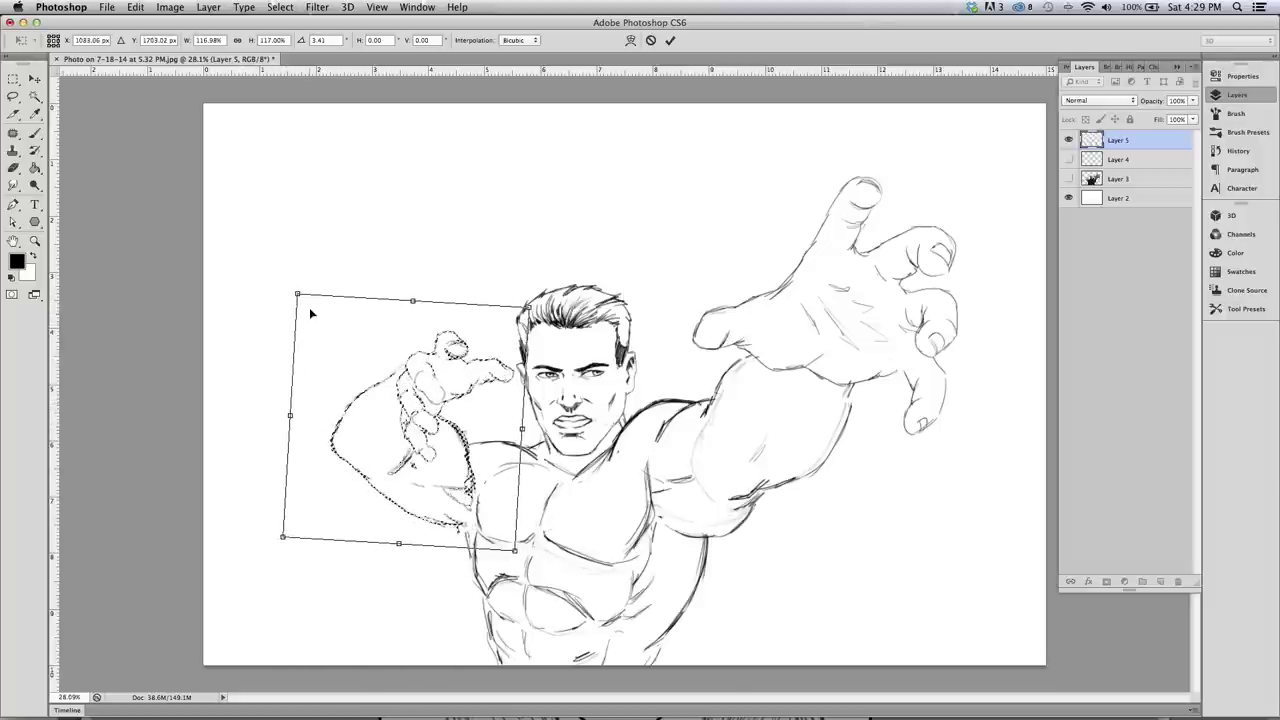
left_click_drag(311, 328, 308, 330)
left_click_drag(280, 286, 278, 295)
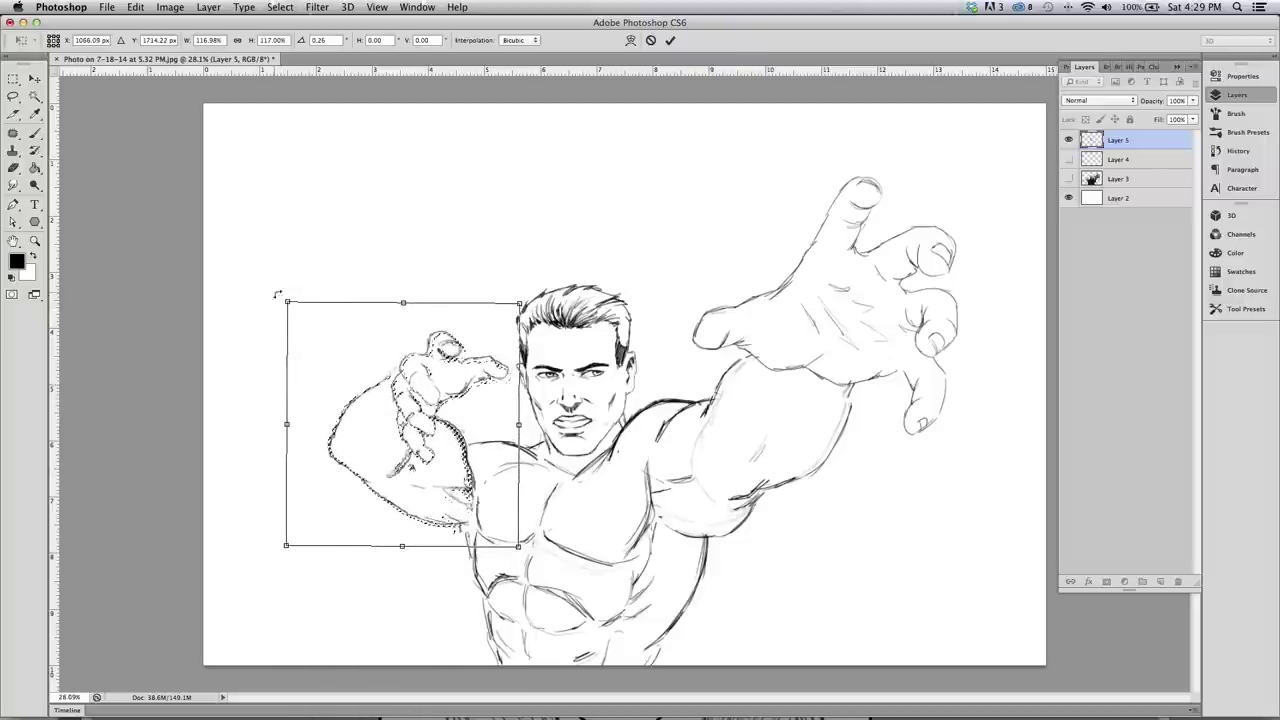
left_click_drag(328, 352, 332, 351)
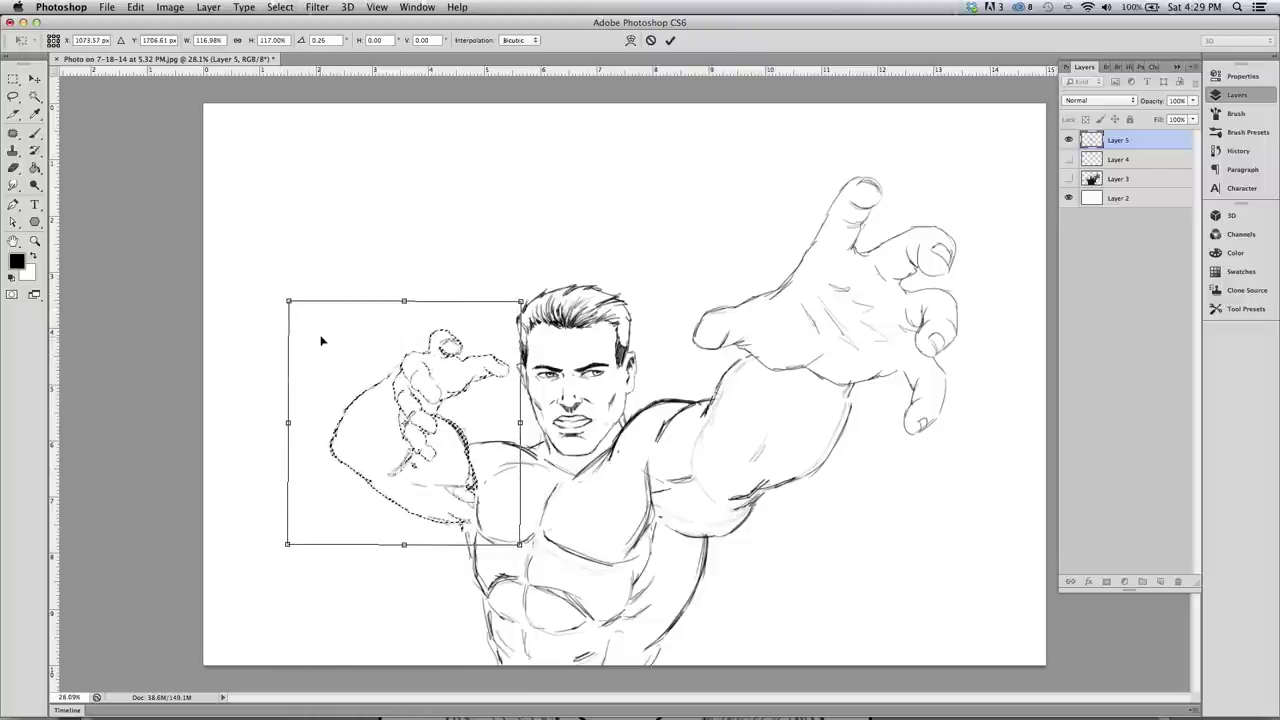
key("Return")
key("l")
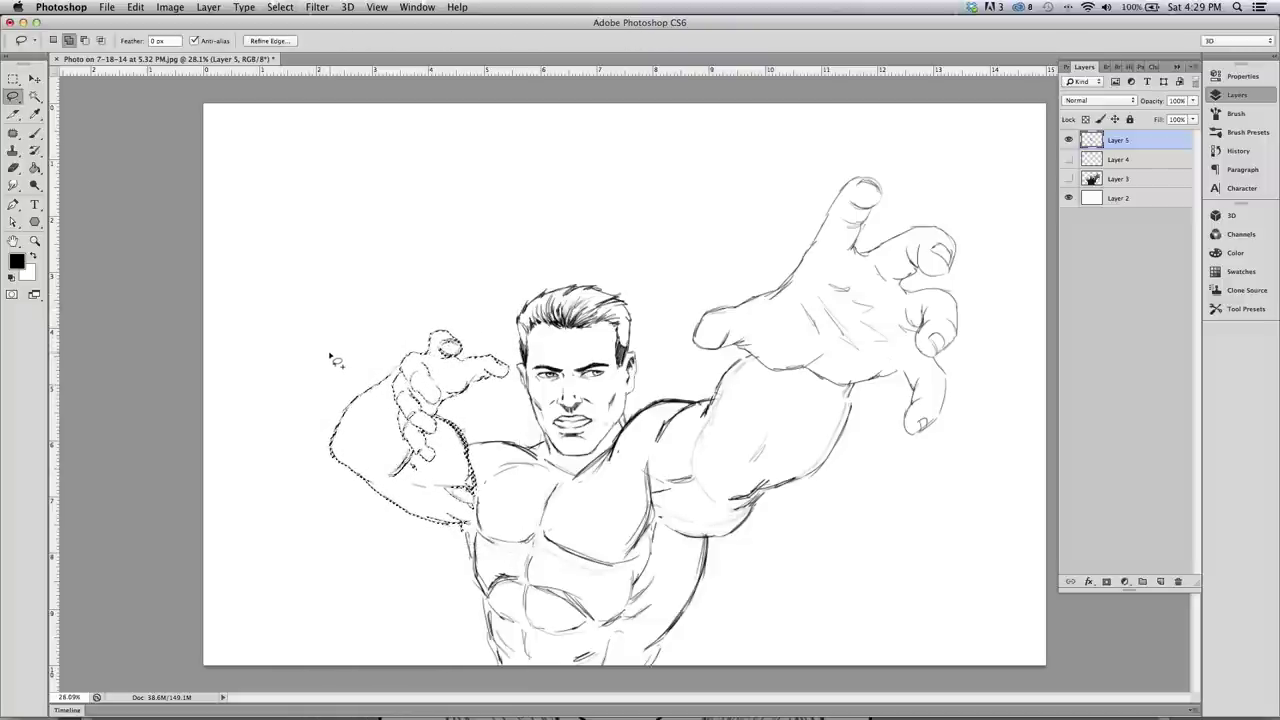
key("super+d")
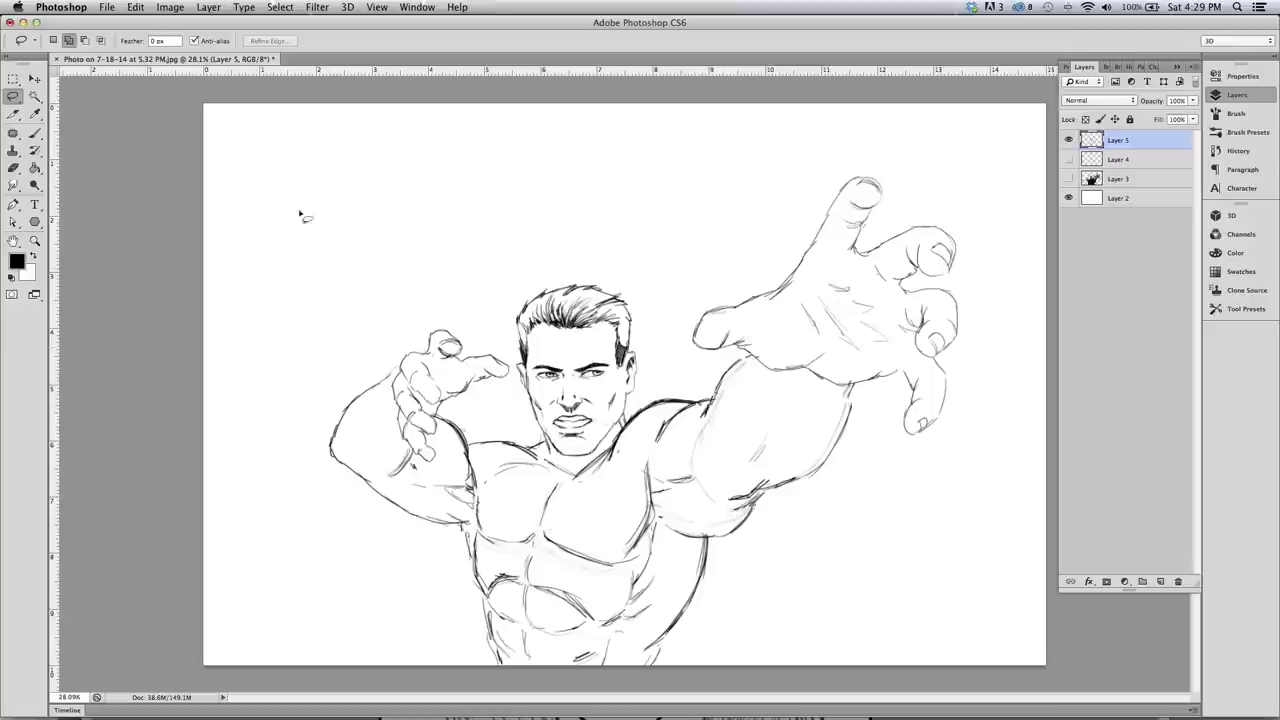
Brush over the bent arm's shoulder line, the chest, abdominal and collarbone contours, and the outstretched arm's deltoid line
key("b")
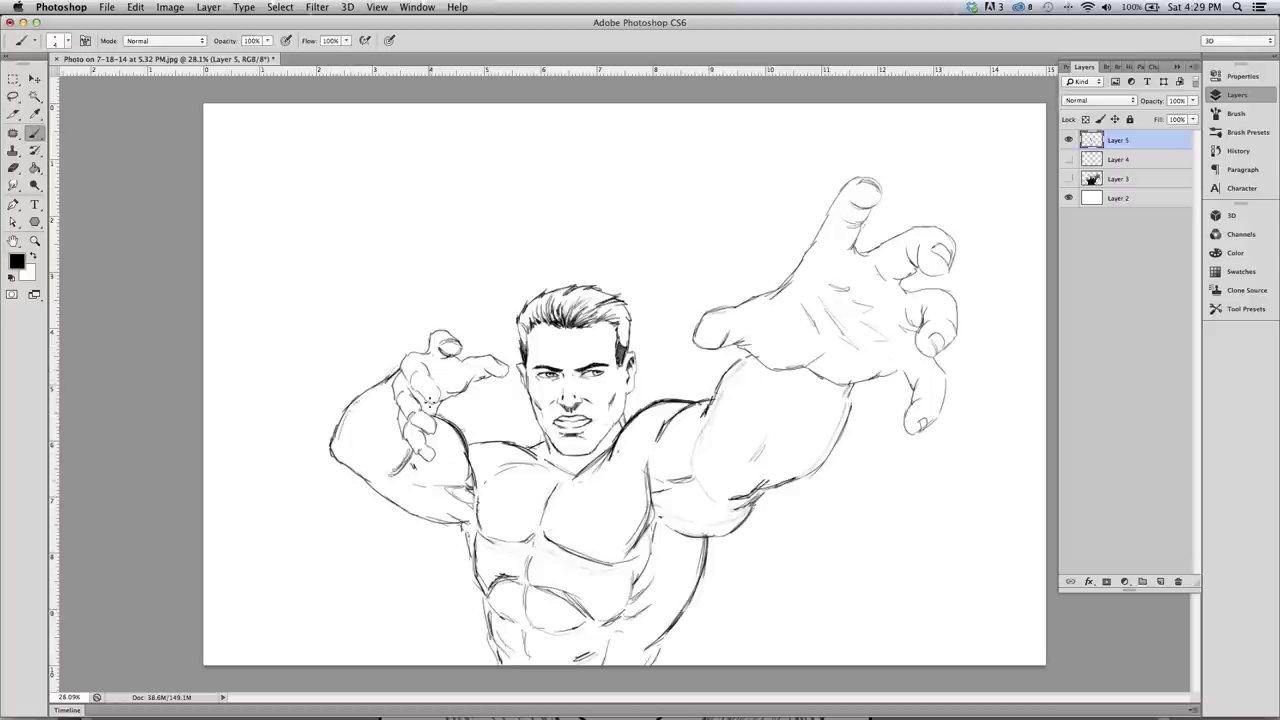
left_click_drag(467, 439, 490, 440)
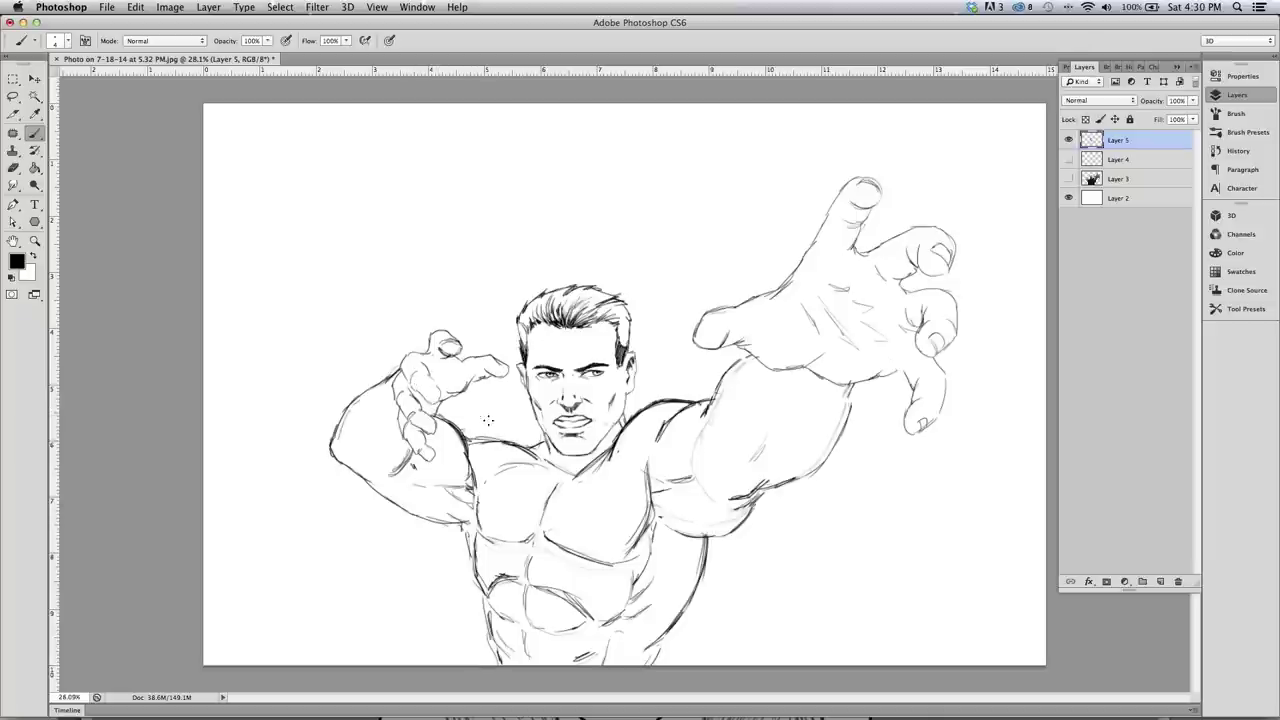
mouse_move(477, 502)
left_mouse_down()
mouse_move(543, 526)
mouse_move(627, 564)
mouse_move(606, 550)
mouse_move(646, 561)
left_mouse_up()
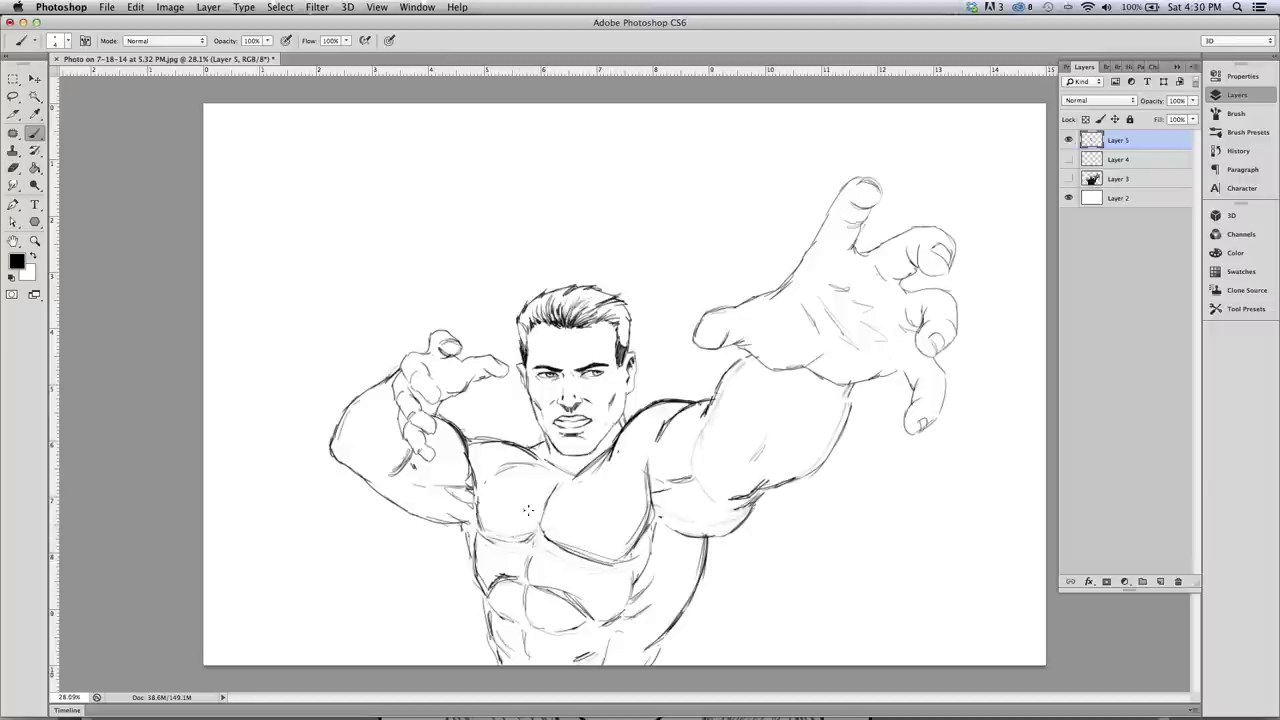
mouse_move(528, 578)
left_mouse_down()
mouse_move(555, 584)
mouse_move(488, 591)
left_mouse_up()
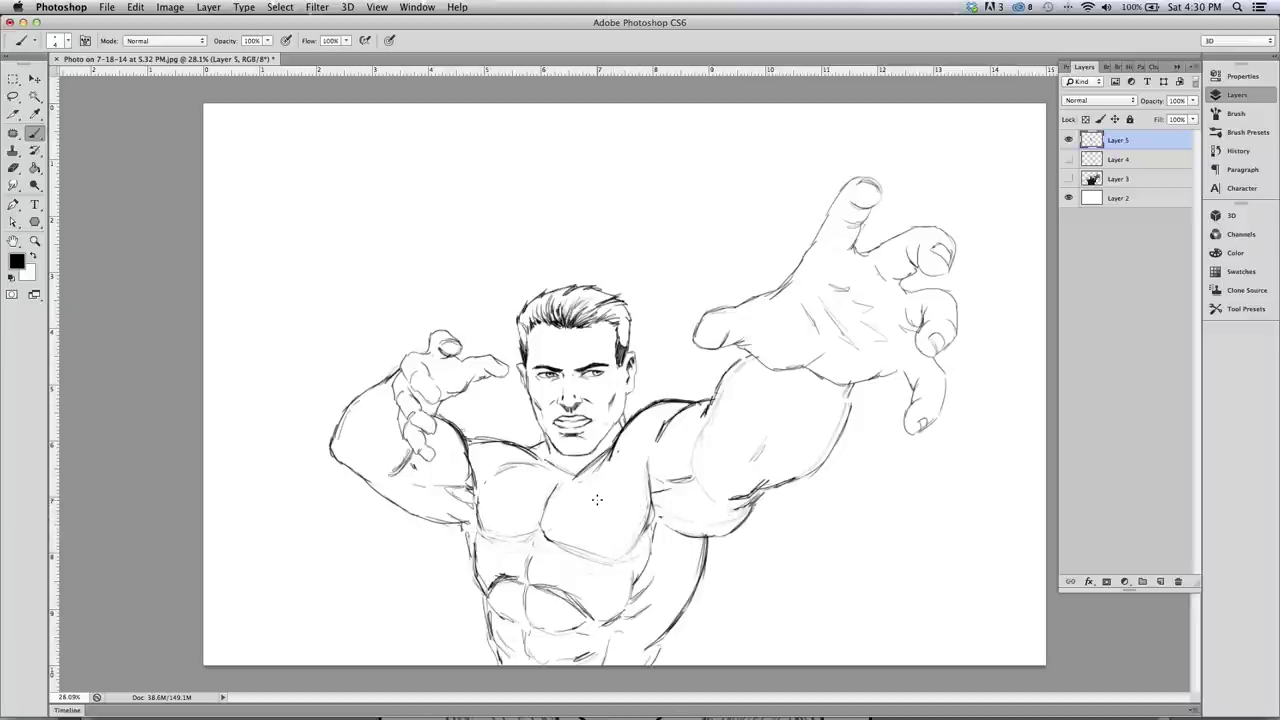
mouse_move(538, 498)
left_mouse_down()
mouse_move(556, 542)
mouse_move(628, 552)
mouse_move(650, 532)
left_mouse_up()
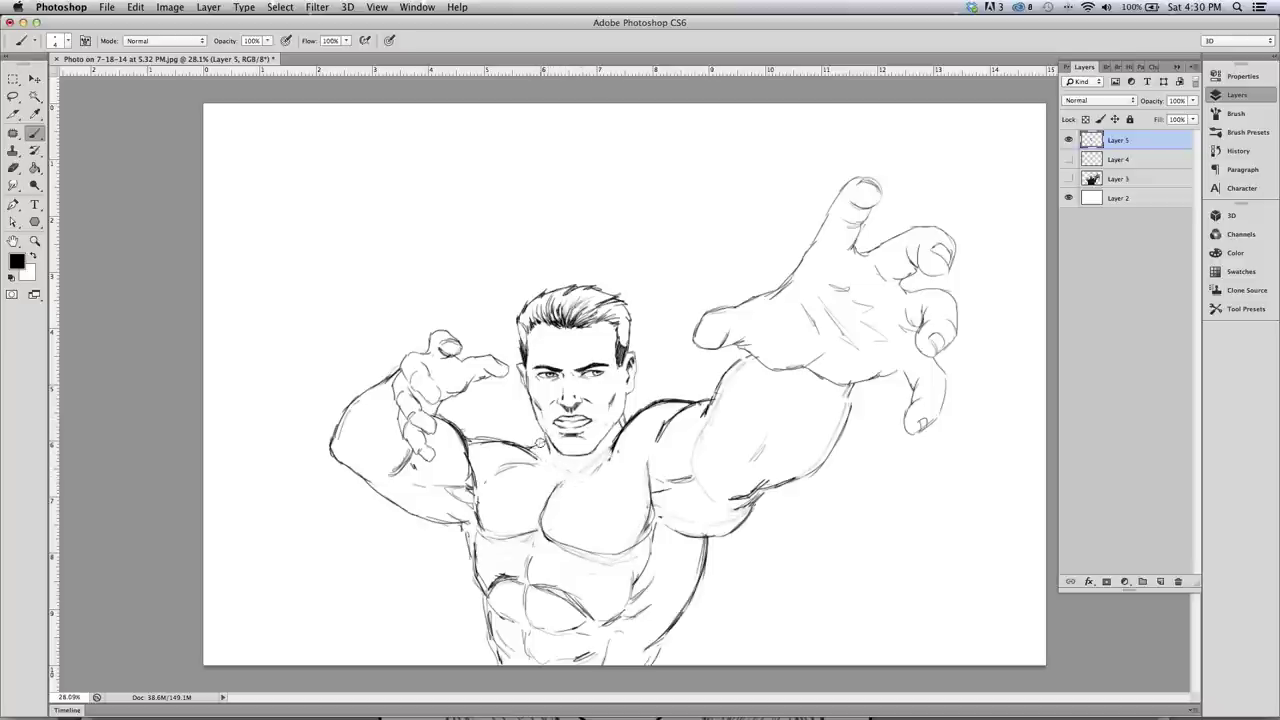
mouse_move(578, 471)
left_mouse_down()
mouse_move(563, 444)
mouse_move(554, 476)
mouse_move(505, 463)
left_mouse_up()
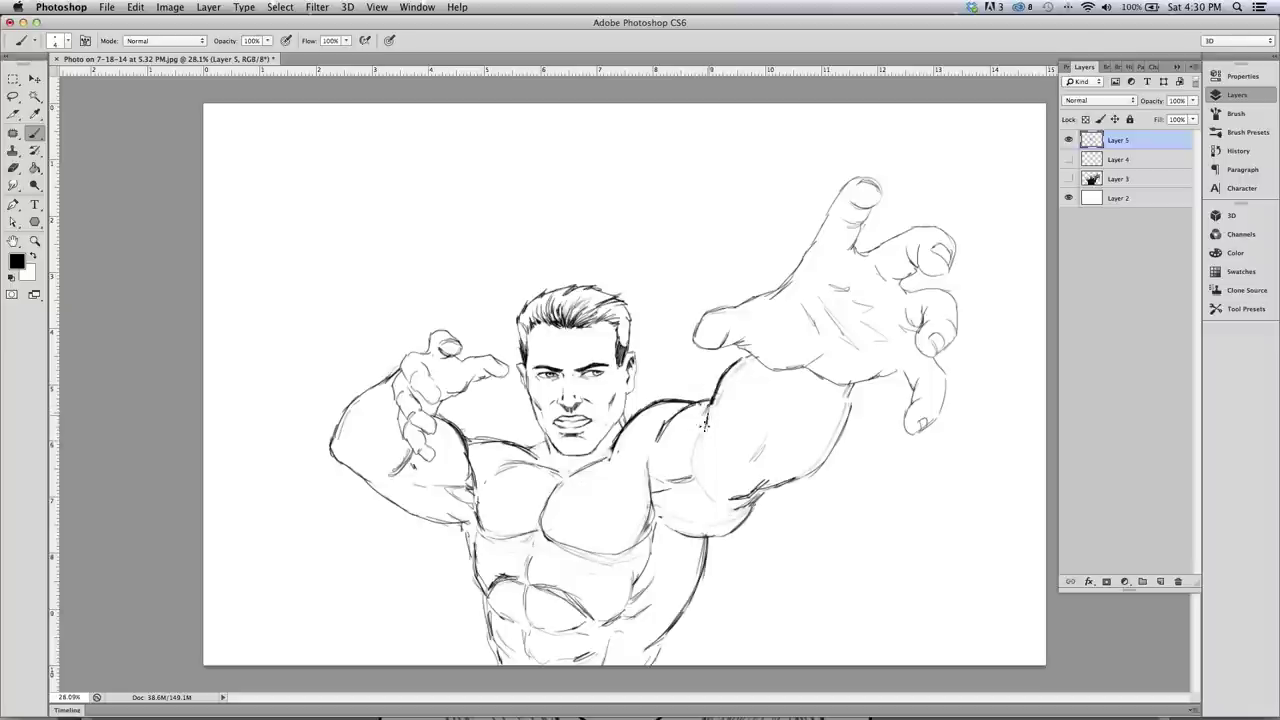
left_click_drag(672, 417, 702, 402)
Try overlapping construction circles over the outstretched arm's shoulder to show its volume, and undo them
mouse_move(652, 455)
left_mouse_down()
mouse_move(735, 480)
mouse_move(690, 430)
mouse_move(672, 516)
mouse_move(712, 512)
left_mouse_up()
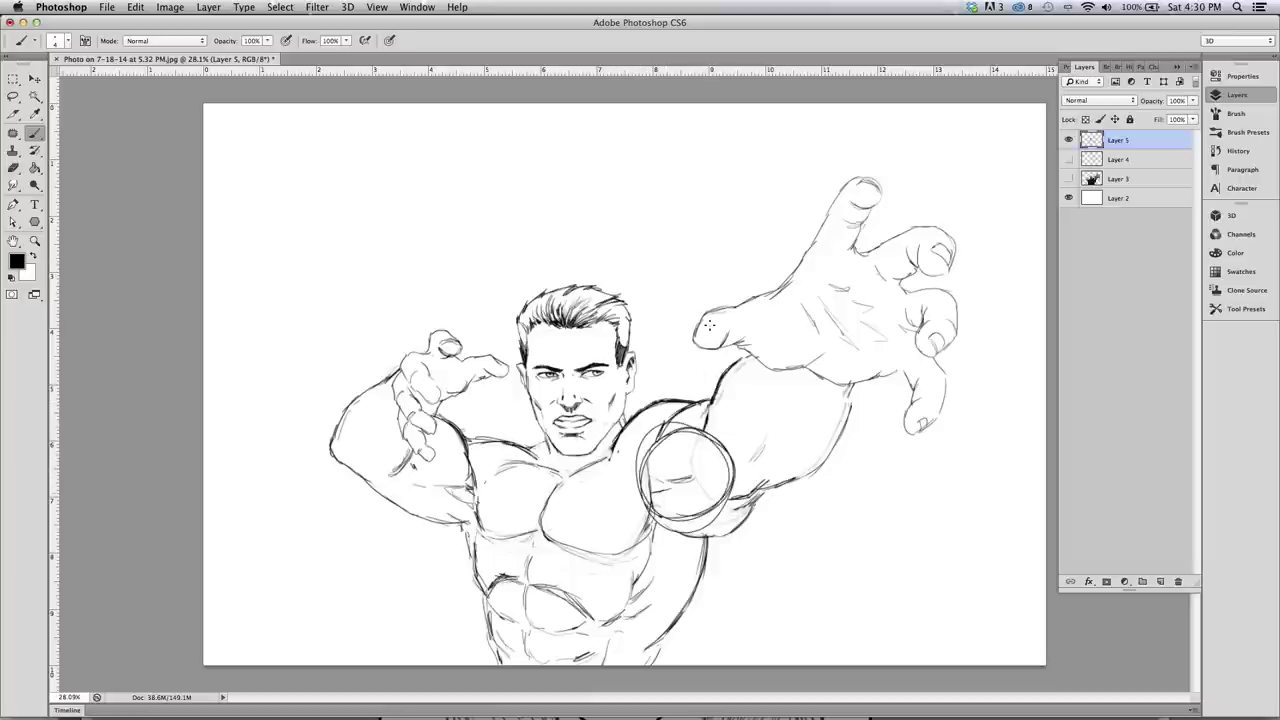
key("super+z")
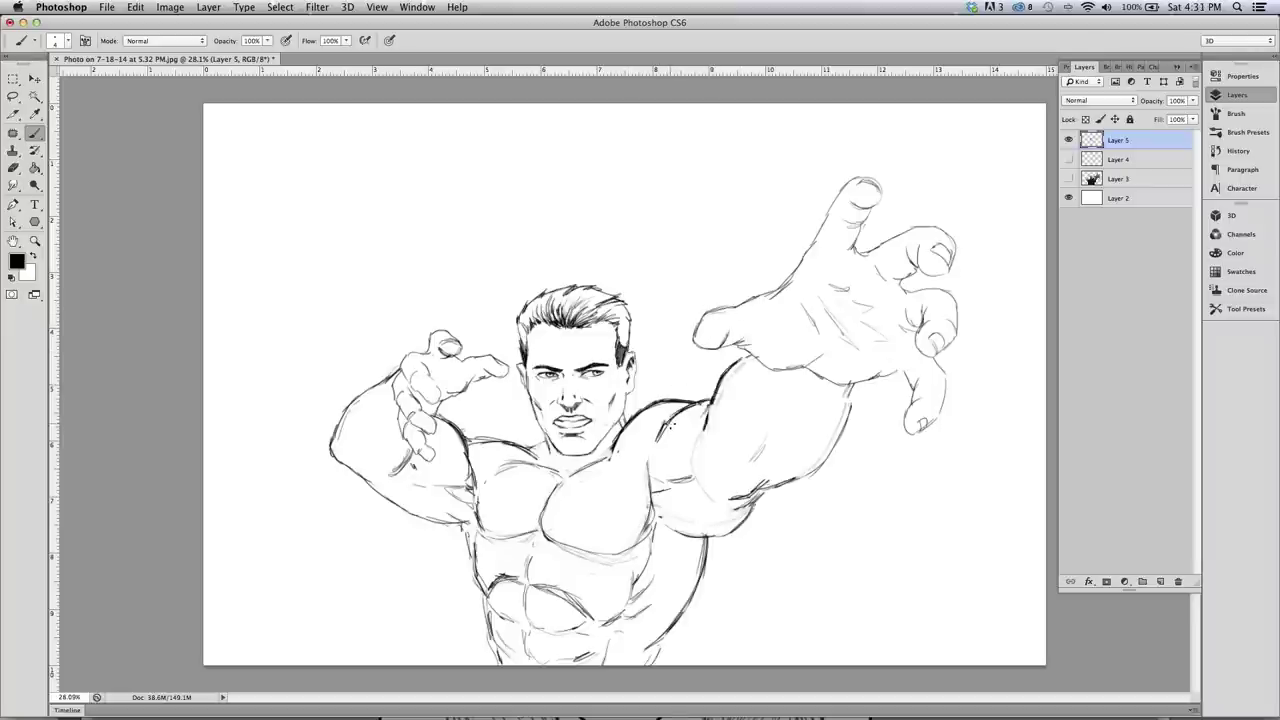
mouse_move(672, 421)
left_mouse_down()
mouse_move(650, 470)
mouse_move(720, 410)
mouse_move(660, 500)
mouse_move(688, 479)
left_mouse_up()
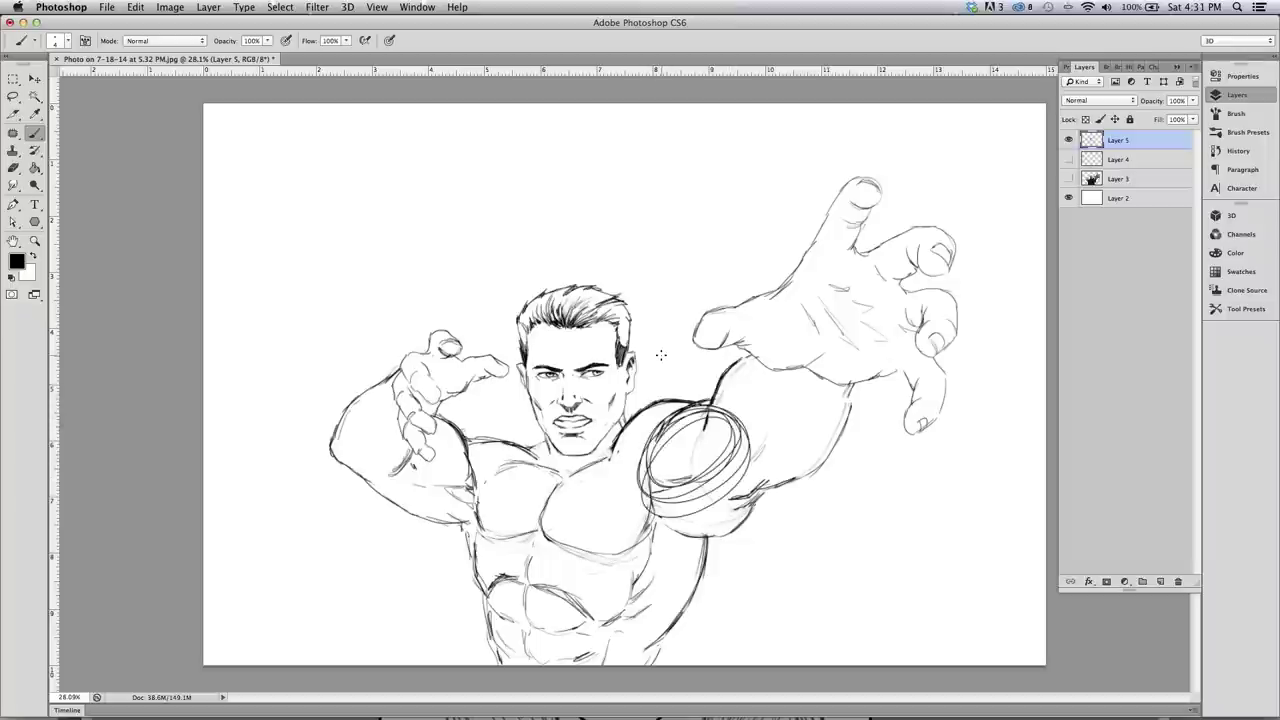
key("ctrl+z")
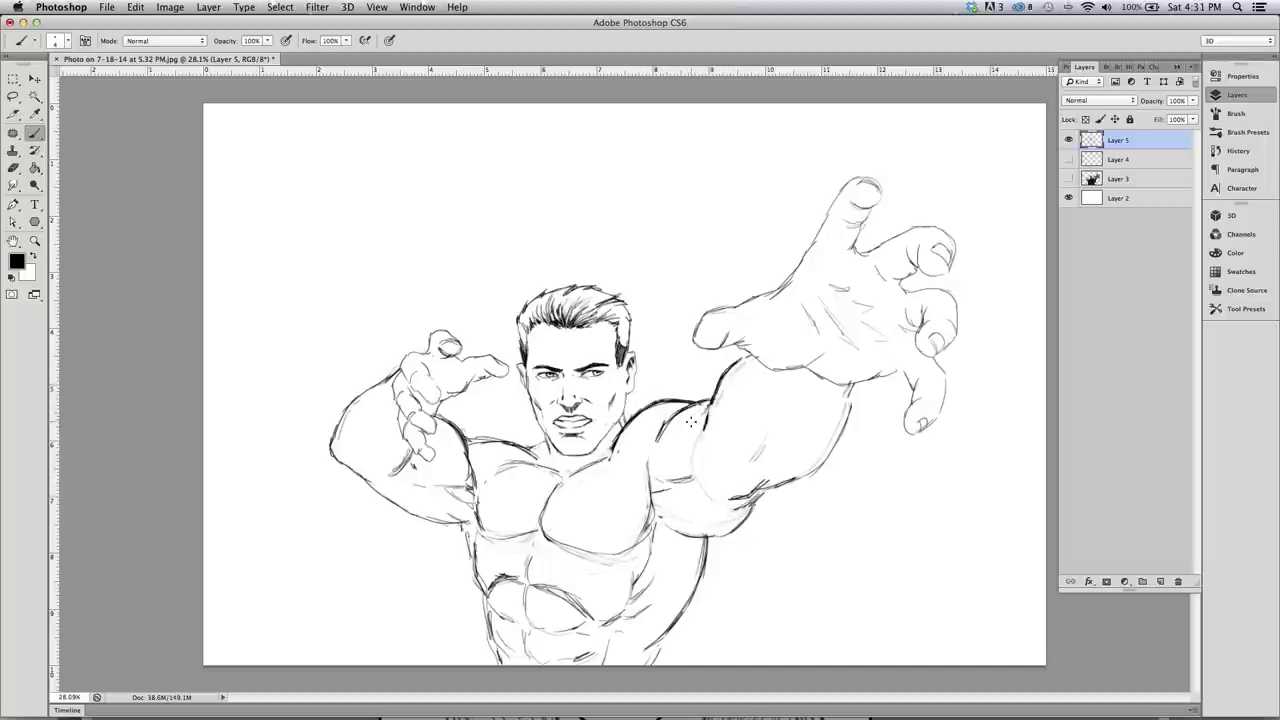
Sketch short strokes behind the neck and a trial circle with radiating lines in the empty area above the bent arm, undoing the circle sketch
left_click_drag(668, 380, 641, 374)
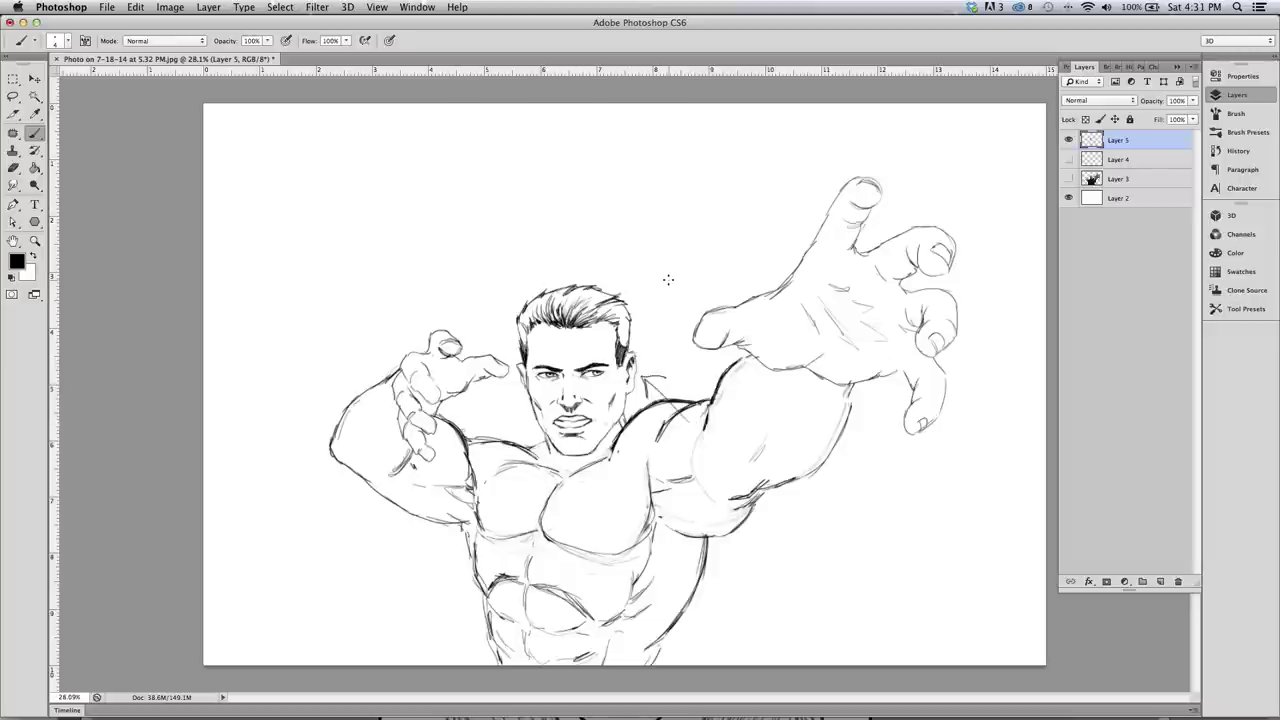
mouse_move(422, 216)
left_mouse_down()
mouse_move(419, 258)
mouse_move(435, 260)
mouse_move(373, 143)
mouse_move(383, 138)
mouse_move(504, 196)
mouse_move(365, 131)
mouse_move(410, 136)
left_mouse_up()
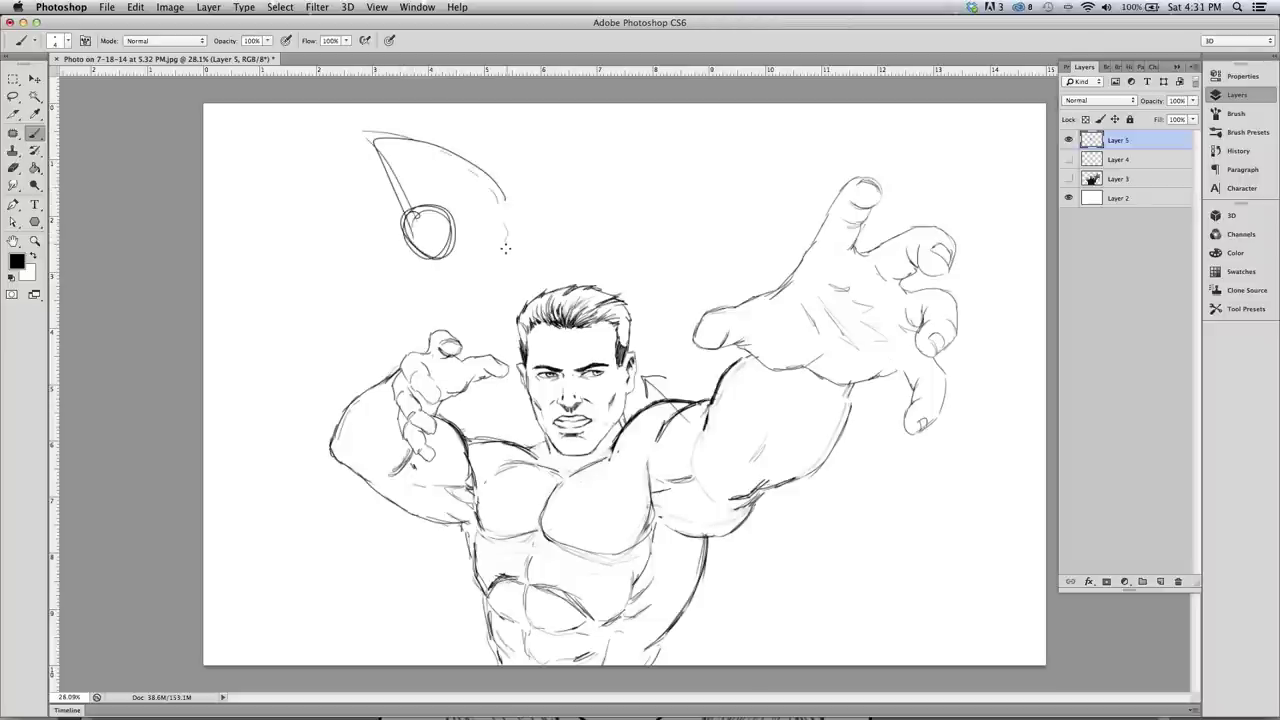
key("super+z")
key("super+alt+z")
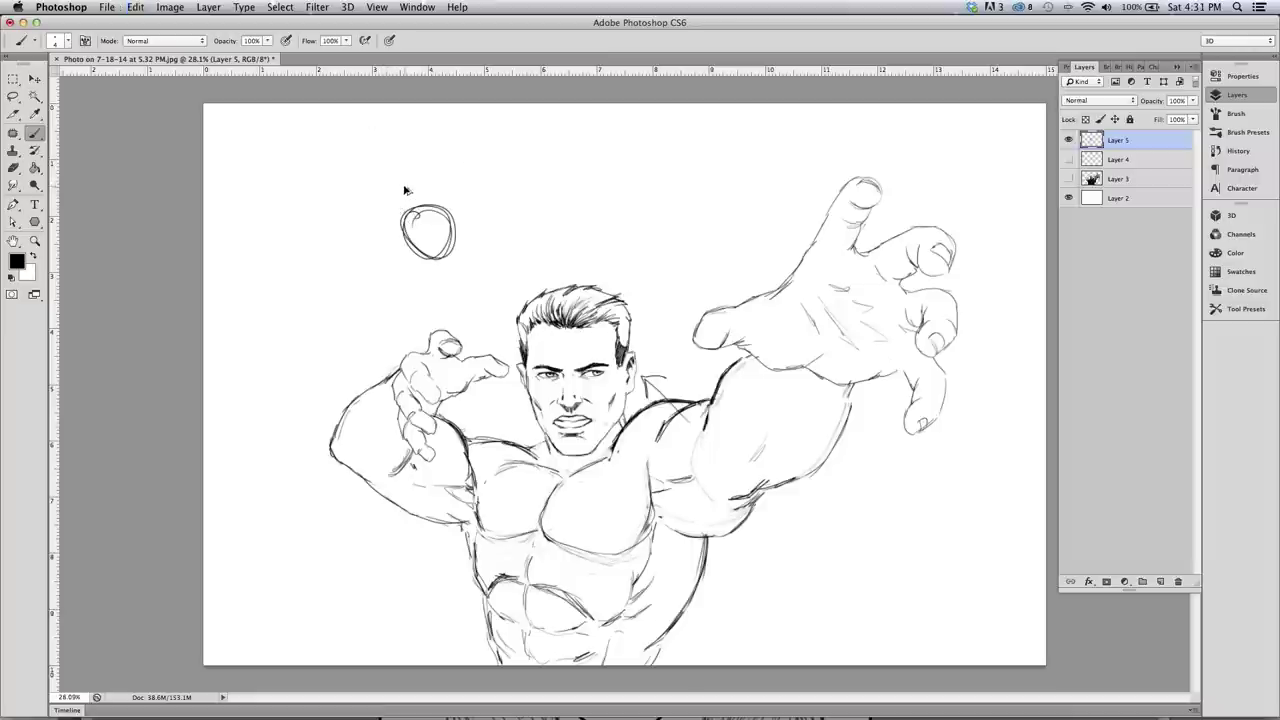
key("super+alt+z")
Darken the large hand's thumb base and the forearm's underside, and add muscle lines on the outstretched upper arm
left_click_drag(735, 329, 708, 348)
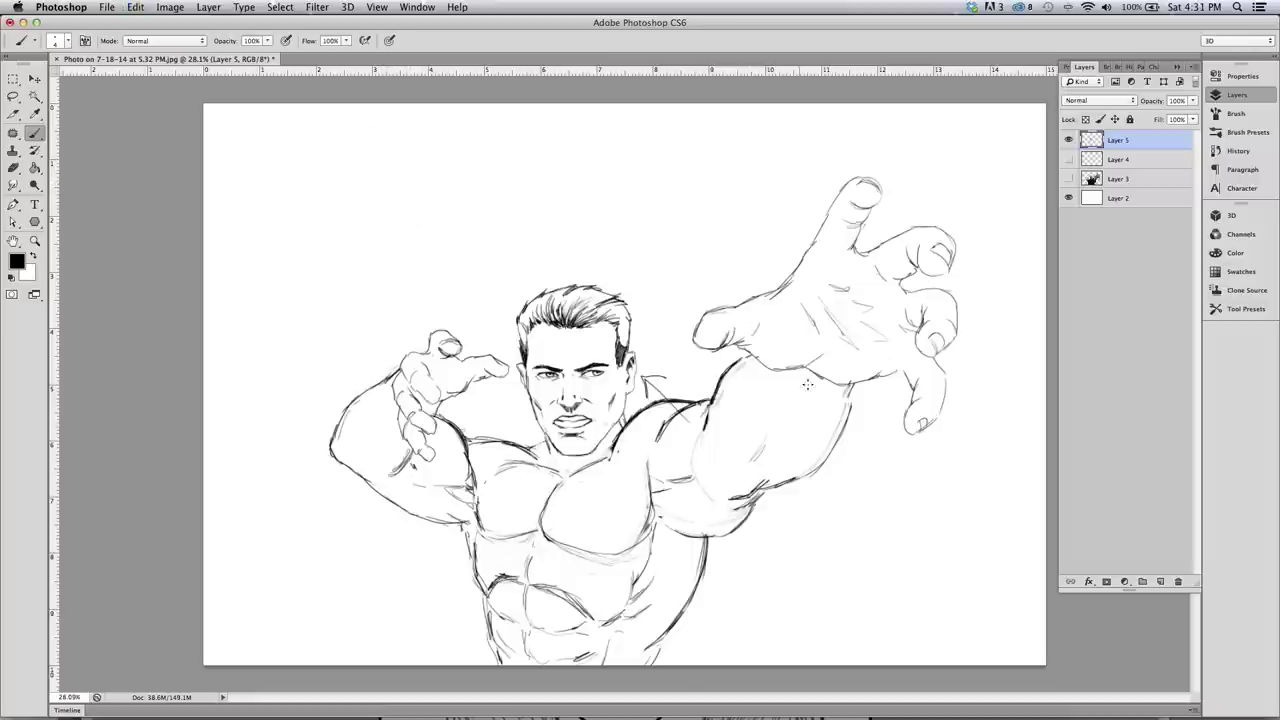
mouse_move(845, 412)
left_mouse_down()
mouse_move(806, 475)
mouse_move(752, 487)
left_mouse_up()
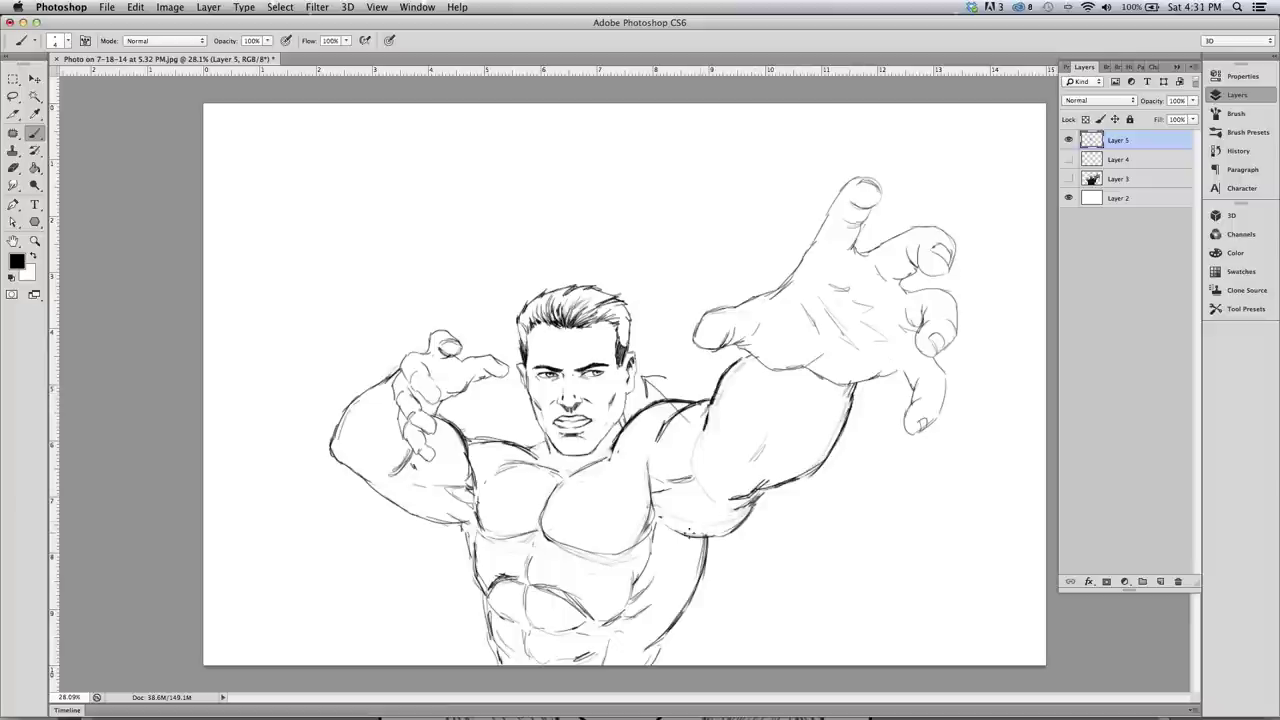
left_click_drag(654, 476, 694, 470)
left_click_drag(660, 517, 687, 525)
Redraw the finger and palm contours of the small hand on the bent arm with darker brush lines
mouse_move(423, 377)
left_mouse_down()
mouse_move(438, 388)
mouse_move(406, 376)
mouse_move(410, 352)
mouse_move(440, 329)
mouse_move(458, 349)
mouse_move(447, 354)
mouse_move(506, 366)
mouse_move(436, 416)
mouse_move(419, 451)
mouse_move(432, 448)
left_mouse_up()
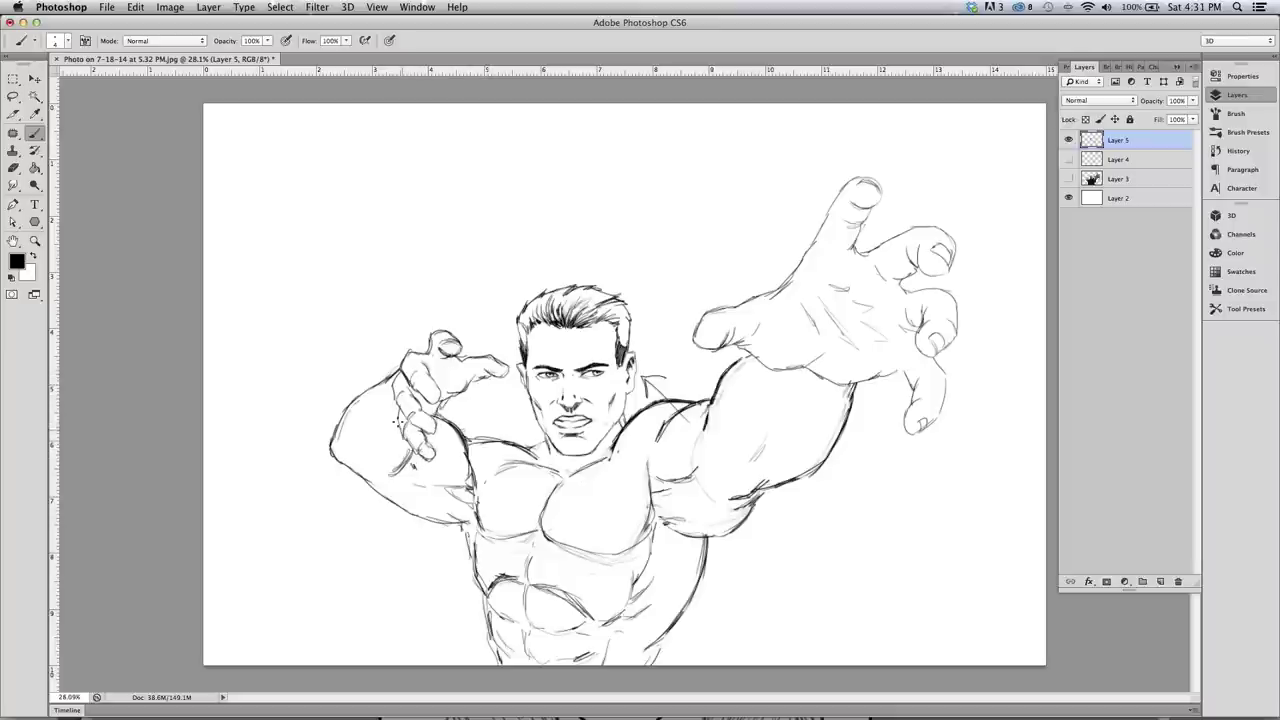
mouse_move(396, 402)
left_mouse_down()
mouse_move(405, 372)
mouse_move(433, 427)
mouse_move(410, 420)
mouse_move(429, 424)
mouse_move(425, 452)
mouse_move(435, 394)
left_mouse_up()
mouse_move(450, 348)
left_mouse_down()
mouse_move(458, 340)
mouse_move(503, 371)
mouse_move(465, 385)
mouse_move(484, 356)
left_mouse_up()
Darken the outline of the chest muscle beside the outstretched arm, from the collarbone around its lower edge
left_click_drag(558, 482, 541, 516)
left_click_drag(607, 458, 559, 476)
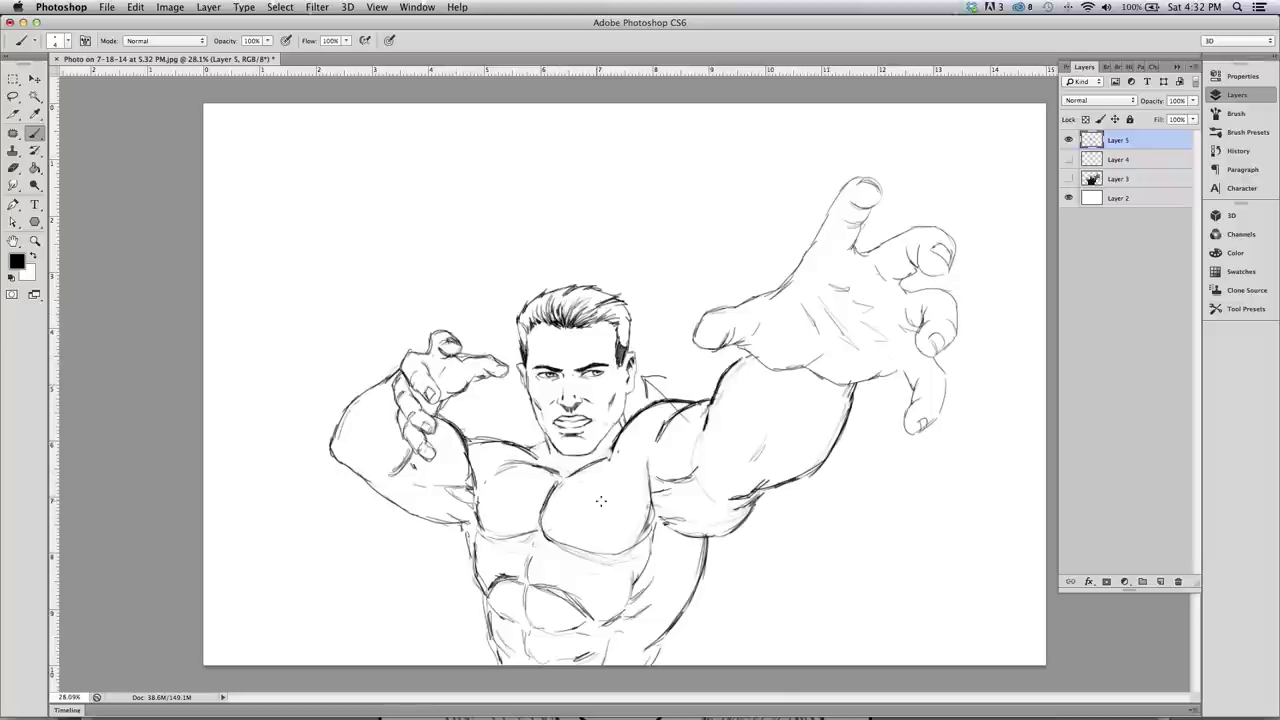
mouse_move(641, 482)
left_mouse_down()
mouse_move(630, 548)
mouse_move(580, 552)
mouse_move(542, 530)
left_mouse_up()
Strengthen the large palm's contours, the shoulder line where the forearm begins, and the upper edge of the chest muscle
mouse_move(786, 280)
left_mouse_down()
mouse_move(698, 318)
mouse_move(702, 345)
mouse_move(754, 326)
mouse_move(786, 366)
mouse_move(818, 373)
mouse_move(834, 358)
mouse_move(814, 372)
mouse_move(860, 380)
mouse_move(900, 362)
mouse_move(946, 390)
mouse_move(936, 425)
mouse_move(921, 427)
mouse_move(906, 362)
left_mouse_up()
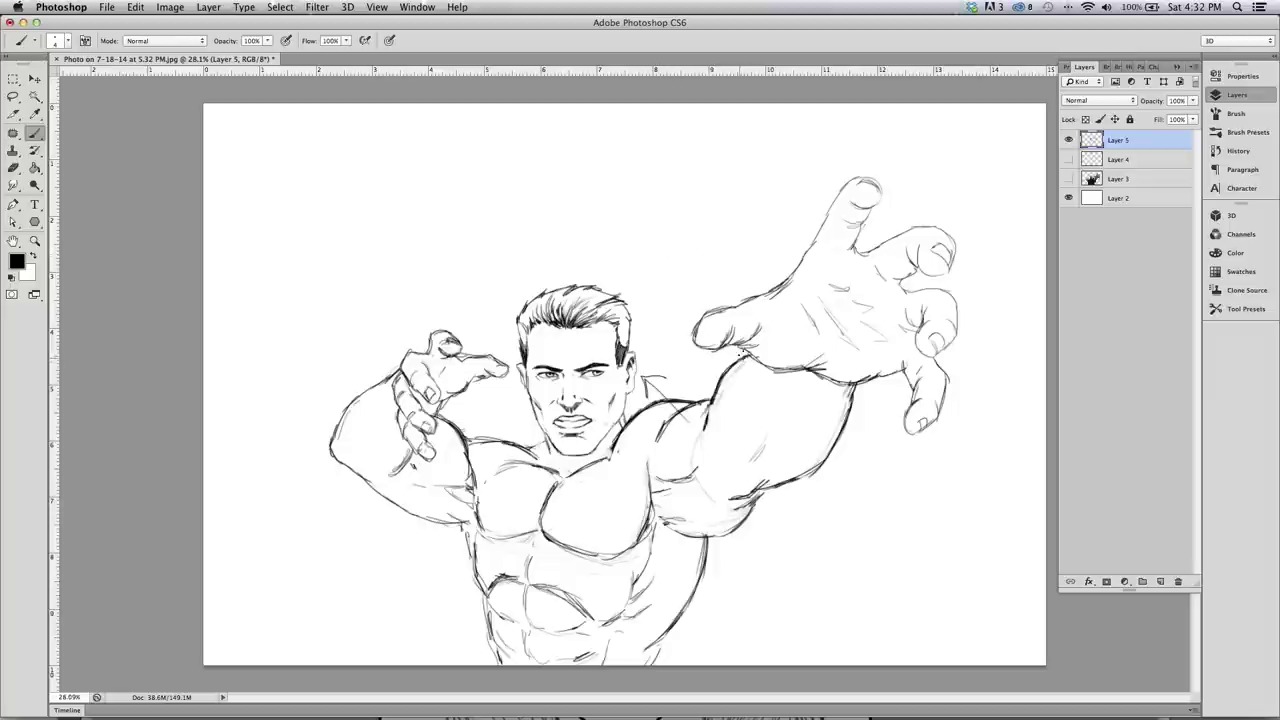
left_click_drag(714, 394, 698, 404)
left_click_drag(606, 450, 557, 480)
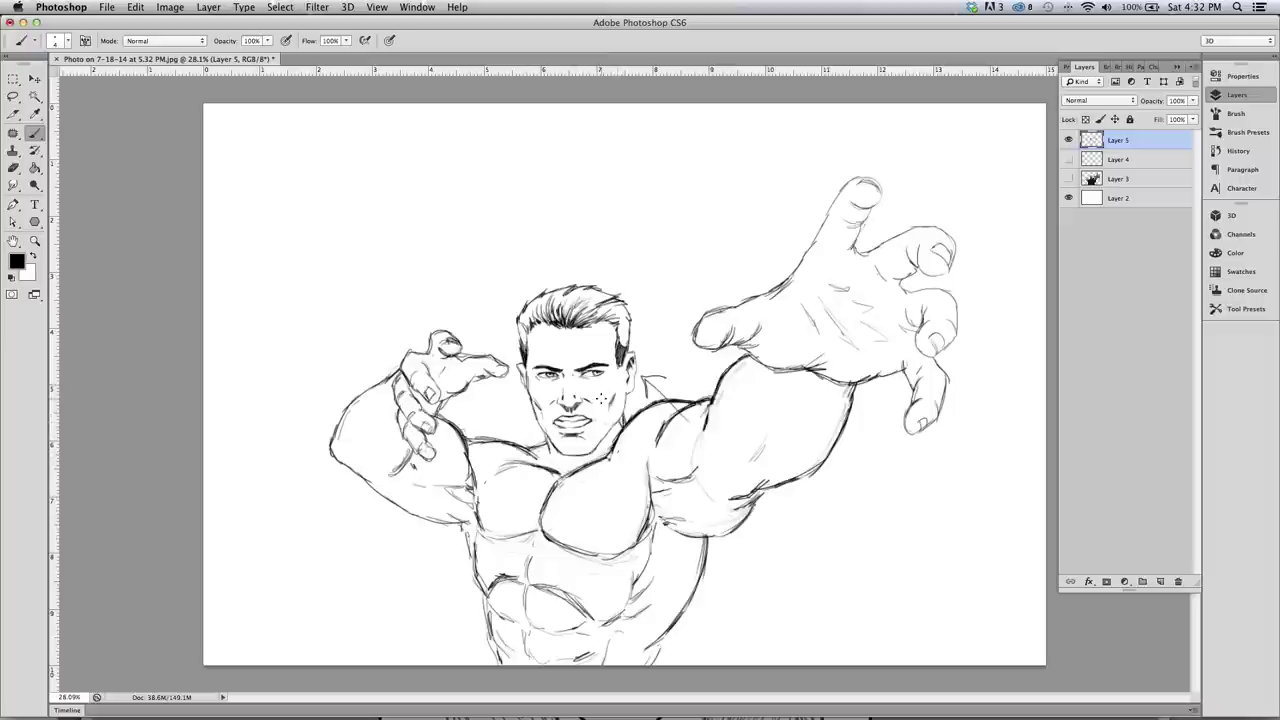
Refine the lines by the ear, the bent arm's crease and the torso's side, and clean up stray marks behind the neck
left_click_drag(622, 400, 633, 368)
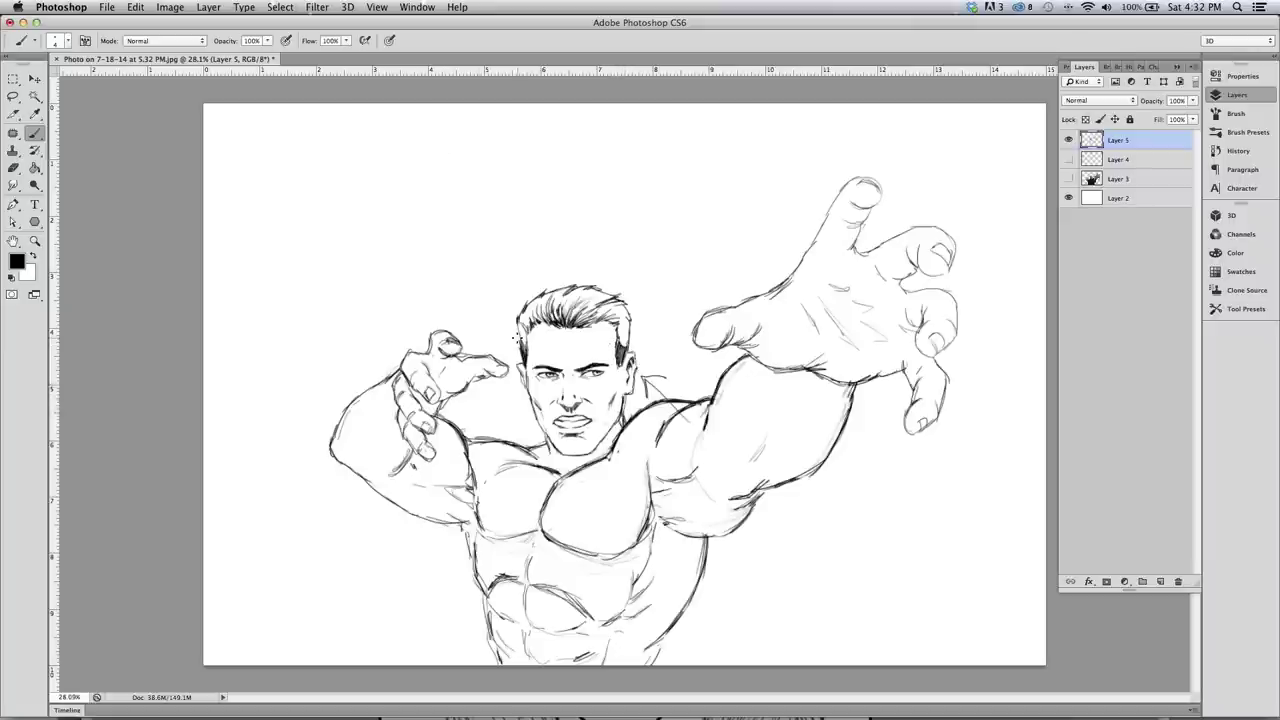
left_click_drag(392, 473, 376, 482)
left_click_drag(461, 526, 512, 664)
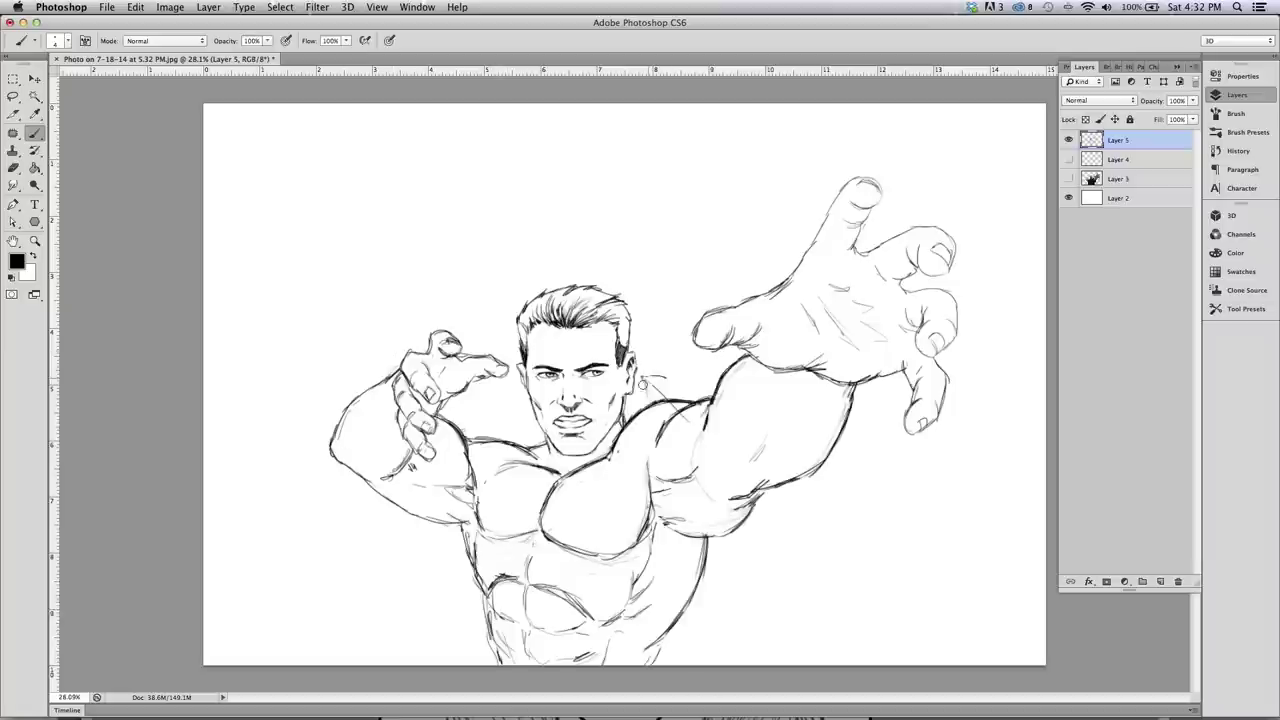
left_click_drag(662, 413, 692, 418)
Lower the opacity of Layer 5 to 24% to make the drawing a faint tracing guide
left_click(1193, 100)
left_click_drag(1184, 114, 1147, 119)
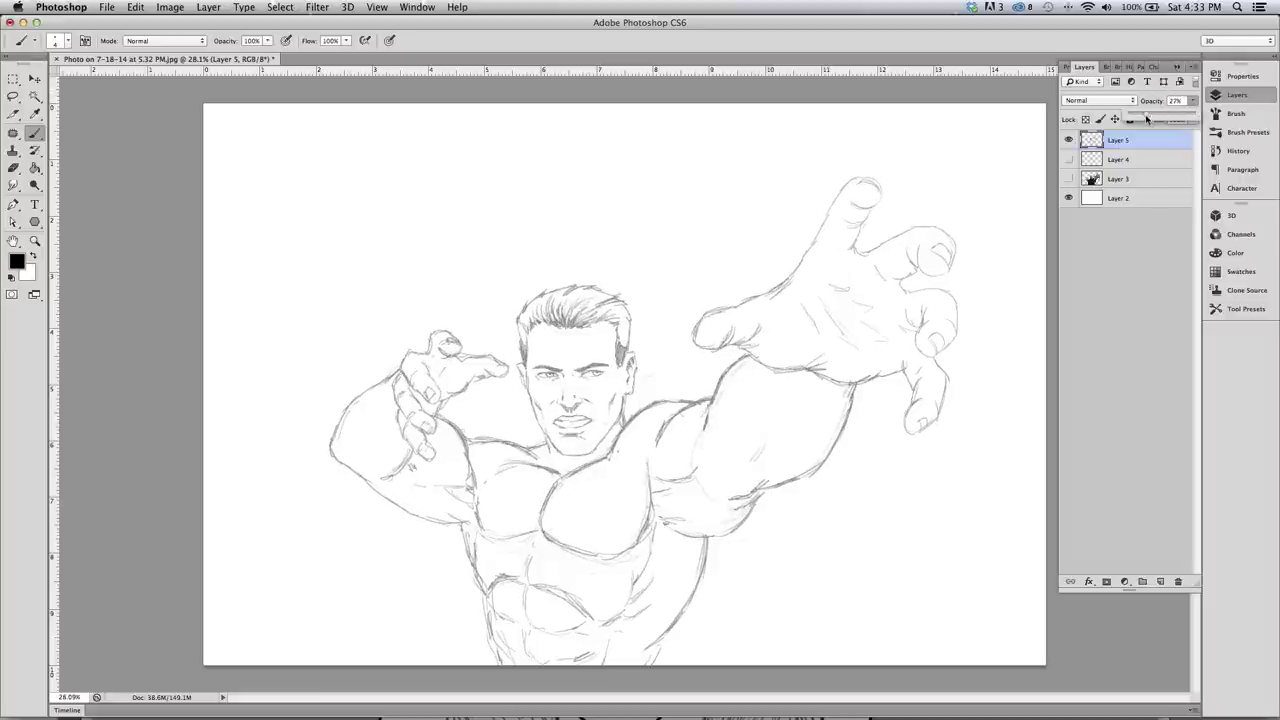
left_click(1145, 116)
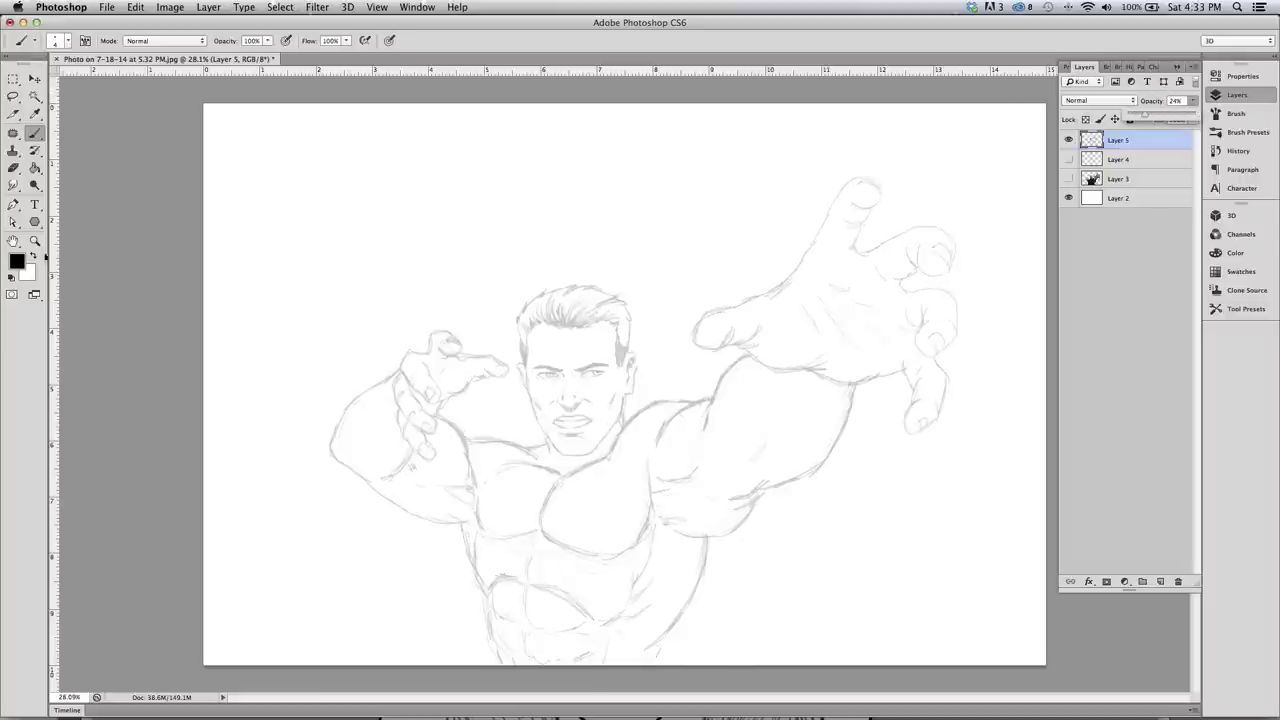
left_click(35, 241)
left_click_drag(578, 550, 607, 546)
left_click_drag(571, 594, 608, 588)
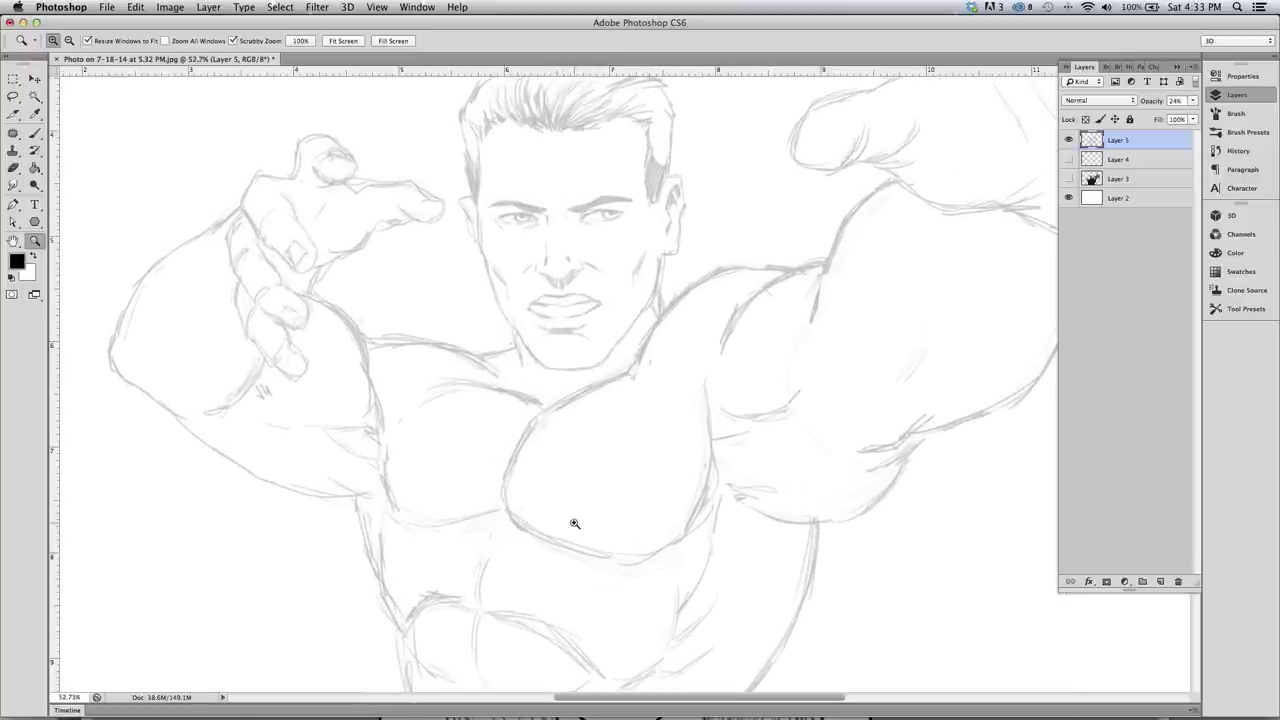
Switch to the Brush tool and create a new layer above the faded Layer 5 sketch for the final linework
left_click(35, 132)
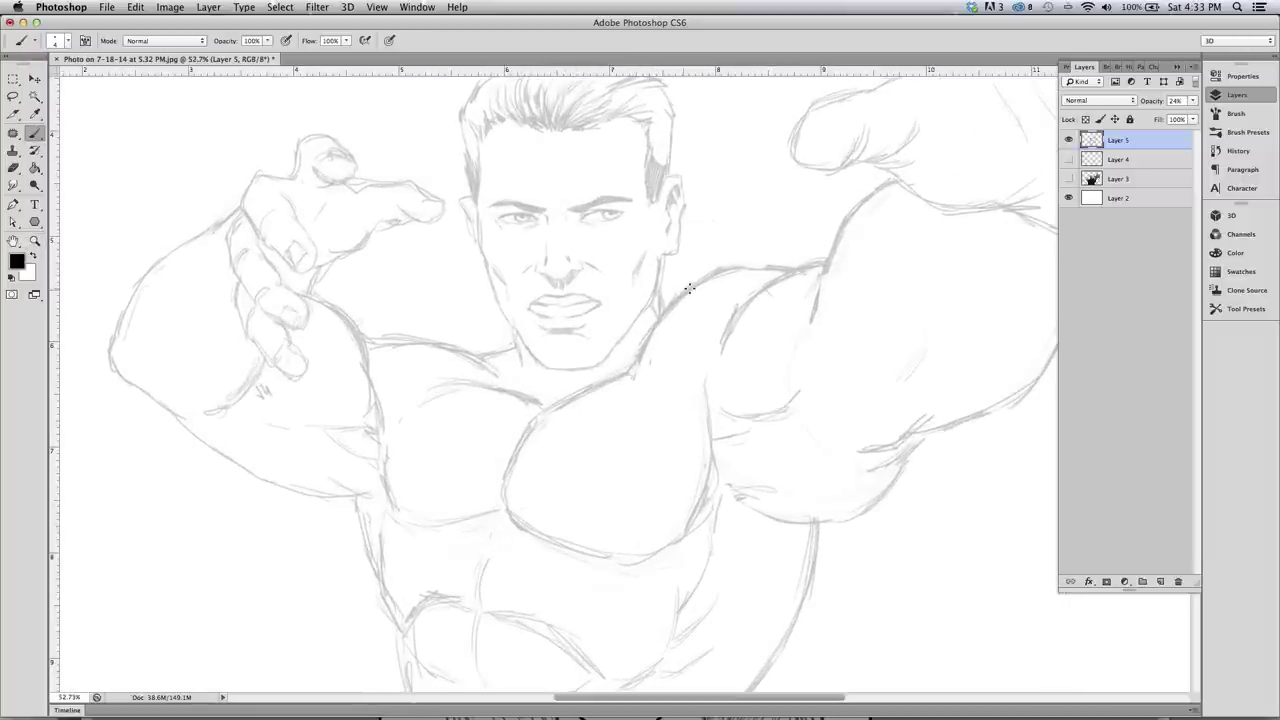
left_click(1068, 140)
left_click(1068, 140)
left_click(1160, 582)
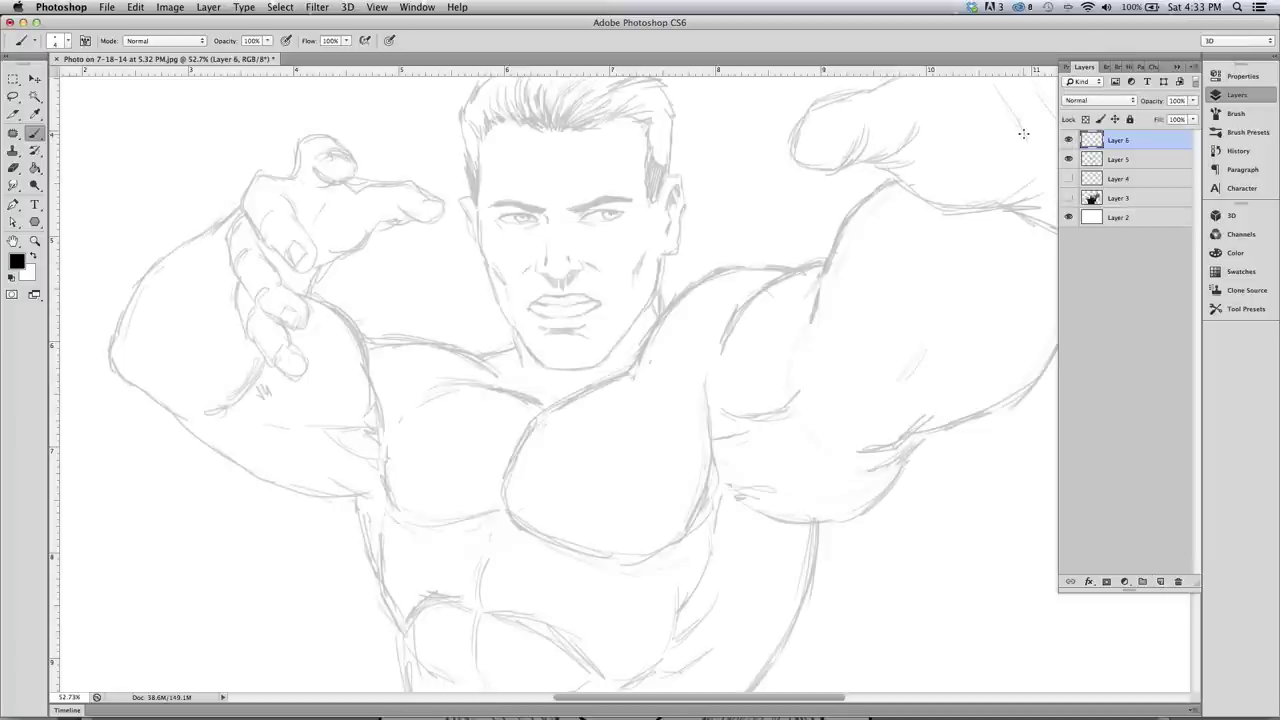
Ink the full outline of the chest muscle beside the outstretched arm and add a thin inner contour along its lower edge
mouse_move(777, 304)
left_mouse_down()
mouse_move(748, 349)
mouse_move(657, 327)
mouse_move(609, 391)
mouse_move(512, 444)
mouse_move(502, 500)
mouse_move(556, 536)
mouse_move(514, 524)
mouse_move(640, 555)
left_mouse_up()
key("super+z")
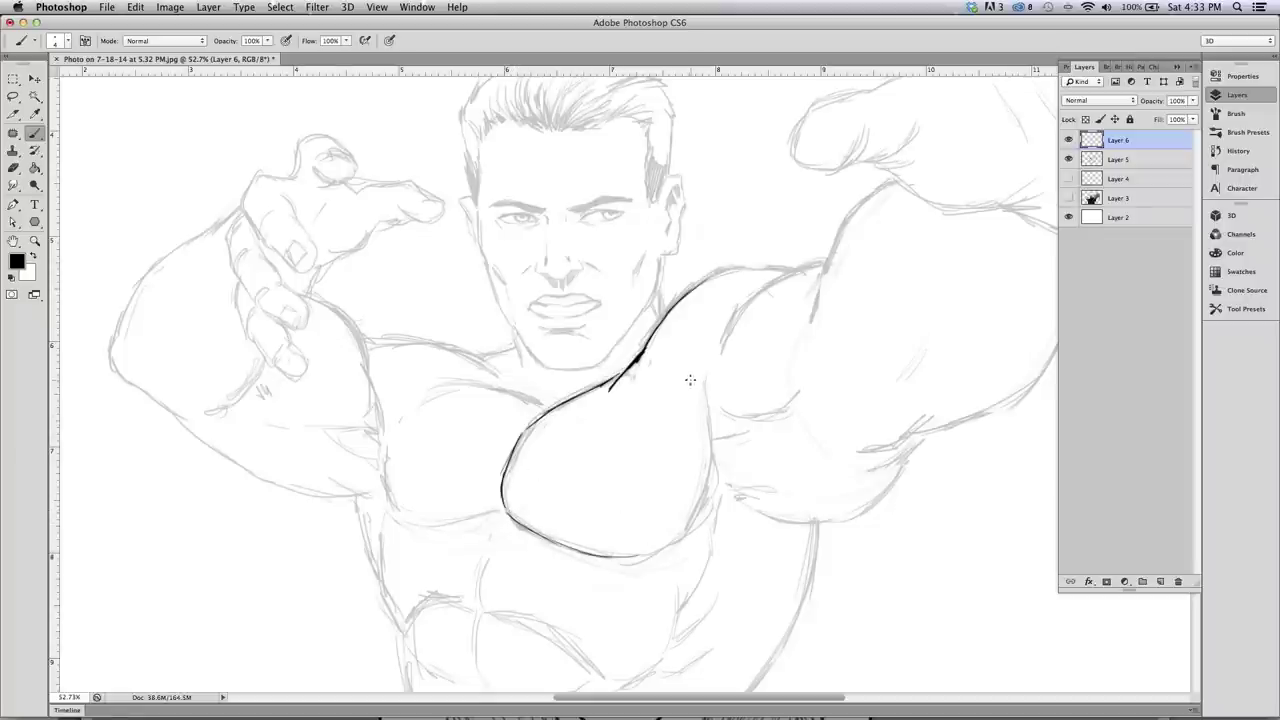
mouse_move(640, 556)
left_mouse_down()
mouse_move(702, 484)
mouse_move(682, 528)
mouse_move(707, 427)
mouse_move(705, 468)
mouse_move(693, 506)
mouse_move(713, 358)
mouse_move(694, 510)
left_mouse_up()
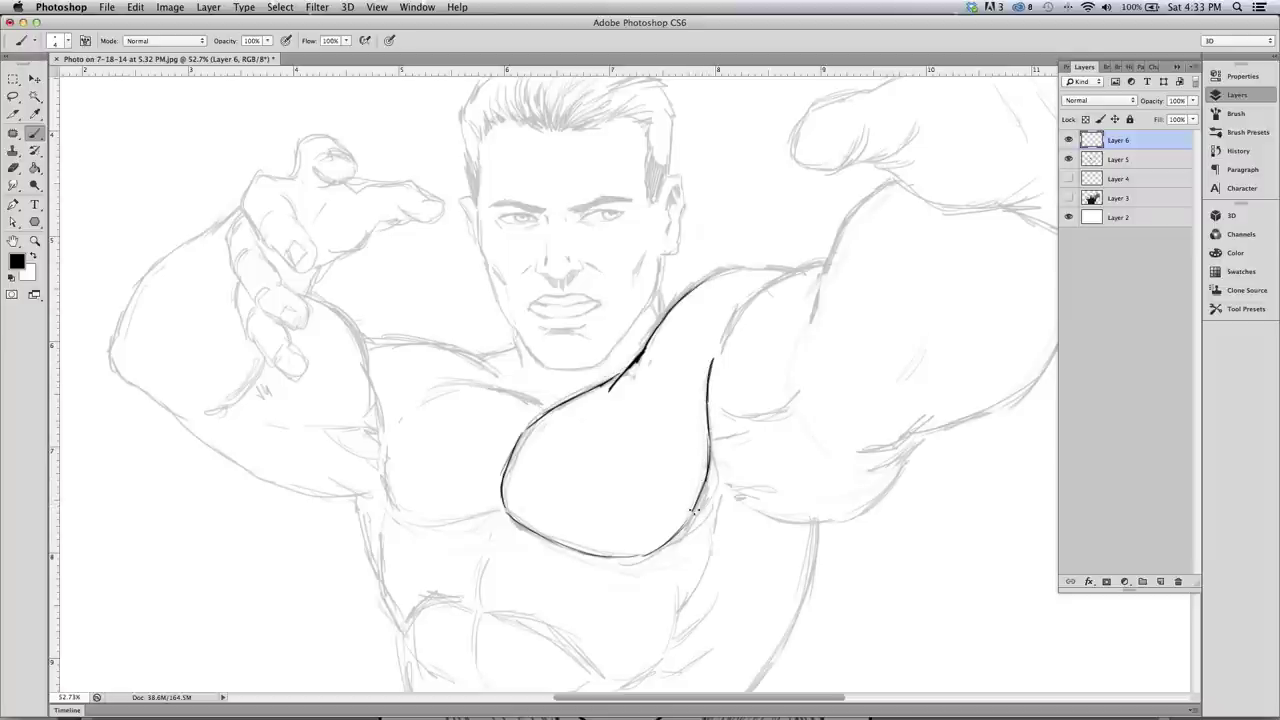
left_click_drag(508, 468, 520, 411)
mouse_move(531, 517)
left_mouse_down()
mouse_move(640, 521)
mouse_move(565, 524)
mouse_move(613, 528)
mouse_move(600, 533)
mouse_move(668, 508)
left_mouse_up()
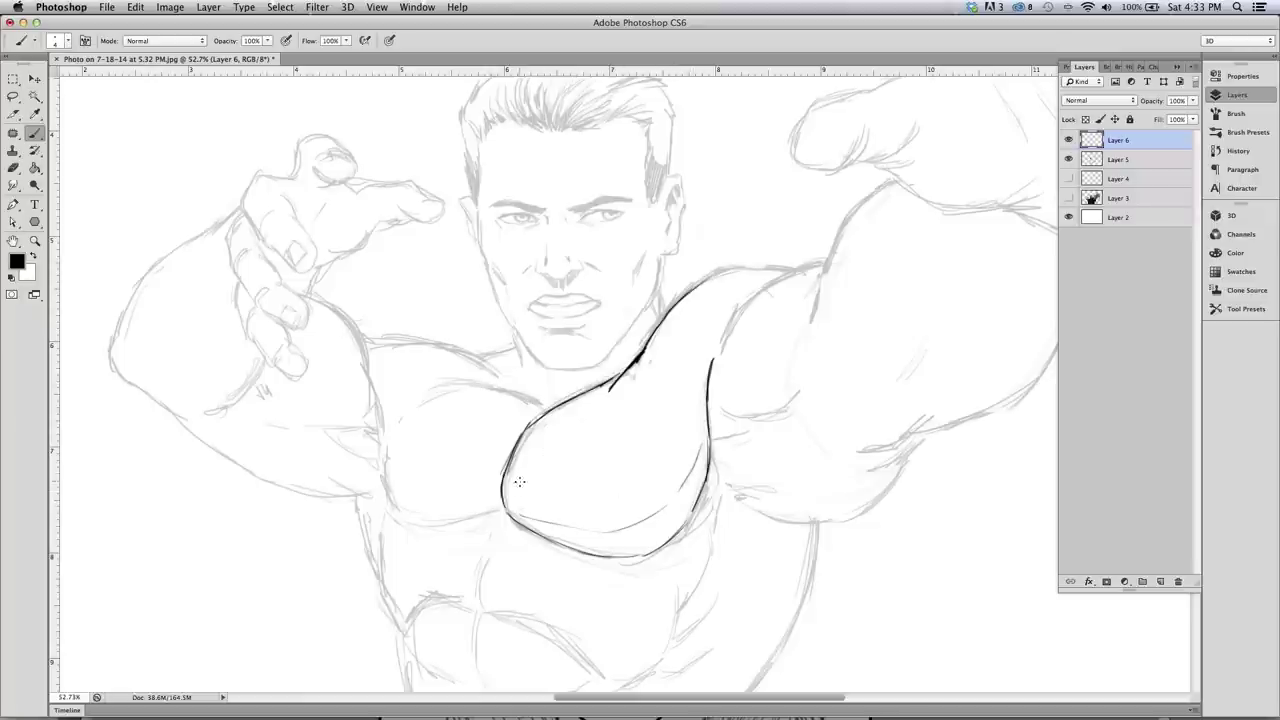
left_click_drag(505, 503, 668, 404)
left_click_drag(633, 413, 556, 536)
left_click_drag(616, 506, 618, 532)
left_click_drag(665, 392, 618, 512)
mouse_move(669, 550)
left_mouse_down()
mouse_move(686, 378)
mouse_move(676, 430)
mouse_move(634, 412)
left_mouse_up()
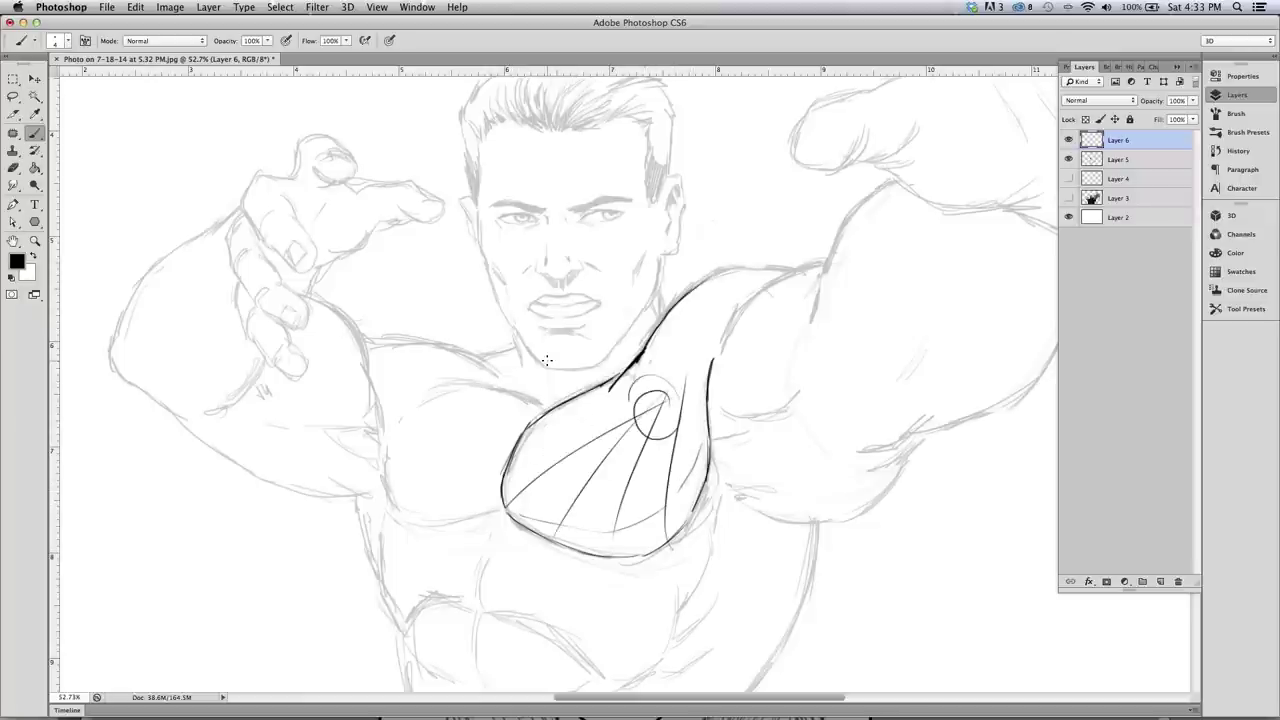
key("super+alt+z")
key("super+alt+z")
key("super+alt+z")
key("super+alt+z")
key("super+alt+z")
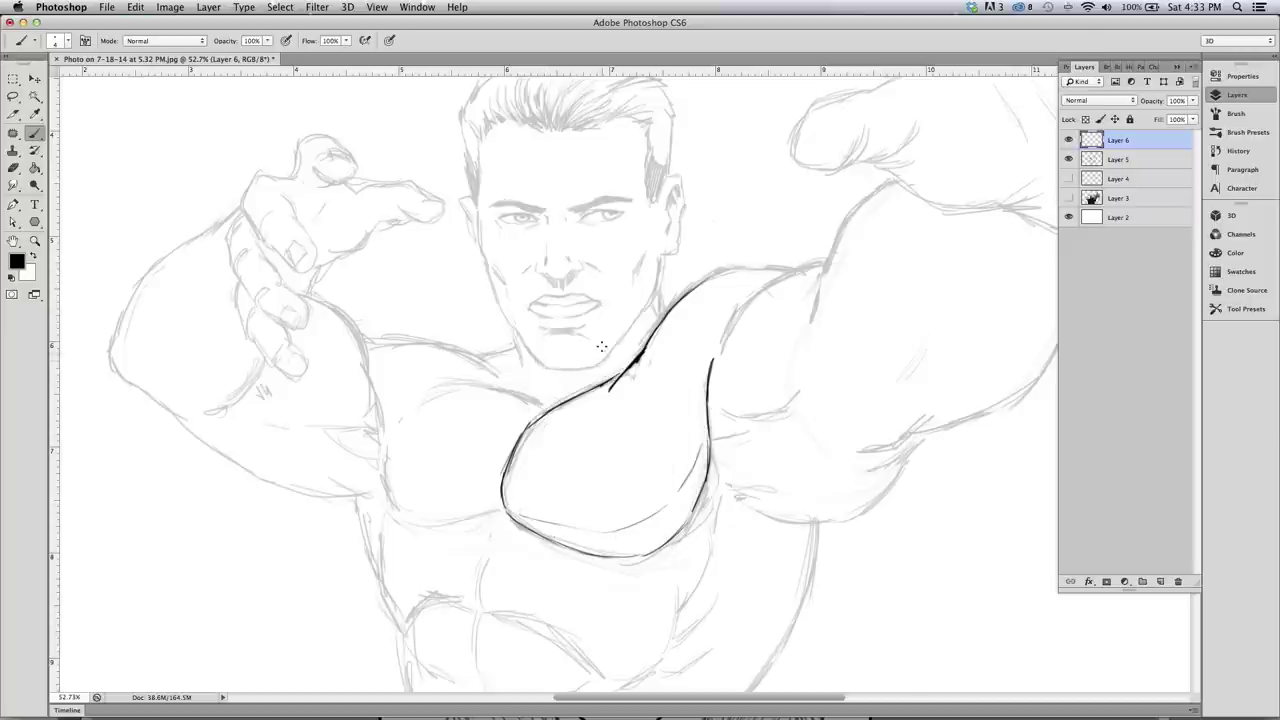
Ink the rounded shoulder muscle's upper curve and thicken the line running from the neck over to it
left_click_drag(722, 330, 766, 280)
key("super+alt+z")
key("super+alt+z")
mouse_move(788, 264)
left_mouse_down()
mouse_move(742, 297)
mouse_move(721, 352)
mouse_move(797, 260)
mouse_move(815, 258)
left_mouse_up()
left_click_drag(783, 265, 821, 258)
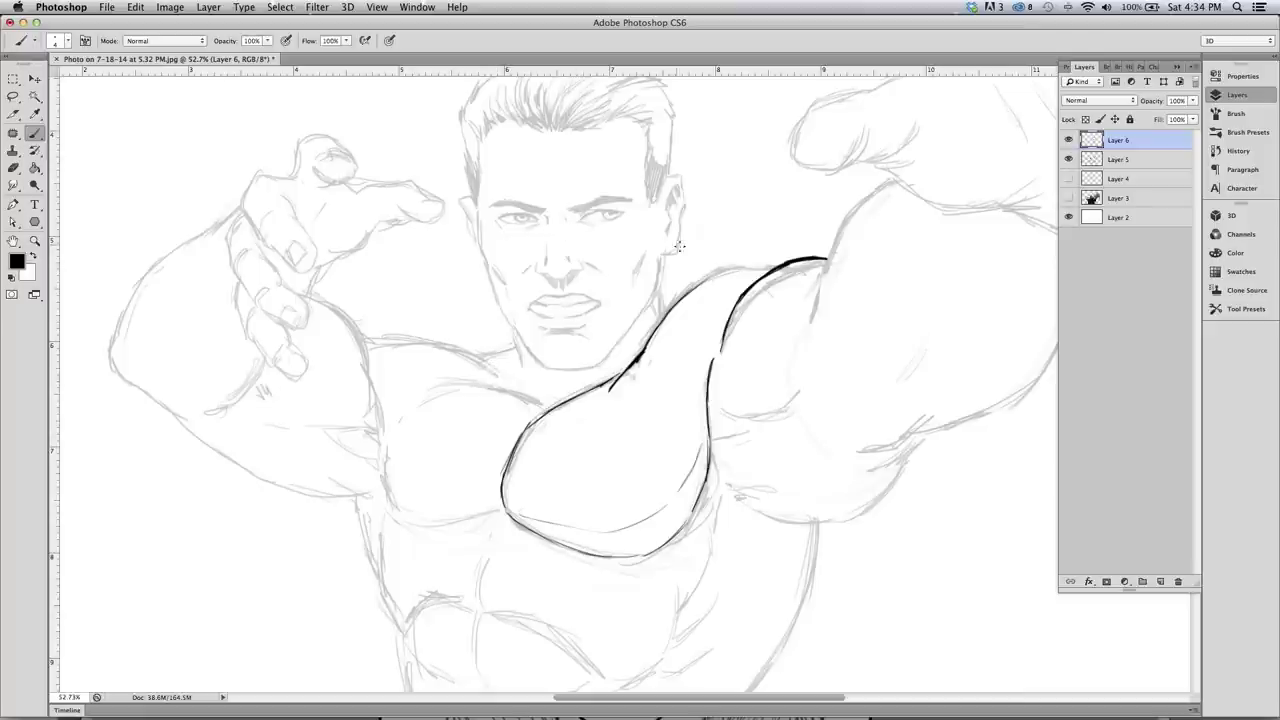
mouse_move(690, 292)
left_mouse_down()
mouse_move(718, 272)
mouse_move(775, 267)
mouse_move(692, 290)
left_mouse_up()
left_click_drag(642, 358, 698, 300)
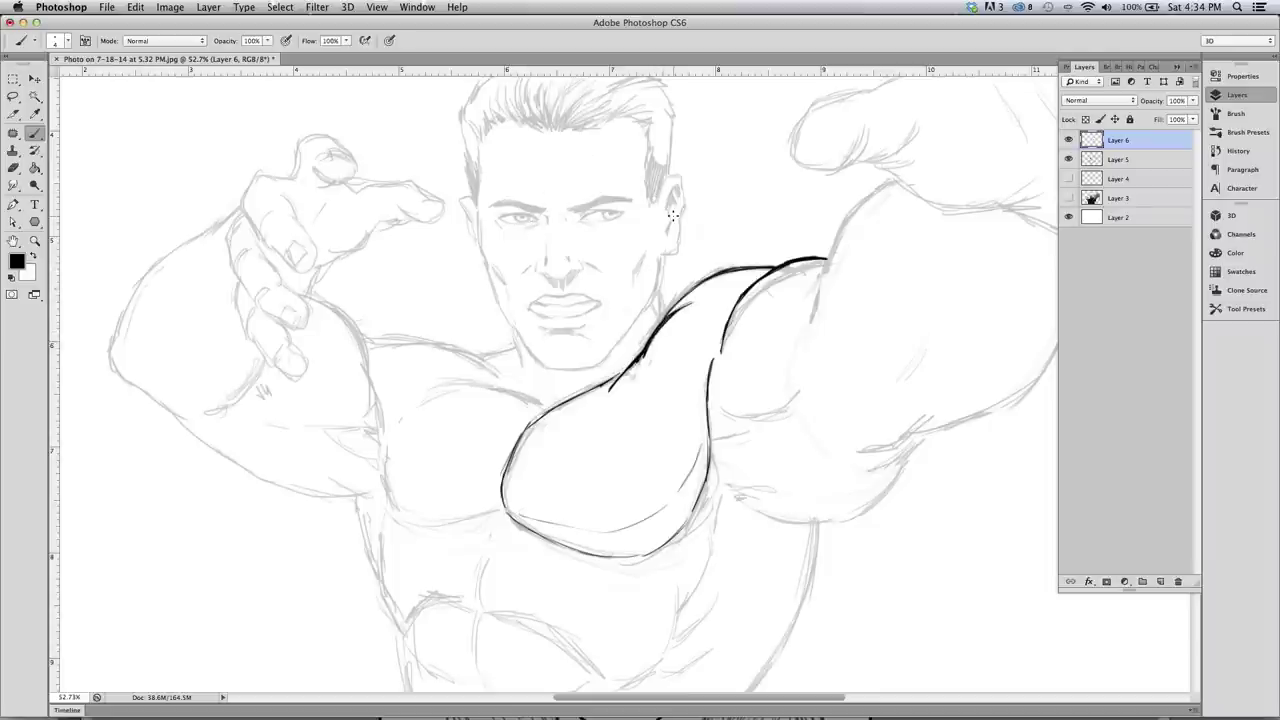
Ink the dark armpit creases beneath the shoulder muscle and the underside contour of the outstretched upper arm
mouse_move(801, 380)
left_mouse_down()
mouse_move(756, 409)
mouse_move(710, 405)
mouse_move(772, 420)
mouse_move(800, 385)
left_mouse_up()
mouse_move(733, 407)
left_mouse_down()
mouse_move(770, 420)
mouse_move(800, 386)
mouse_move(730, 412)
mouse_move(784, 402)
mouse_move(803, 379)
left_mouse_up()
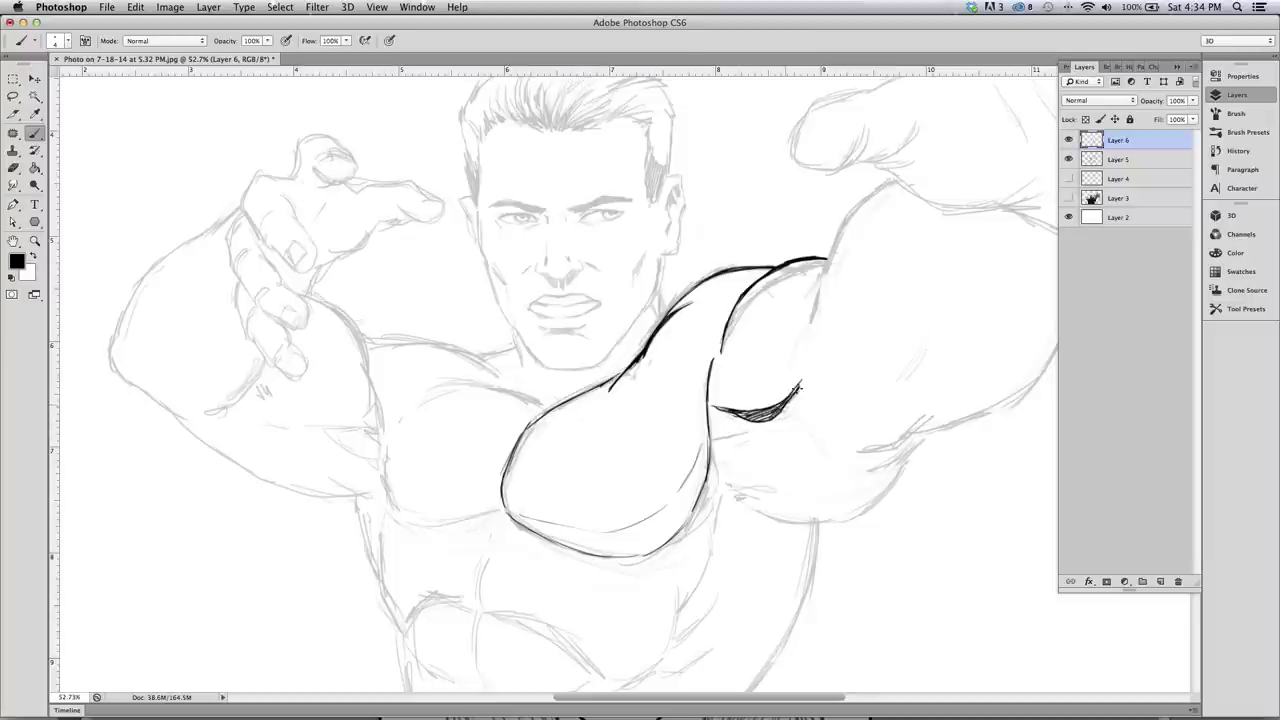
mouse_move(733, 404)
left_mouse_down()
mouse_move(706, 403)
mouse_move(768, 408)
mouse_move(733, 409)
left_mouse_up()
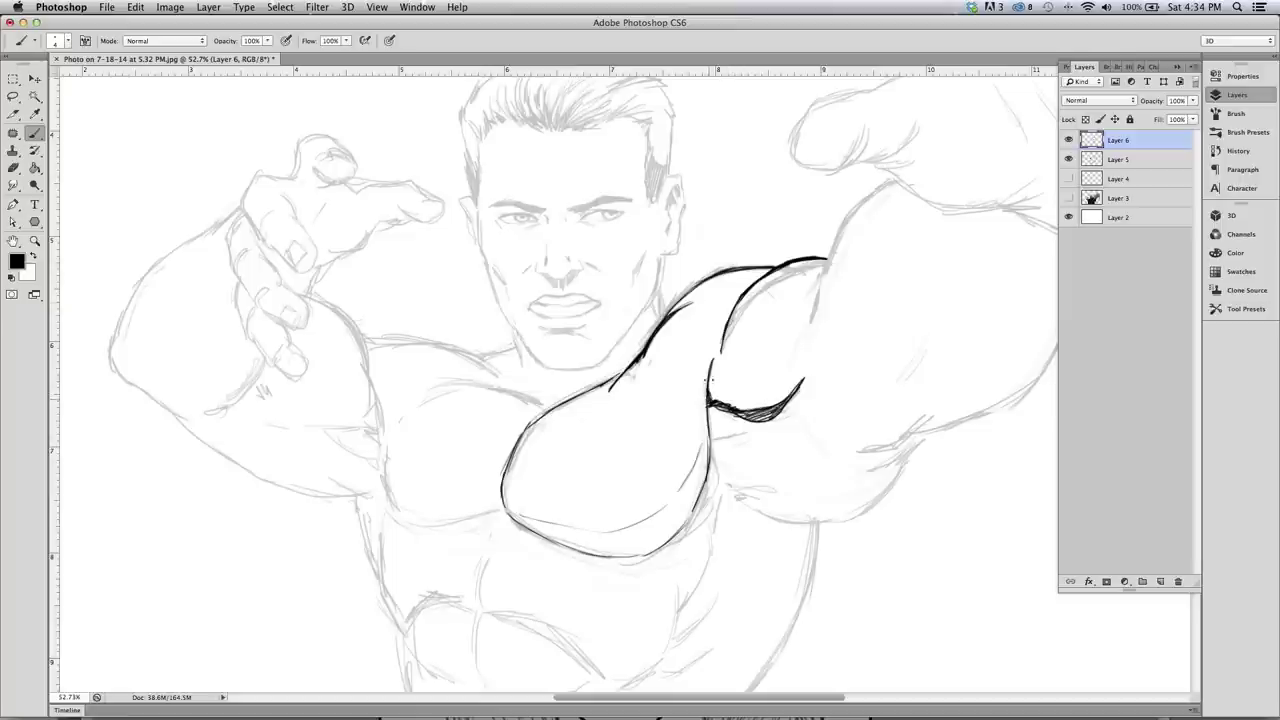
left_click_drag(760, 421, 713, 449)
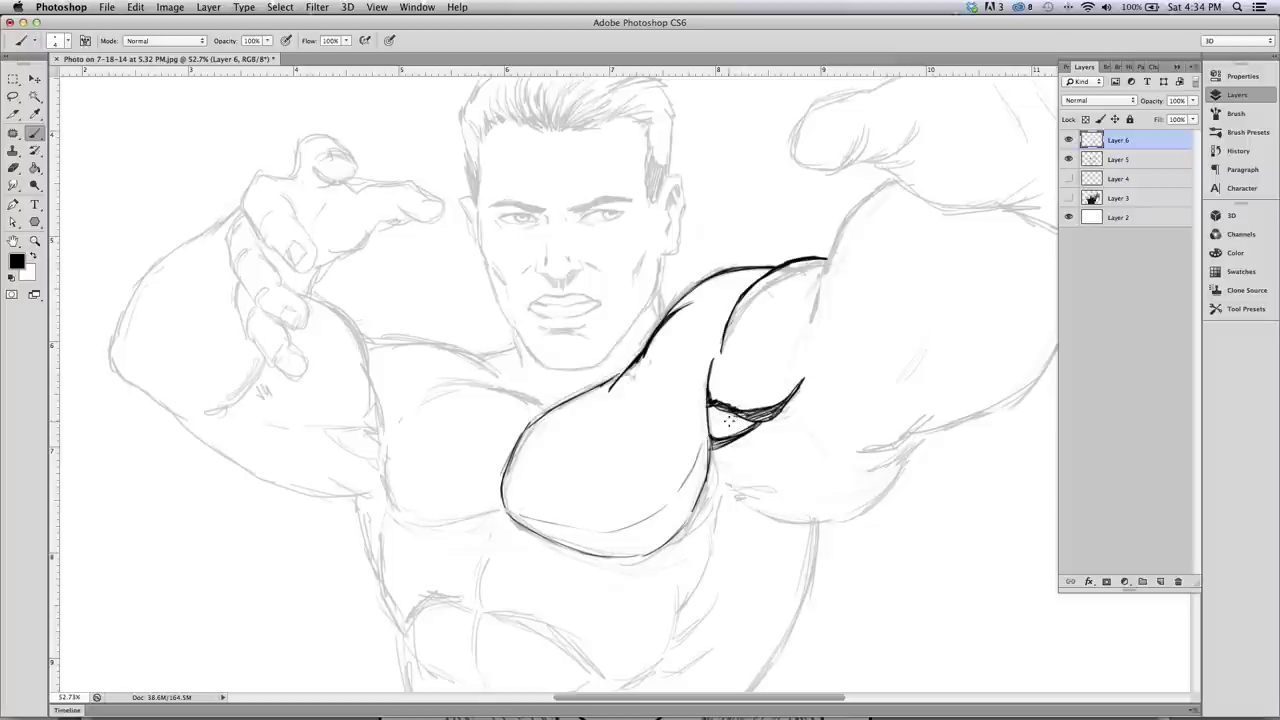
mouse_move(718, 479)
left_mouse_down()
mouse_move(800, 493)
mouse_move(744, 493)
mouse_move(777, 498)
mouse_move(754, 481)
mouse_move(768, 482)
mouse_move(736, 494)
mouse_move(794, 492)
mouse_move(756, 499)
mouse_move(803, 488)
mouse_move(786, 520)
mouse_move(748, 501)
mouse_move(856, 529)
mouse_move(794, 521)
mouse_move(877, 503)
mouse_move(869, 510)
mouse_move(917, 441)
left_mouse_up()
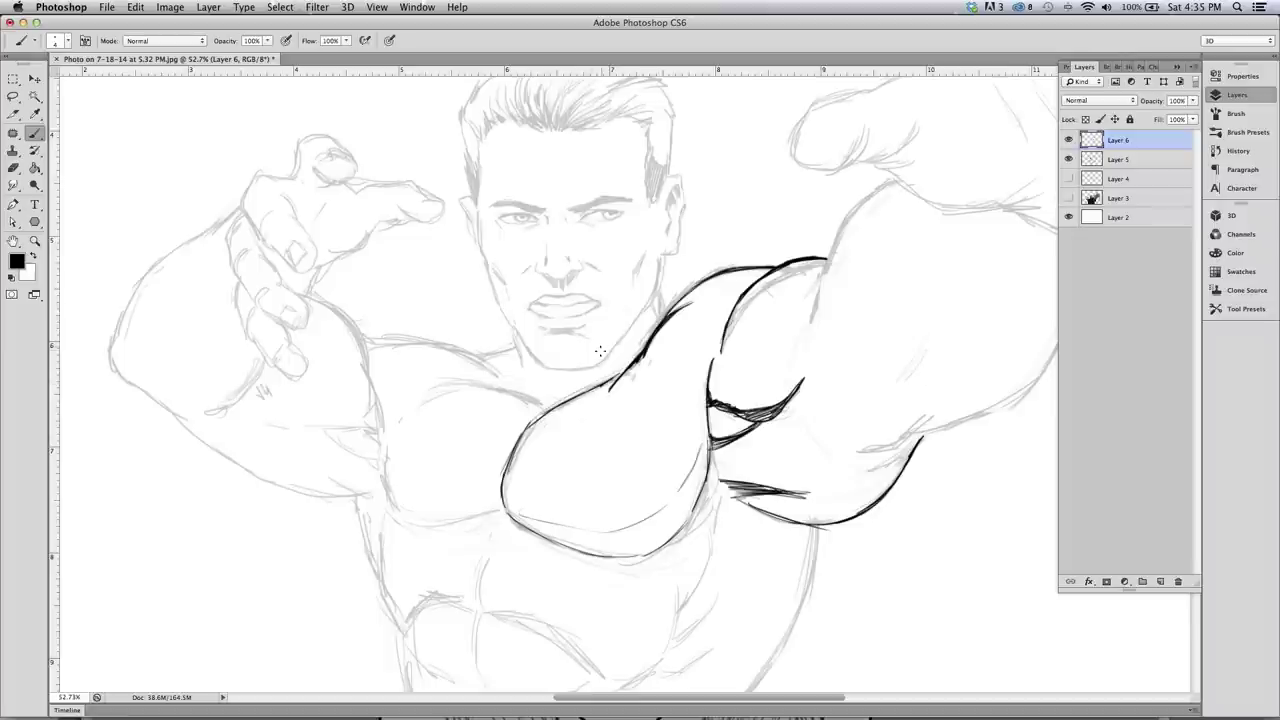
Ink the outstretched forearm's upper and lower contours up to the wrist, plus its inner muscle crease and the elbow fold
scroll(580, 352, "right", 5)
mouse_move(782, 192)
left_mouse_down()
mouse_move(722, 246)
mouse_move(705, 334)
left_mouse_up()
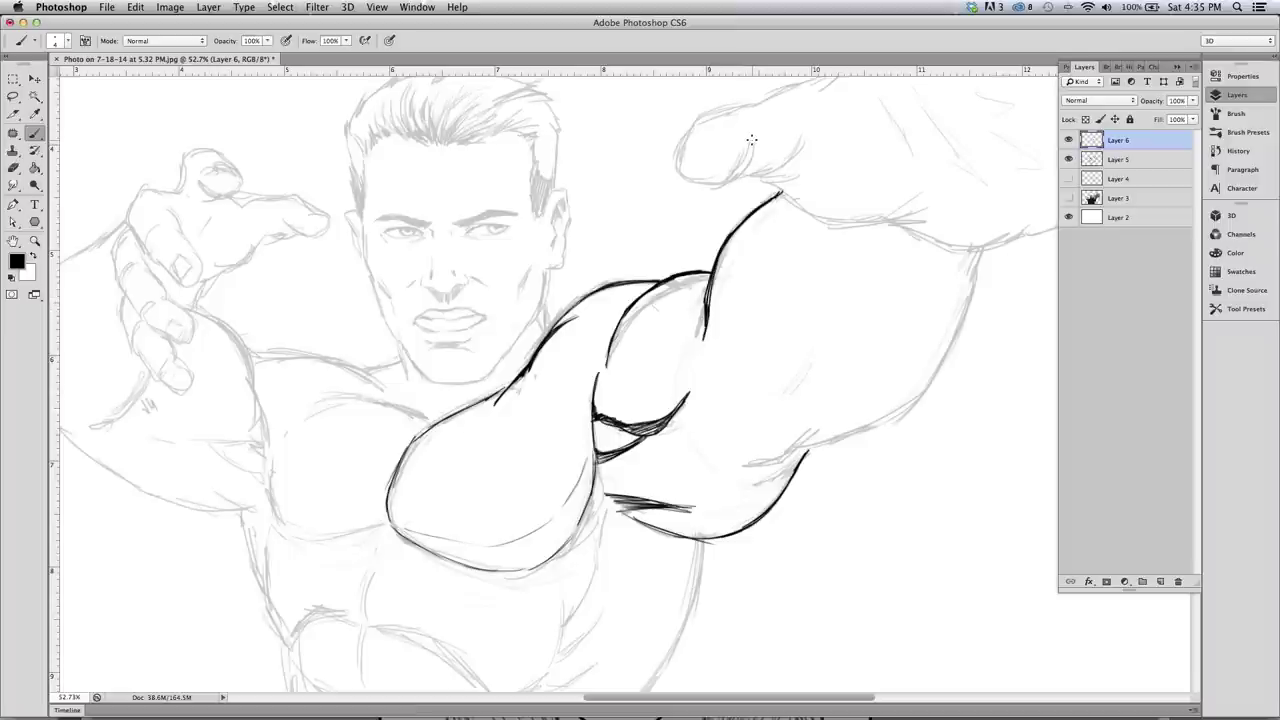
mouse_move(820, 317)
left_mouse_down()
mouse_move(814, 348)
mouse_move(778, 380)
mouse_move(816, 344)
mouse_move(802, 362)
left_mouse_up()
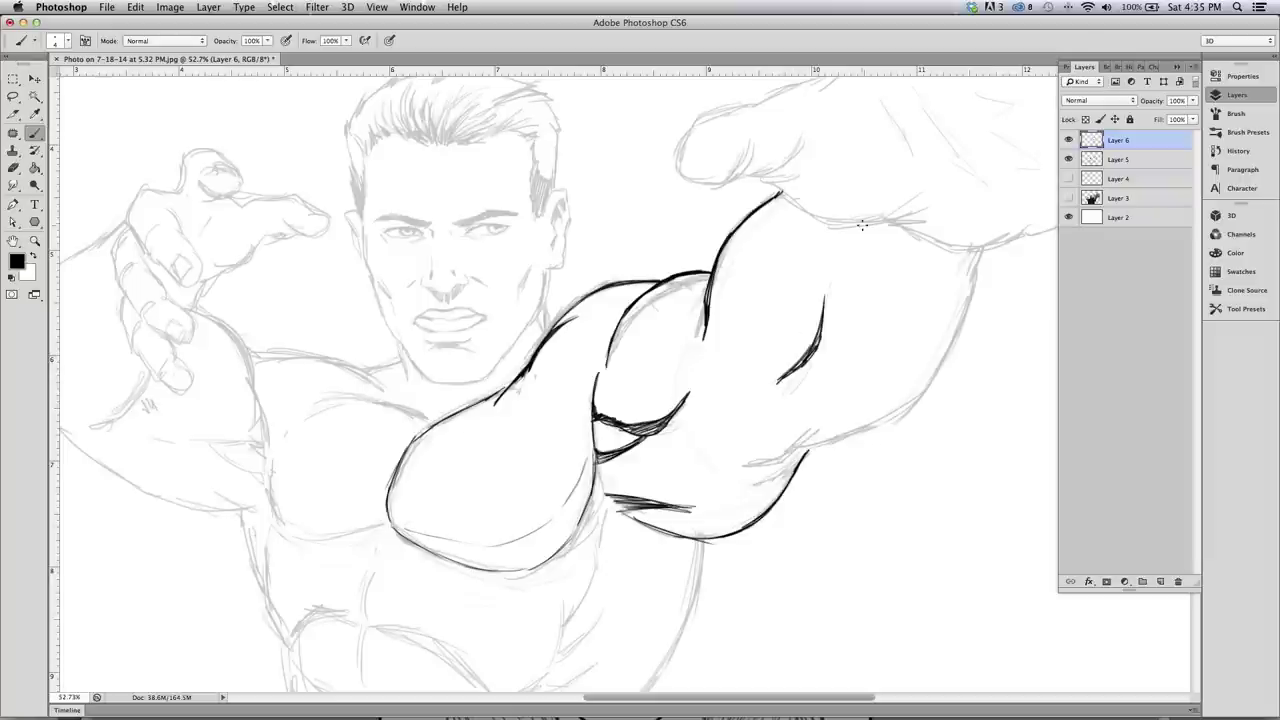
mouse_move(812, 428)
left_mouse_down()
mouse_move(783, 462)
mouse_move(751, 467)
mouse_move(821, 423)
left_mouse_up()
mouse_move(716, 490)
left_mouse_down()
mouse_move(731, 458)
mouse_move(728, 480)
left_mouse_up()
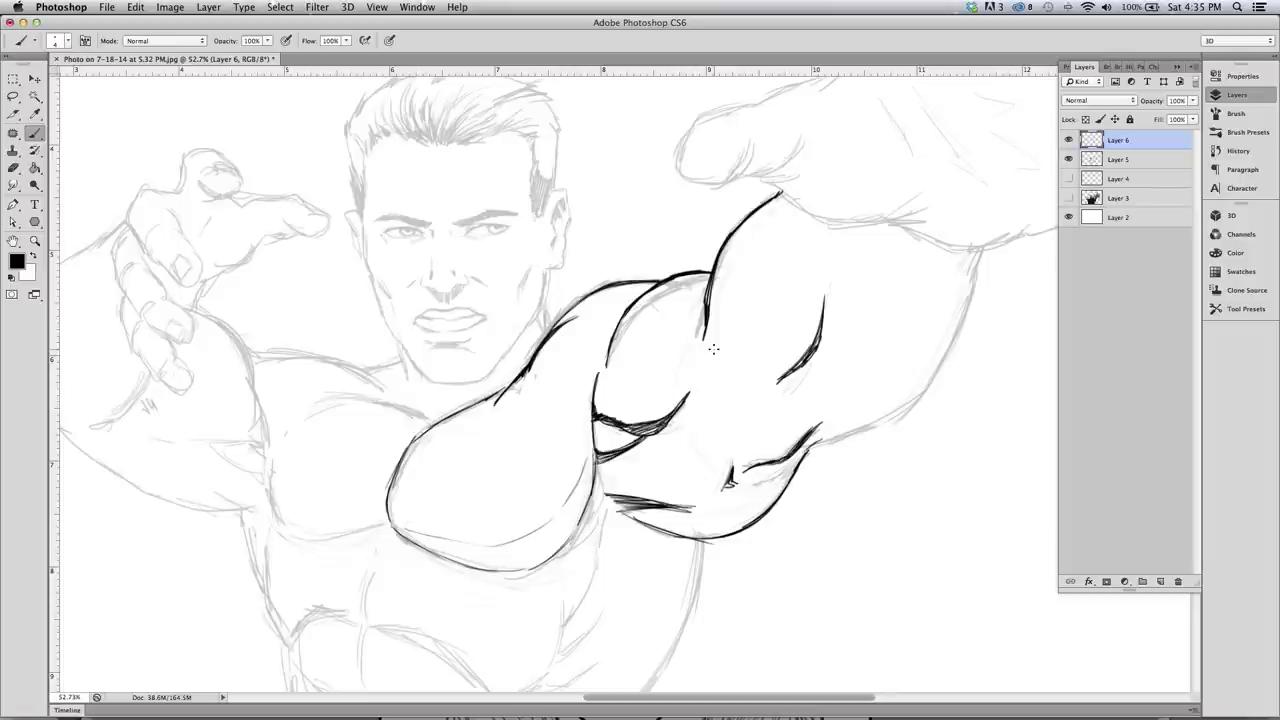
mouse_move(825, 437)
left_mouse_down()
mouse_move(799, 463)
mouse_move(838, 430)
left_mouse_up()
mouse_move(828, 436)
left_mouse_down()
mouse_move(900, 410)
mouse_move(950, 350)
mouse_move(980, 244)
mouse_move(926, 385)
left_mouse_up()
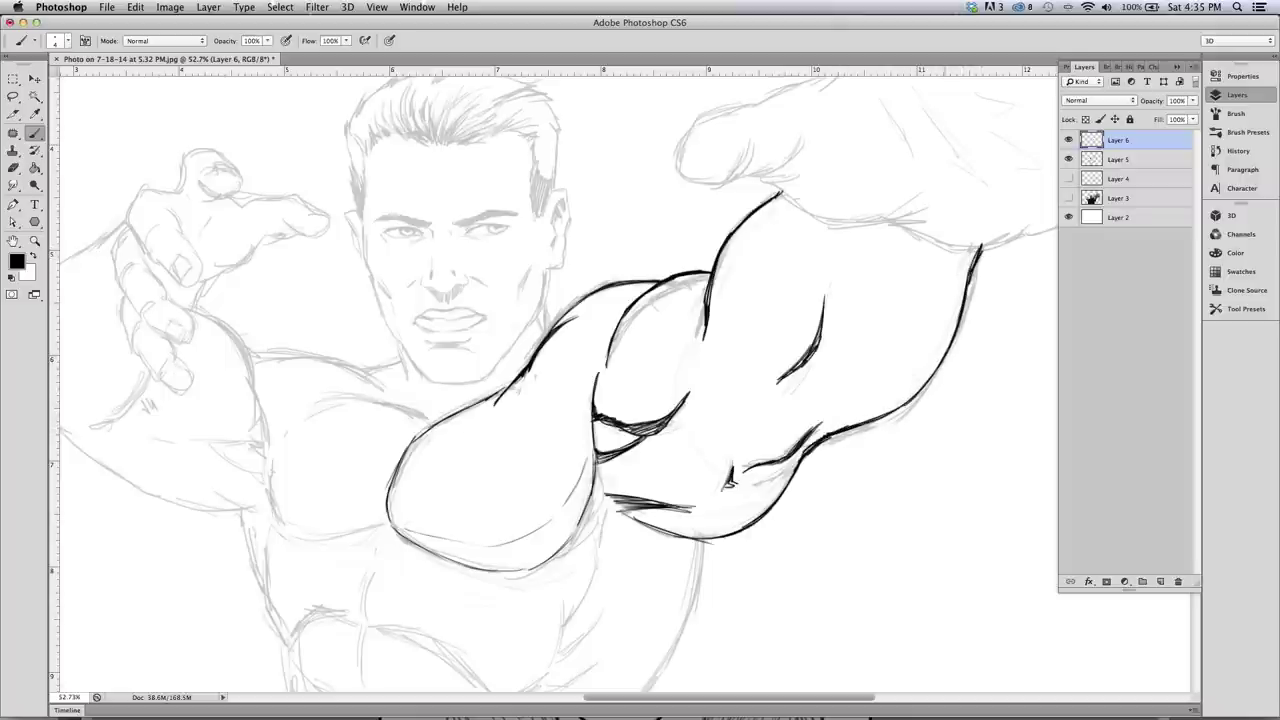
Add a forked line to the forearm's muscle crease, darken the elbow fold, and extend the chest muscle's line below the armpit
left_click_drag(846, 320, 818, 348)
left_click_drag(866, 280, 824, 346)
left_click_drag(854, 306, 812, 346)
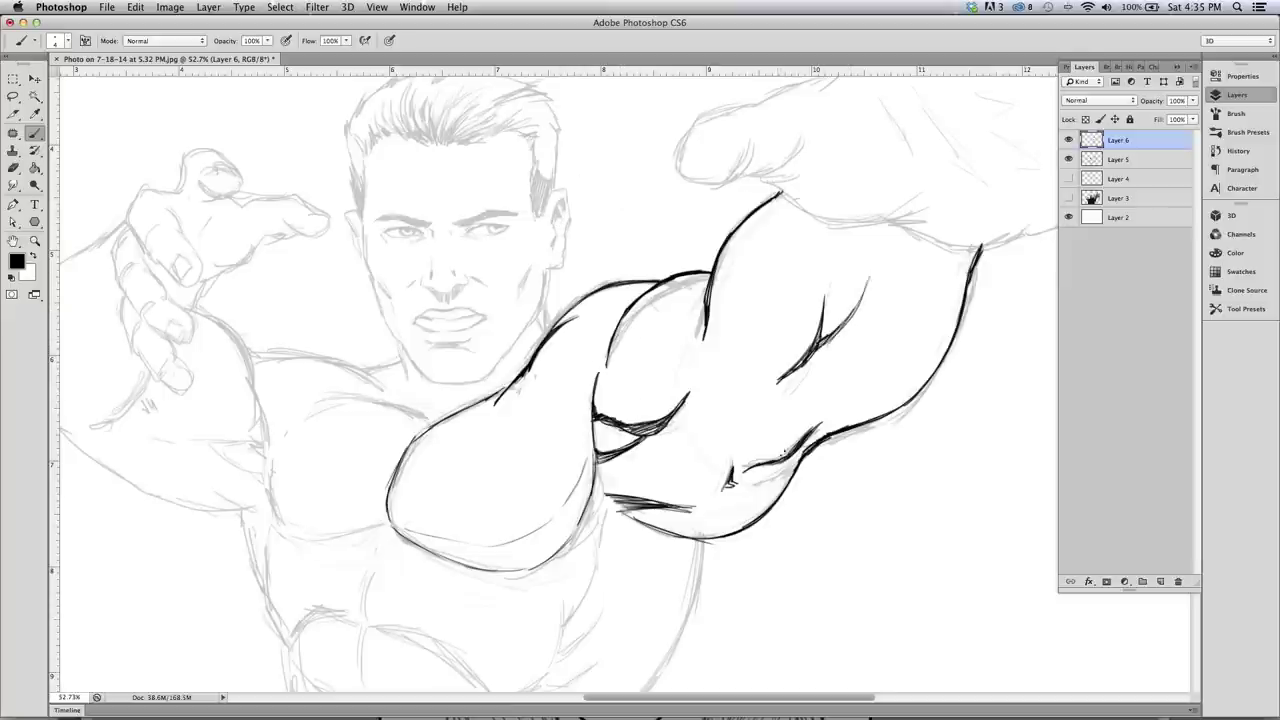
left_click_drag(806, 442, 789, 474)
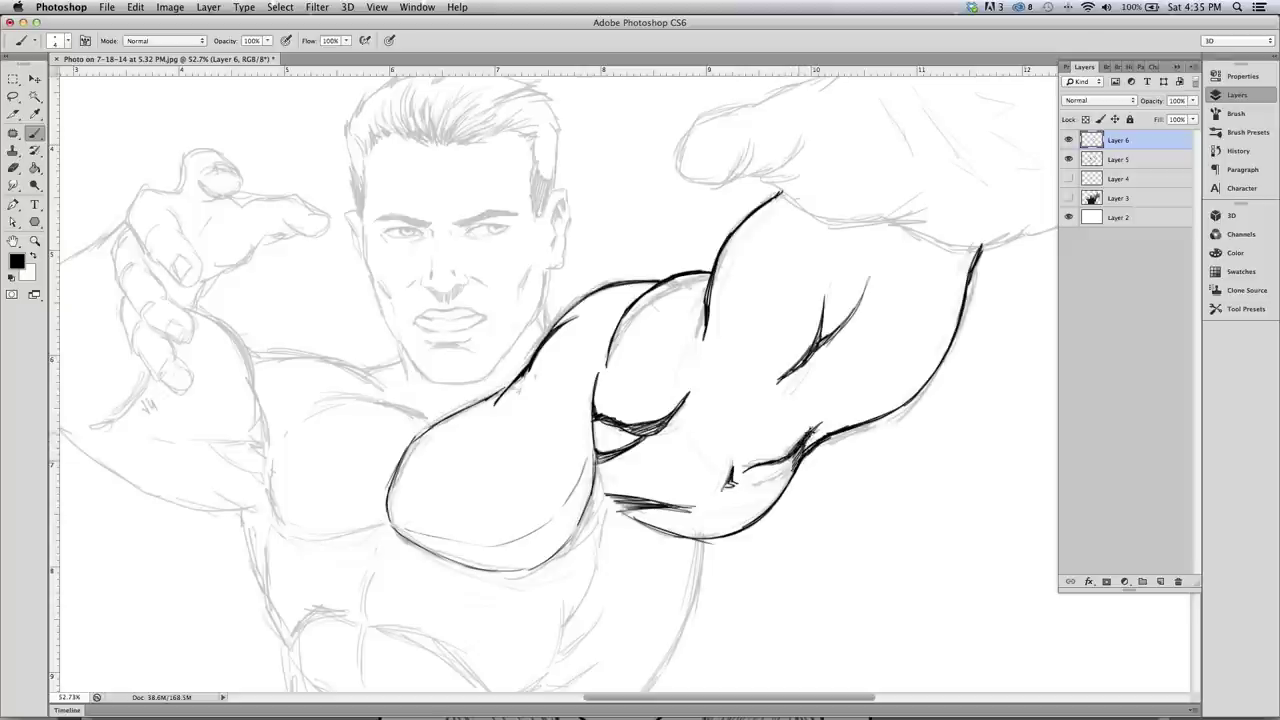
mouse_move(814, 430)
left_mouse_down()
mouse_move(804, 449)
mouse_move(820, 425)
left_mouse_up()
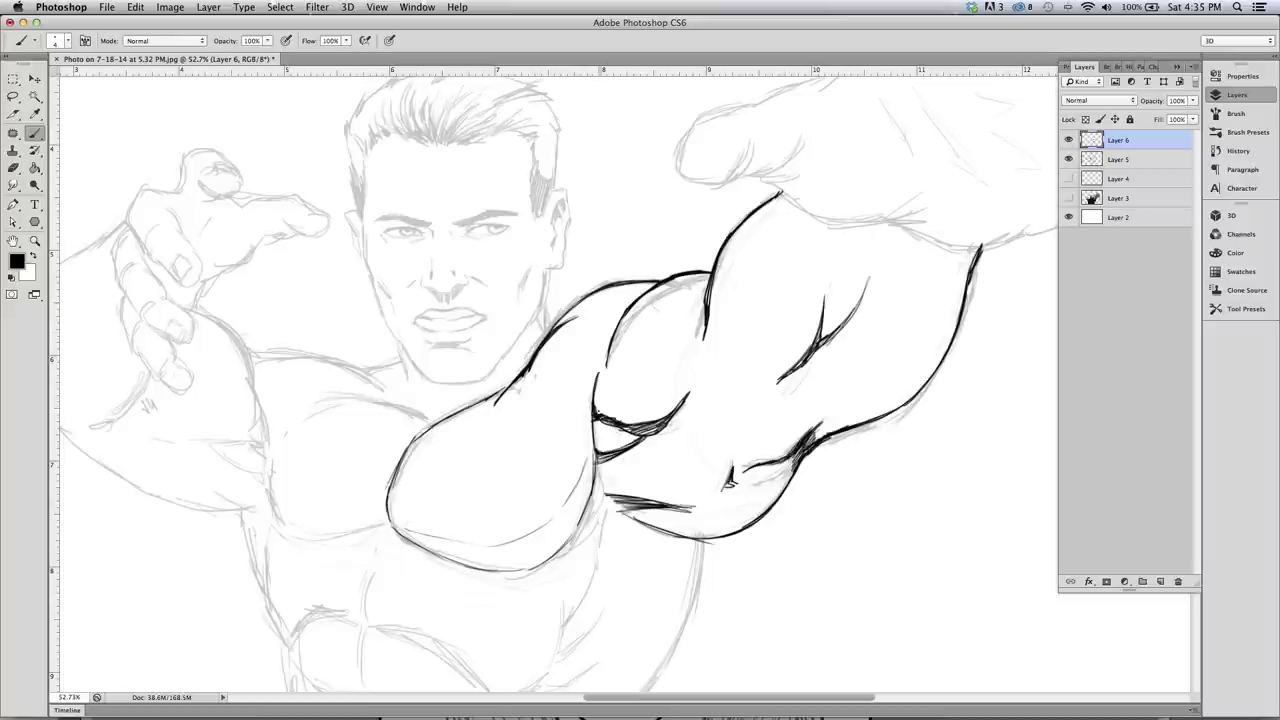
left_click_drag(594, 474, 602, 504)
Ink the rib-cage arch above the abdomen and the short curved rib muscle strokes on the side below the outstretched arm
scroll(490, 415, "down", 5)
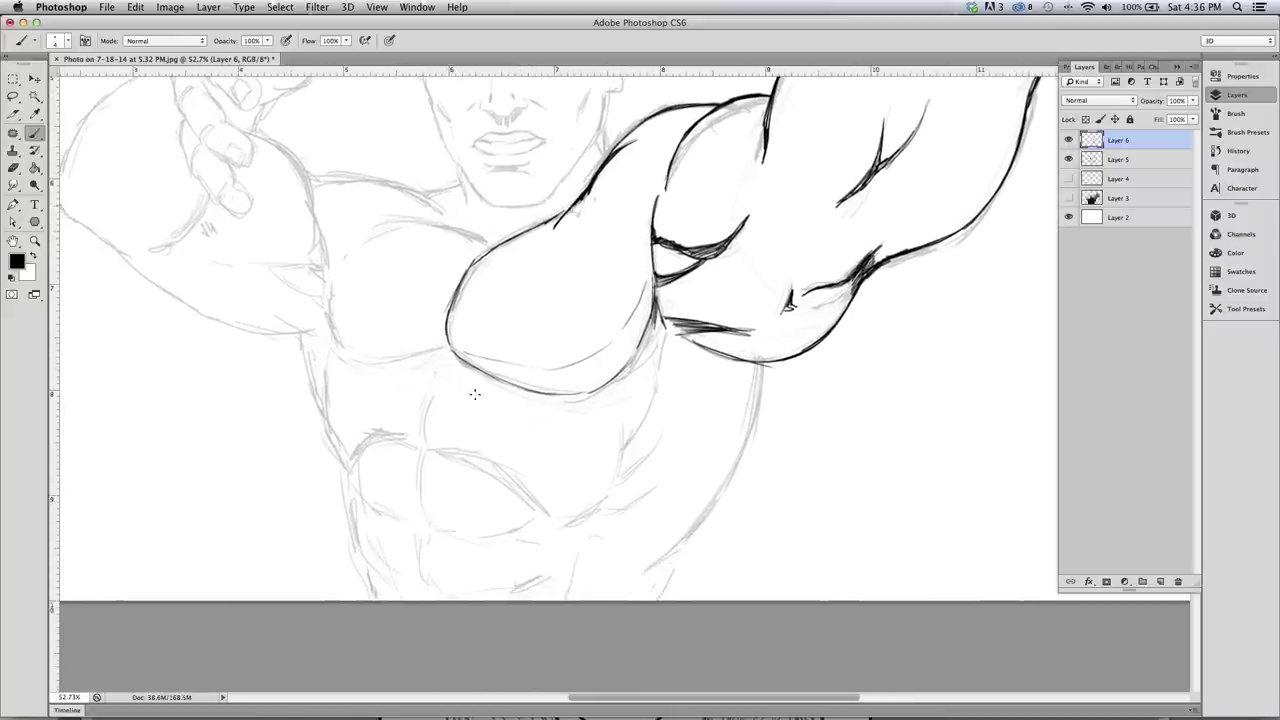
mouse_move(378, 430)
left_mouse_down()
mouse_move(463, 441)
mouse_move(442, 441)
mouse_move(468, 445)
mouse_move(566, 521)
mouse_move(602, 500)
mouse_move(623, 404)
mouse_move(654, 396)
left_mouse_up()
left_click_drag(616, 480, 656, 444)
mouse_move(598, 514)
left_mouse_down()
mouse_move(648, 488)
mouse_move(624, 508)
left_mouse_up()
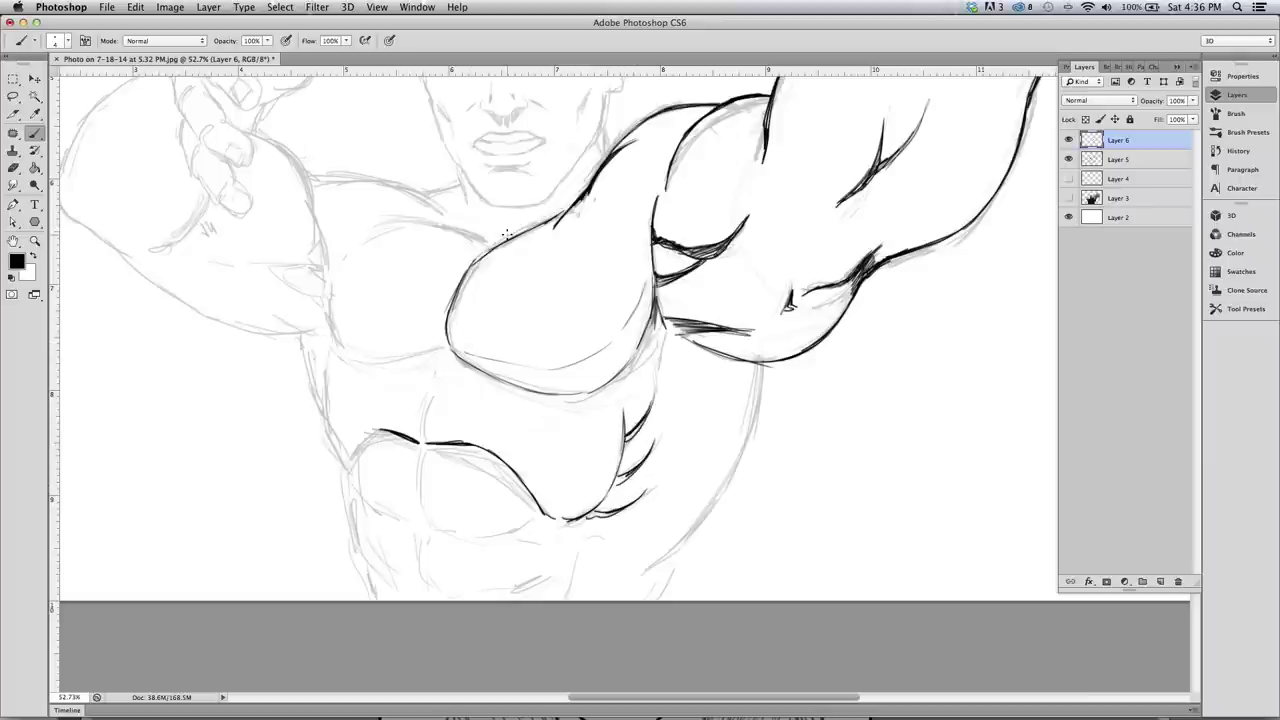
Ink the outer back-muscle contour from beneath the outstretched arm down to the waist
mouse_move(768, 364)
left_mouse_down()
mouse_move(753, 457)
mouse_move(736, 481)
mouse_move(757, 414)
mouse_move(712, 524)
left_mouse_up()
left_click_drag(740, 482, 668, 554)
mouse_move(724, 506)
left_mouse_down()
mouse_move(655, 573)
mouse_move(652, 600)
left_mouse_up()
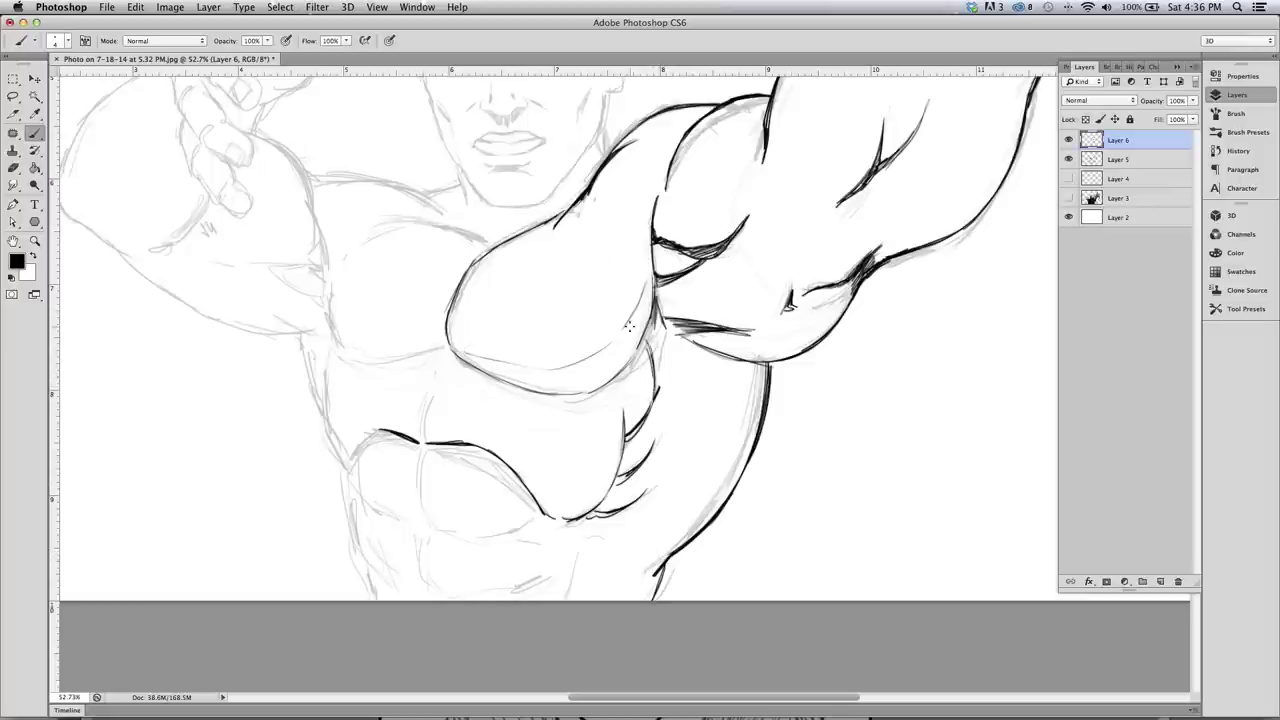
Draw a curved cast-shadow edge across the side beneath the outstretched arm and fill the area above it with hatching
left_click_drag(659, 390, 751, 453)
mouse_move(650, 337)
left_mouse_down()
mouse_move(654, 388)
mouse_move(662, 322)
mouse_move(665, 384)
mouse_move(680, 340)
mouse_move(690, 392)
mouse_move(705, 352)
mouse_move(712, 400)
mouse_move(720, 360)
mouse_move(727, 397)
mouse_move(732, 365)
mouse_move(738, 418)
mouse_move(744, 366)
mouse_move(751, 432)
mouse_move(756, 370)
mouse_move(752, 446)
left_mouse_up()
mouse_move(650, 312)
left_mouse_down()
mouse_move(688, 350)
mouse_move(756, 370)
left_mouse_up()
mouse_move(672, 354)
left_mouse_down()
mouse_move(656, 386)
mouse_move(716, 416)
left_mouse_up()
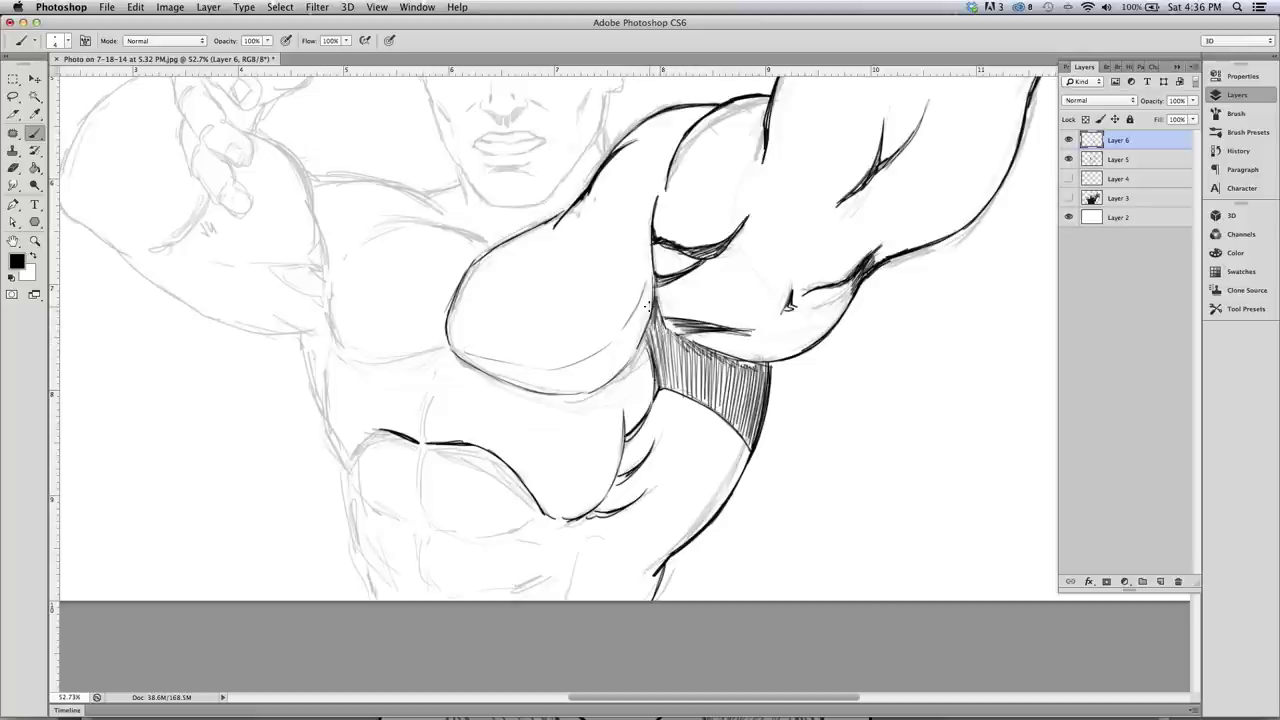
Thicken the rib muscle strokes below the outstretched arm and the lower edge of the chest muscle next to it
key("z")
left_click_drag(295, 297, 250, 298)
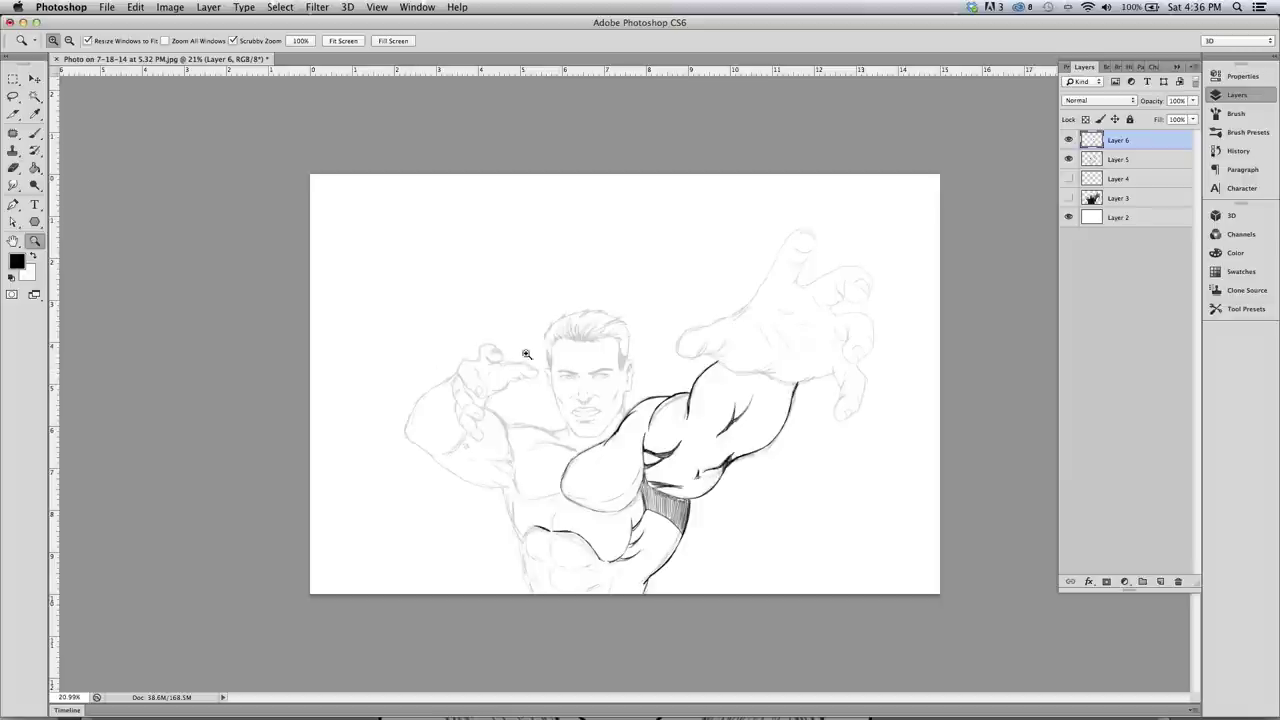
left_click_drag(590, 528, 608, 529)
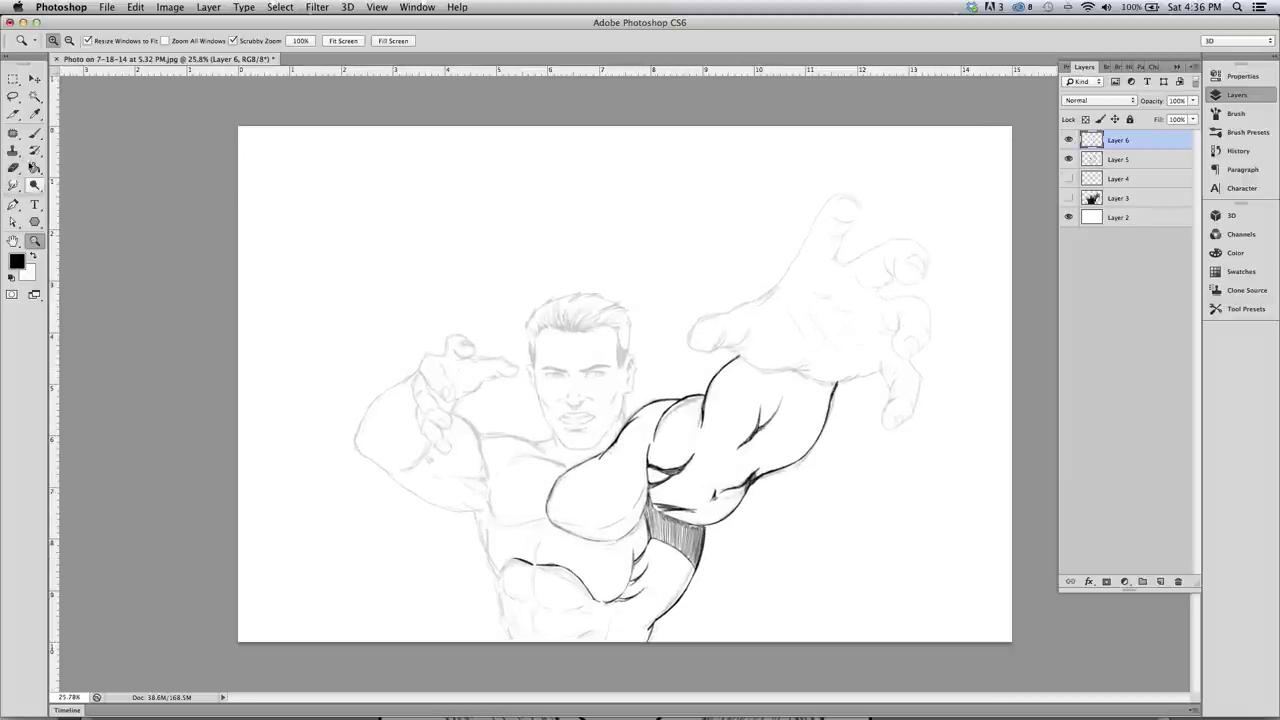
left_click(34, 133)
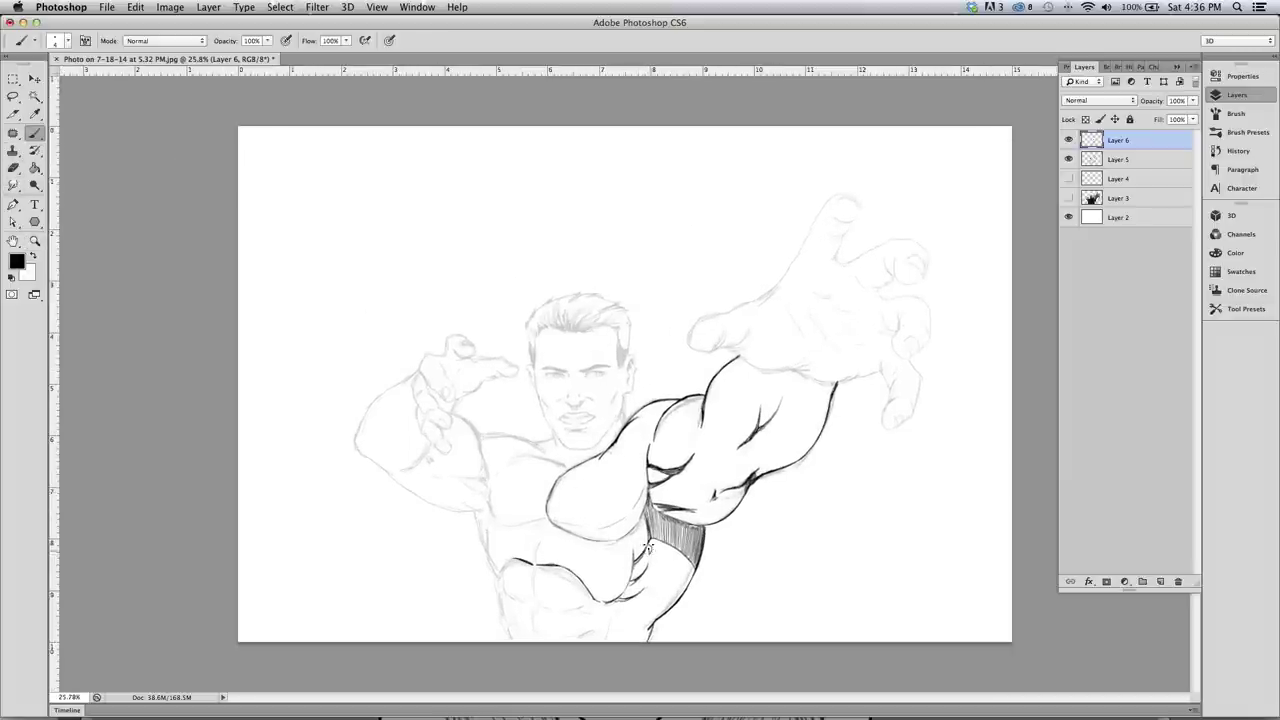
left_click_drag(646, 575, 645, 571)
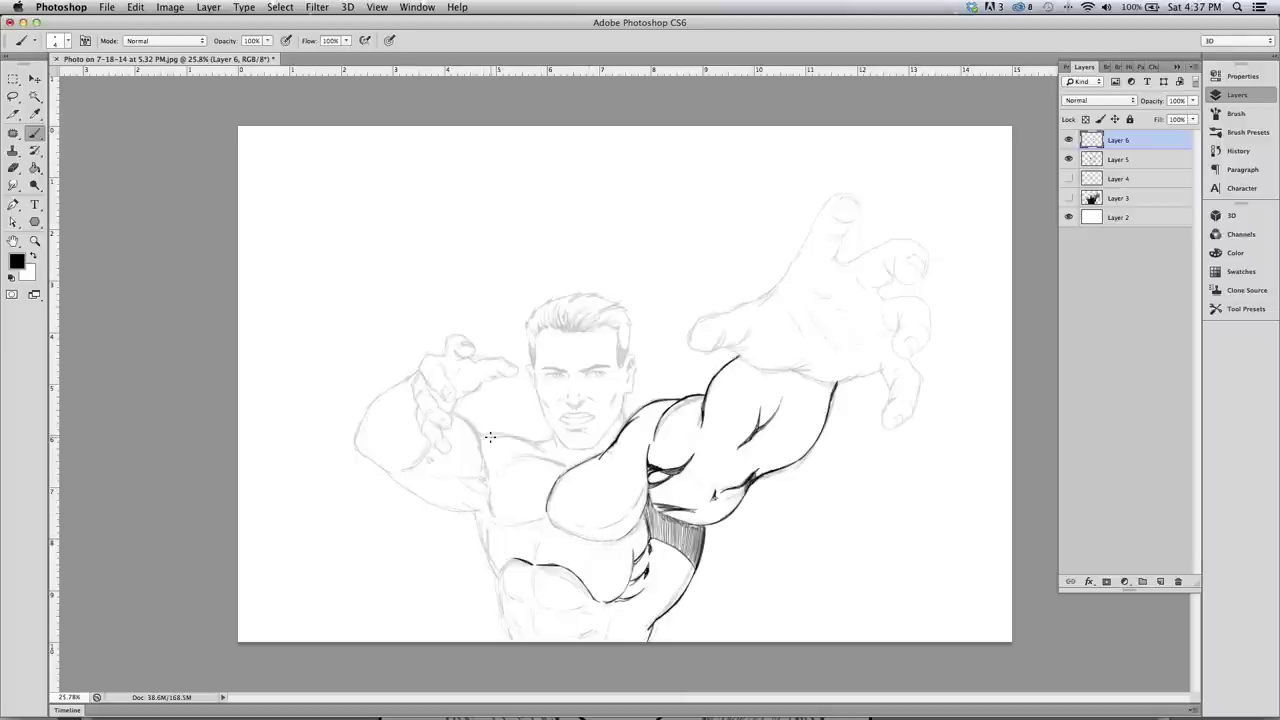
mouse_move(546, 513)
left_mouse_down()
mouse_move(608, 542)
mouse_move(581, 528)
mouse_move(611, 539)
mouse_move(634, 523)
left_mouse_up()
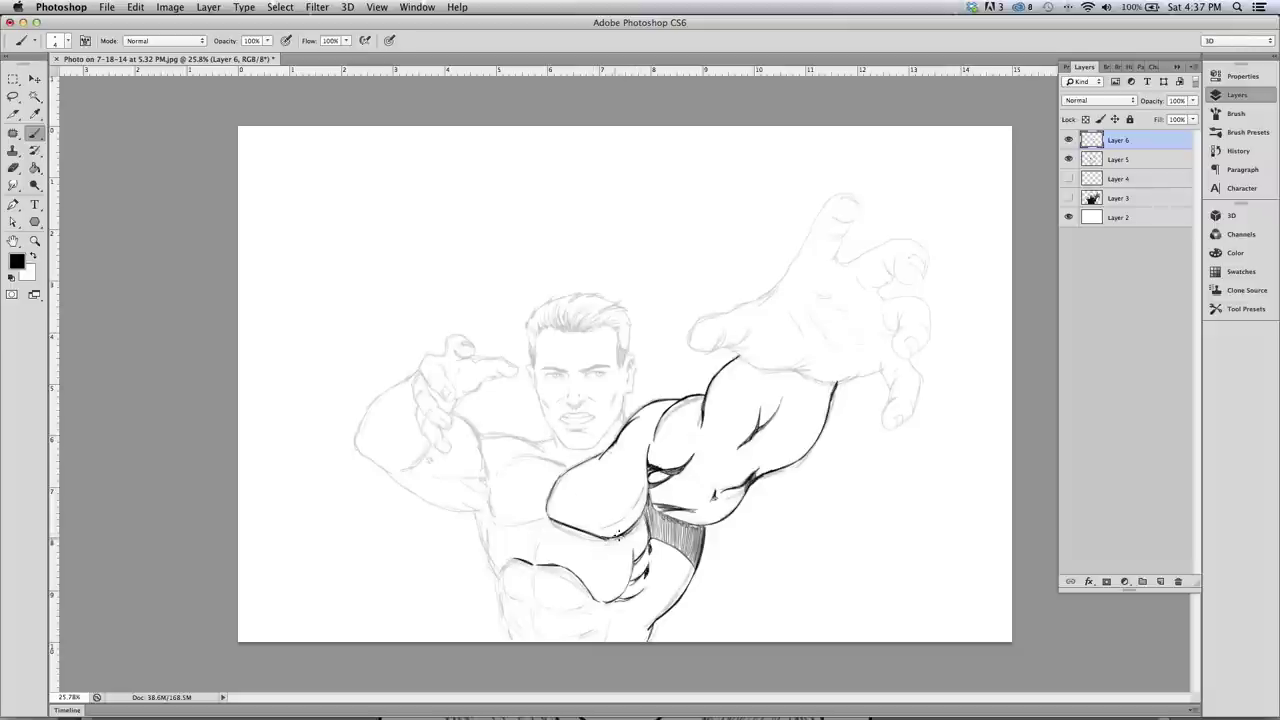
Ink the lower edge of the chest muscle on the bent arm's side and strengthen the other chest muscle's side contours
mouse_move(539, 513)
left_mouse_down()
mouse_move(517, 462)
mouse_move(500, 523)
mouse_move(487, 500)
mouse_move(504, 530)
mouse_move(545, 518)
mouse_move(585, 535)
mouse_move(540, 522)
mouse_move(495, 530)
mouse_move(607, 556)
left_mouse_up()
mouse_move(578, 532)
left_mouse_down()
mouse_move(528, 526)
mouse_move(490, 541)
left_mouse_up()
key("super+z")
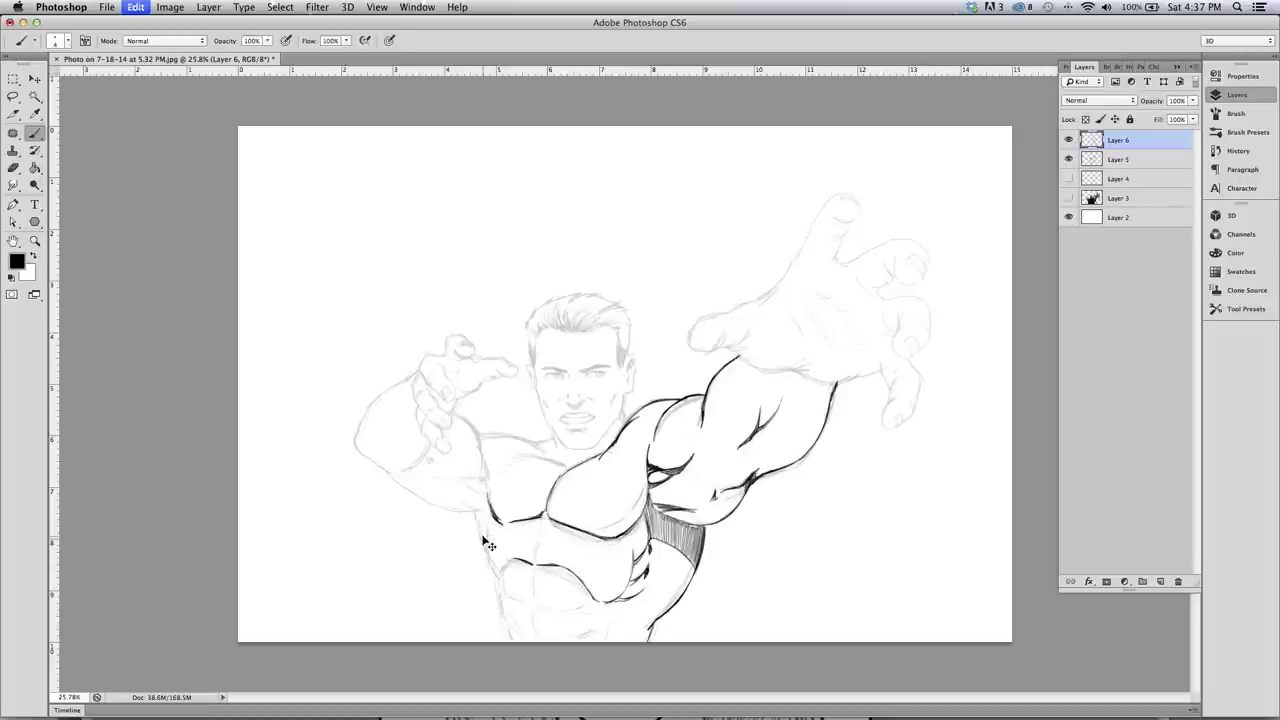
left_click_drag(548, 495, 566, 472)
mouse_move(644, 474)
left_mouse_down()
mouse_move(632, 507)
mouse_move(586, 527)
mouse_move(641, 488)
mouse_move(641, 506)
mouse_move(645, 488)
mouse_move(625, 520)
mouse_move(640, 493)
left_mouse_up()
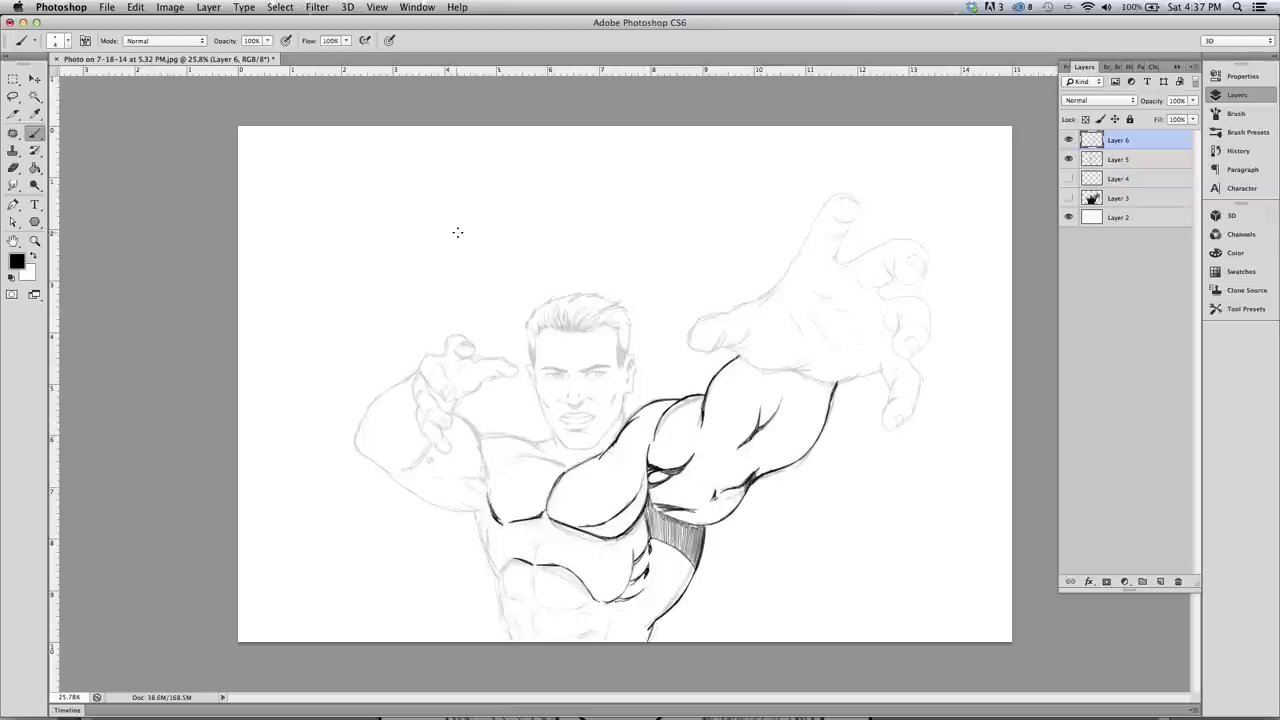
Refine the rib-cage arch, and ink the abdominal muscles and the torso's side contour below the bent arm
mouse_move(569, 570)
left_mouse_down()
mouse_move(598, 590)
mouse_move(630, 570)
mouse_move(604, 595)
left_mouse_up()
left_click_drag(585, 591, 622, 602)
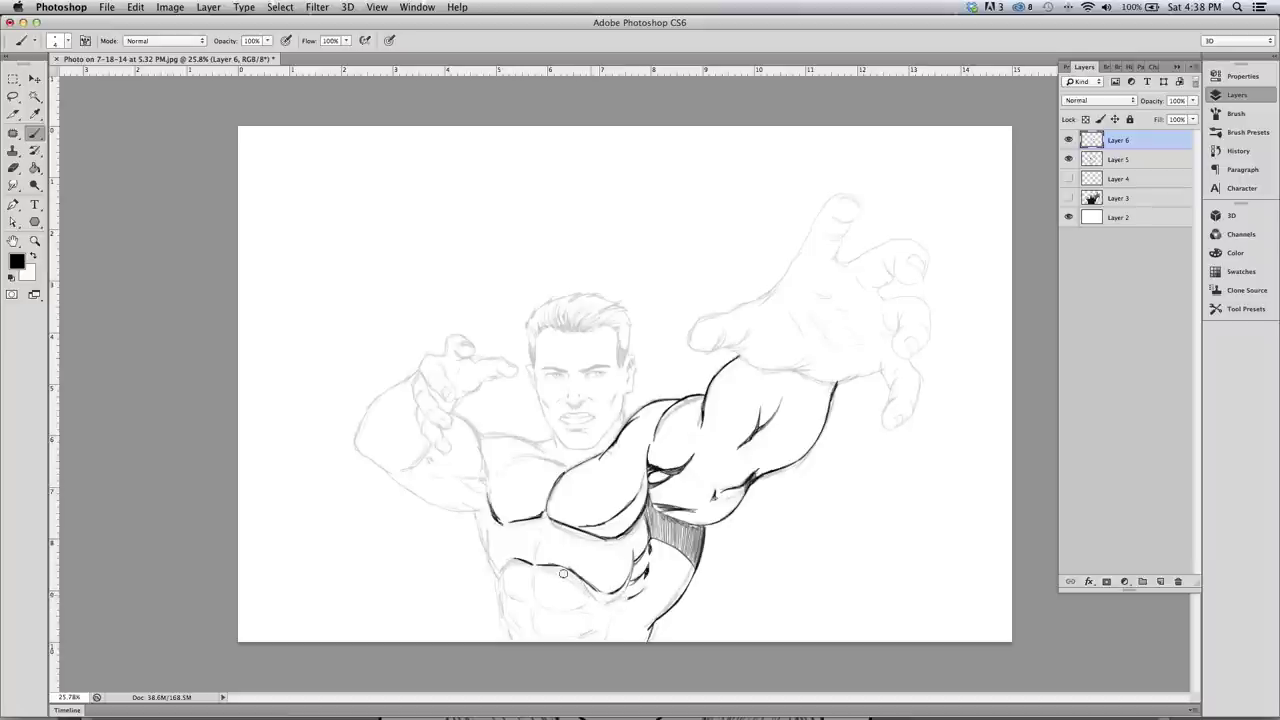
mouse_move(510, 560)
left_mouse_down()
mouse_move(501, 571)
mouse_move(487, 512)
mouse_move(485, 525)
left_mouse_up()
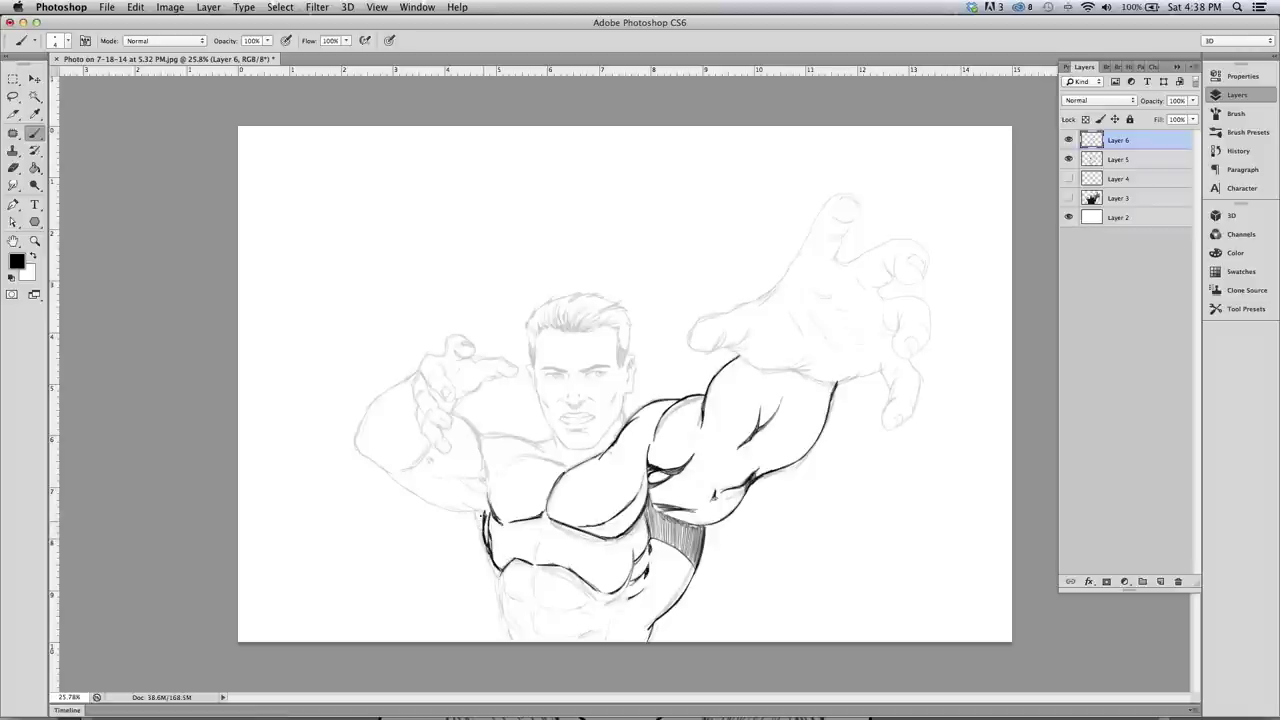
mouse_move(494, 567)
left_mouse_down()
mouse_move(508, 597)
mouse_move(503, 581)
mouse_move(509, 596)
mouse_move(504, 586)
mouse_move(531, 593)
mouse_move(534, 581)
mouse_move(538, 598)
mouse_move(589, 599)
mouse_move(537, 603)
mouse_move(535, 619)
mouse_move(526, 599)
mouse_move(520, 637)
left_mouse_up()
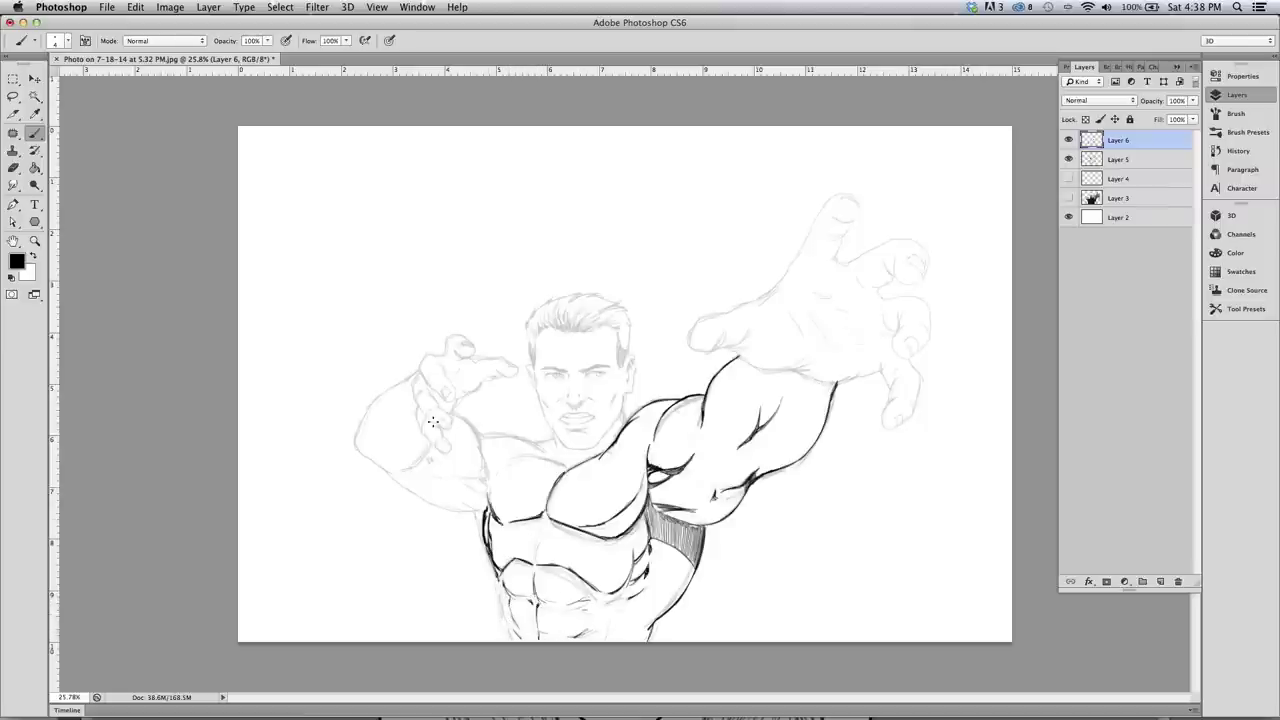
Ink the torso's center line below the chest and the collarbone and shoulder line between the neck and bent arm
left_click_drag(542, 524, 539, 537)
mouse_move(567, 472)
left_mouse_down()
mouse_move(553, 463)
mouse_move(563, 469)
left_mouse_up()
left_click_drag(478, 437, 541, 455)
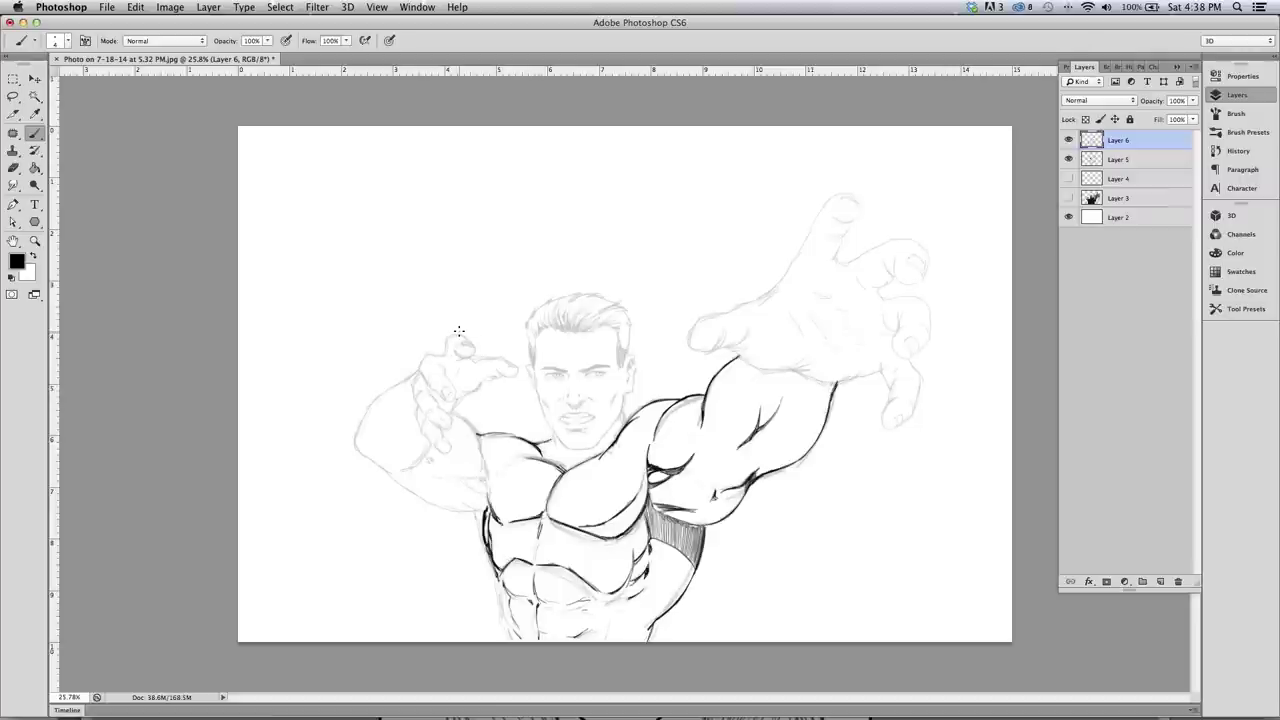
Ink the bent arm's shoulder curve, outer forearm and elbow contour, inner fold, and the upper arm's lower edge
mouse_move(456, 413)
left_mouse_down()
mouse_move(480, 437)
mouse_move(485, 498)
left_mouse_up()
left_click(35, 240)
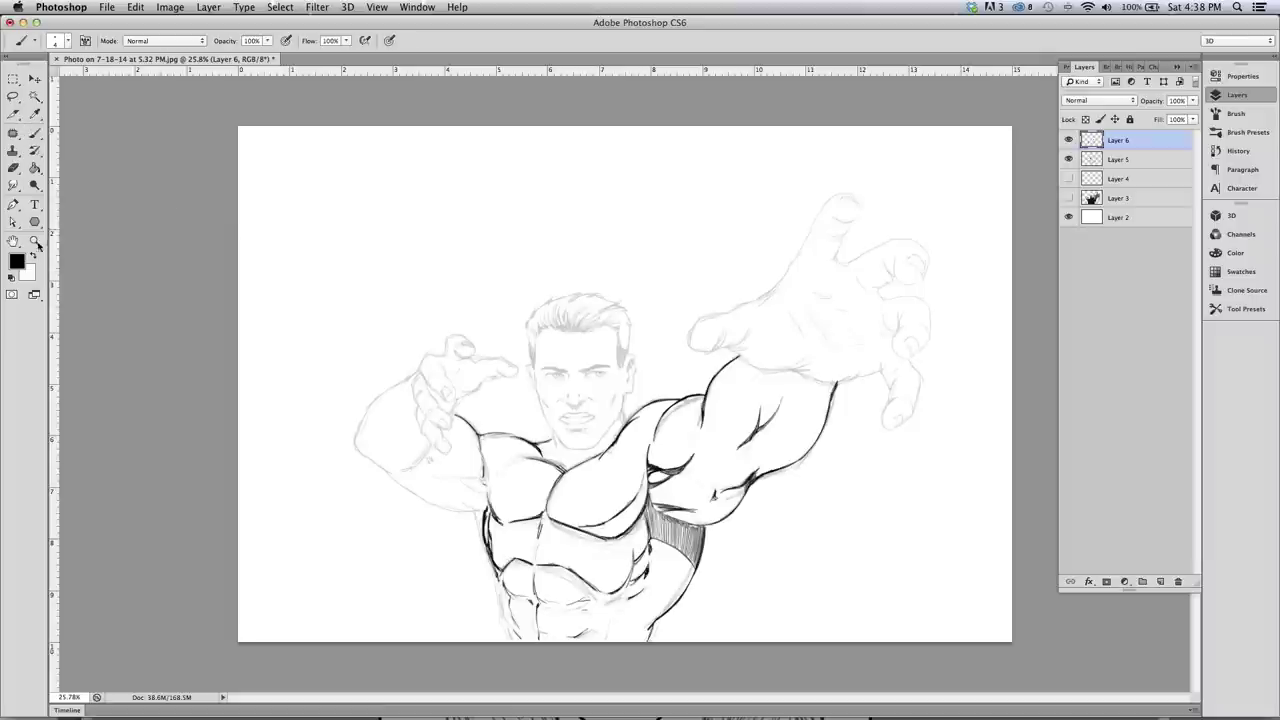
left_click(448, 416)
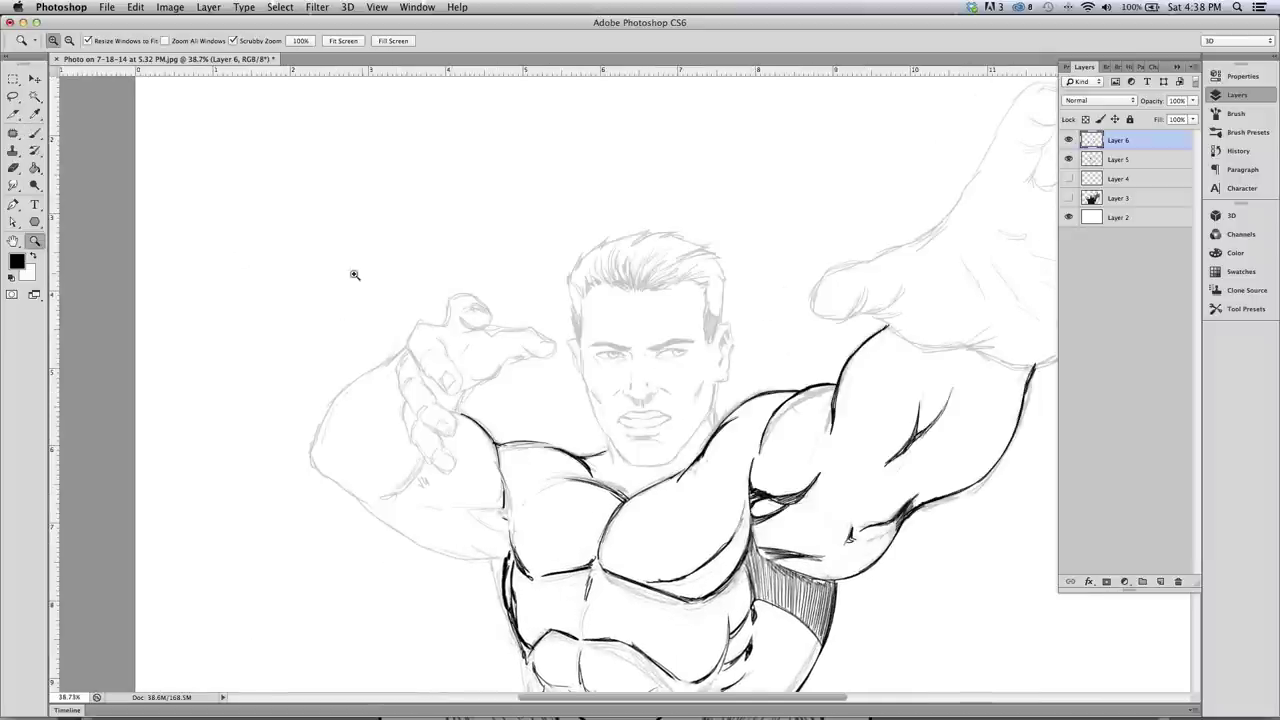
left_click(35, 133)
mouse_move(405, 351)
left_mouse_down()
mouse_move(334, 404)
mouse_move(348, 386)
mouse_move(312, 448)
mouse_move(341, 487)
left_mouse_up()
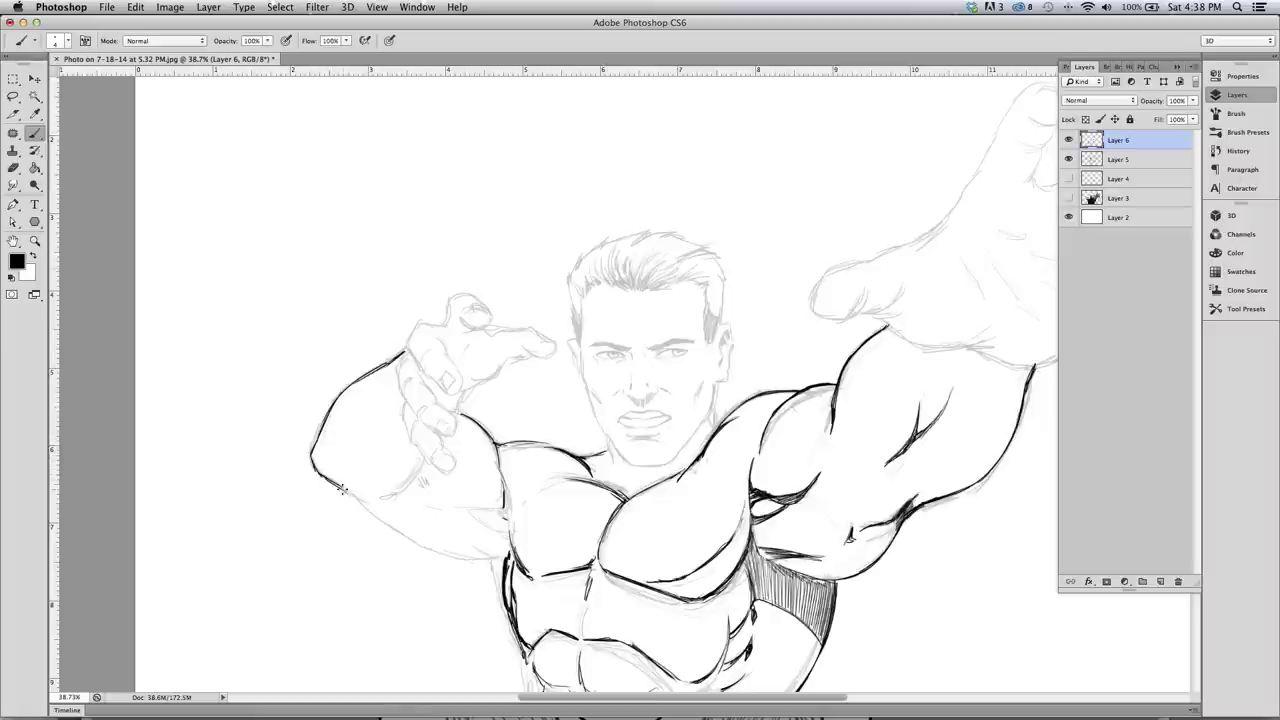
mouse_move(422, 457)
left_mouse_down()
mouse_move(389, 488)
mouse_move(416, 472)
left_mouse_up()
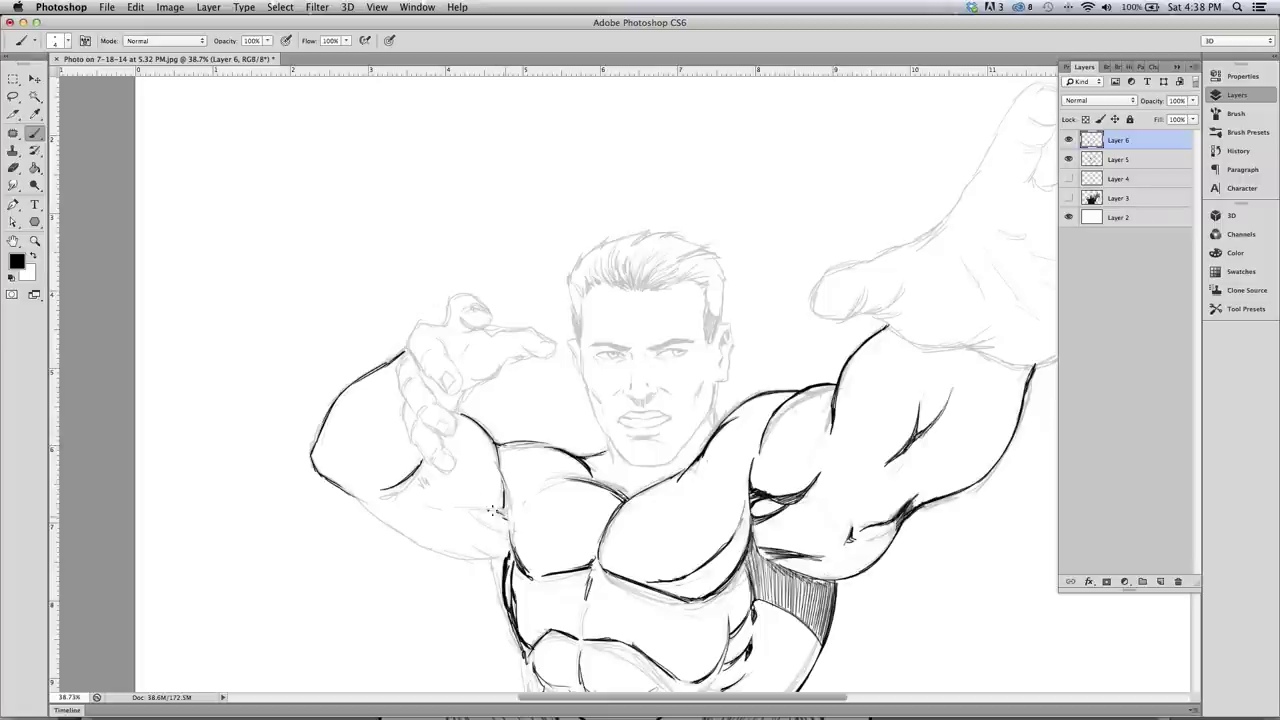
mouse_move(419, 480)
left_mouse_down()
mouse_move(427, 498)
mouse_move(508, 530)
mouse_move(502, 566)
mouse_move(470, 542)
mouse_move(500, 560)
mouse_move(418, 545)
mouse_move(356, 496)
mouse_move(368, 507)
left_mouse_up()
left_click_drag(398, 530, 410, 542)
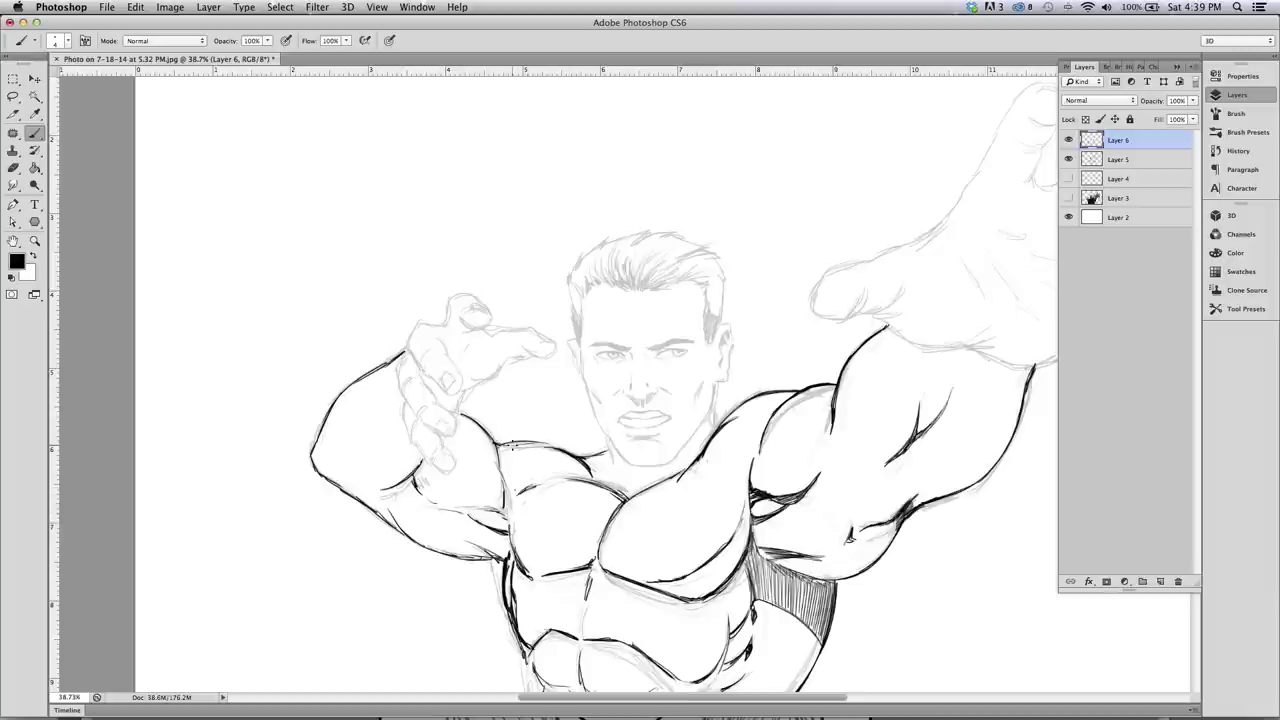
Ink the bent arm's hand, outlining the palm, curled fingers and thumb and adding fingernails and palm creases
left_click_drag(418, 325, 412, 346)
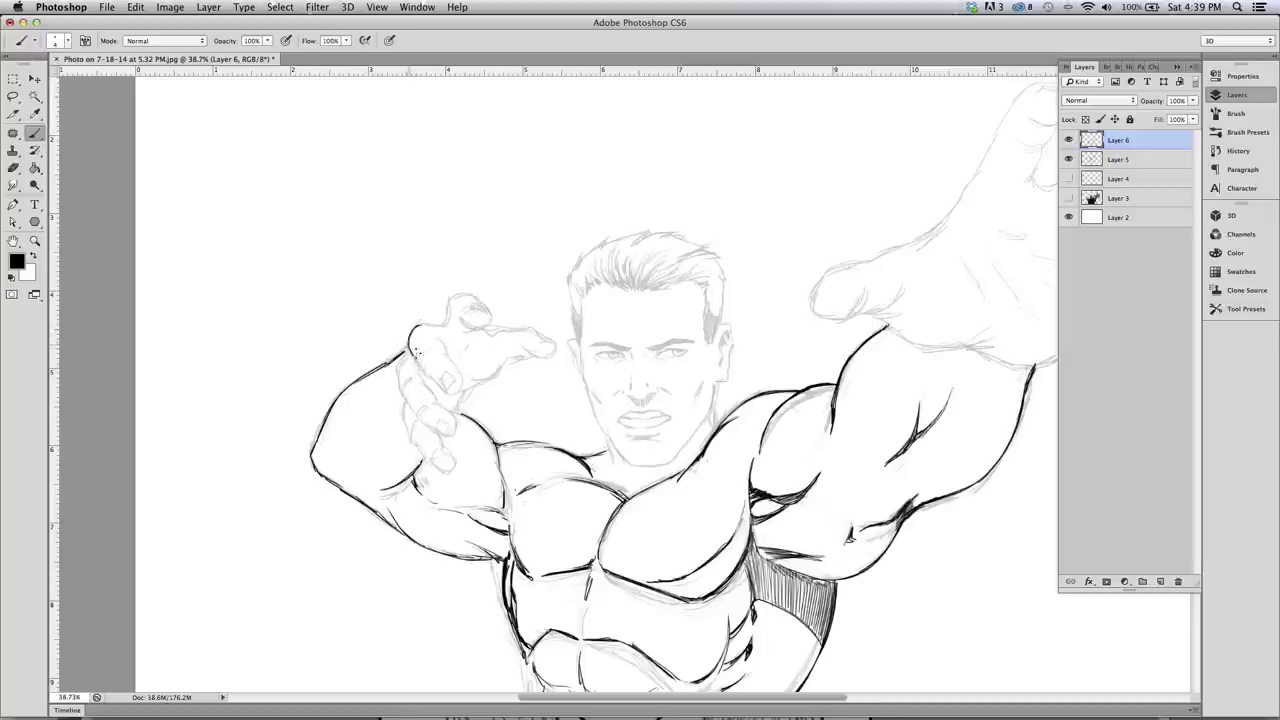
mouse_move(427, 367)
left_mouse_down()
mouse_move(456, 392)
mouse_move(460, 370)
mouse_move(432, 341)
mouse_move(399, 361)
mouse_move(405, 397)
mouse_move(418, 377)
mouse_move(402, 327)
mouse_move(405, 405)
mouse_move(422, 421)
mouse_move(432, 401)
mouse_move(423, 419)
mouse_move(438, 434)
mouse_move(455, 424)
mouse_move(432, 404)
mouse_move(423, 447)
mouse_move(447, 476)
mouse_move(437, 428)
mouse_move(510, 358)
left_mouse_up()
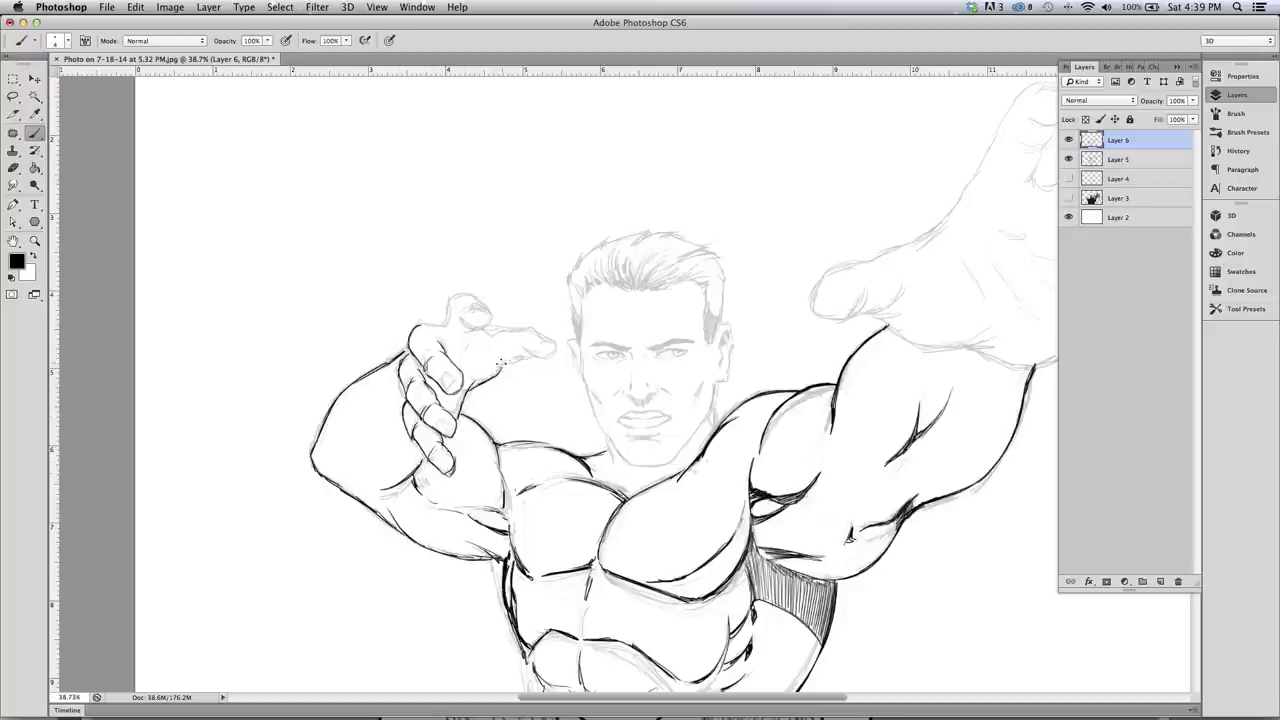
mouse_move(447, 314)
left_mouse_down()
mouse_move(447, 326)
mouse_move(464, 290)
mouse_move(490, 316)
mouse_move(466, 314)
mouse_move(490, 312)
mouse_move(472, 310)
mouse_move(471, 331)
mouse_move(556, 342)
mouse_move(546, 355)
mouse_move(503, 353)
left_mouse_up()
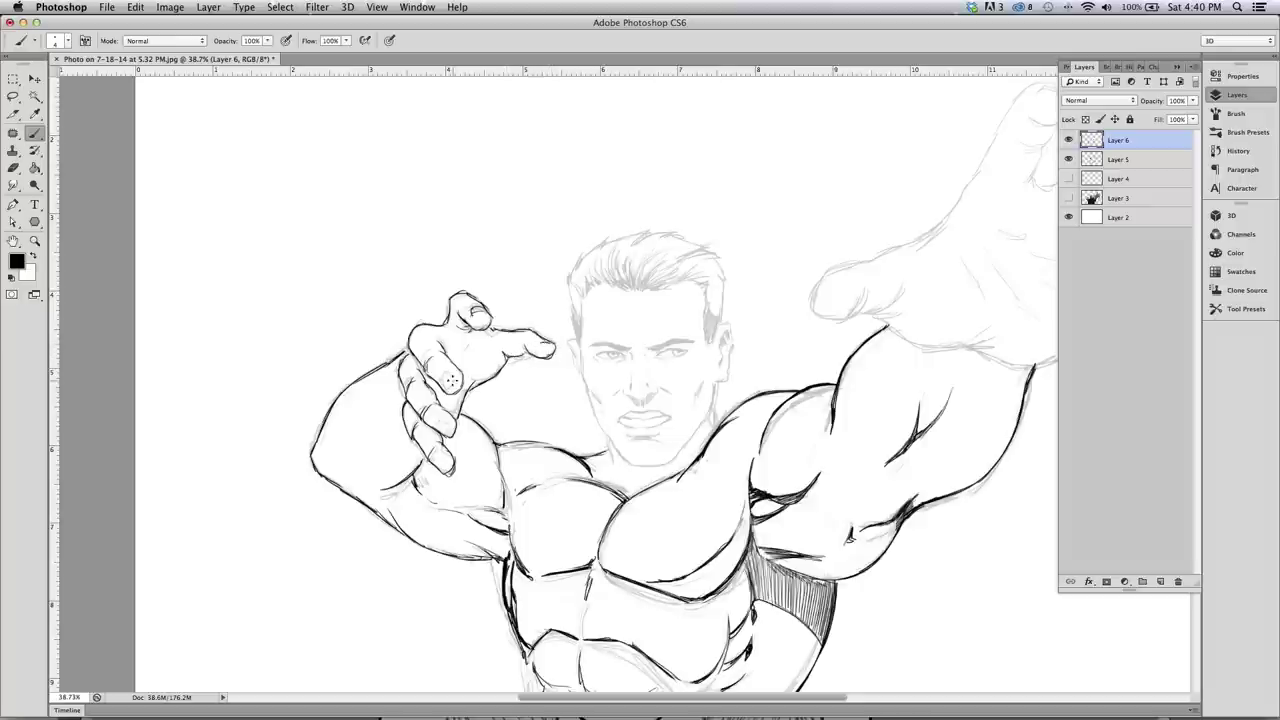
left_click_drag(445, 381, 447, 373)
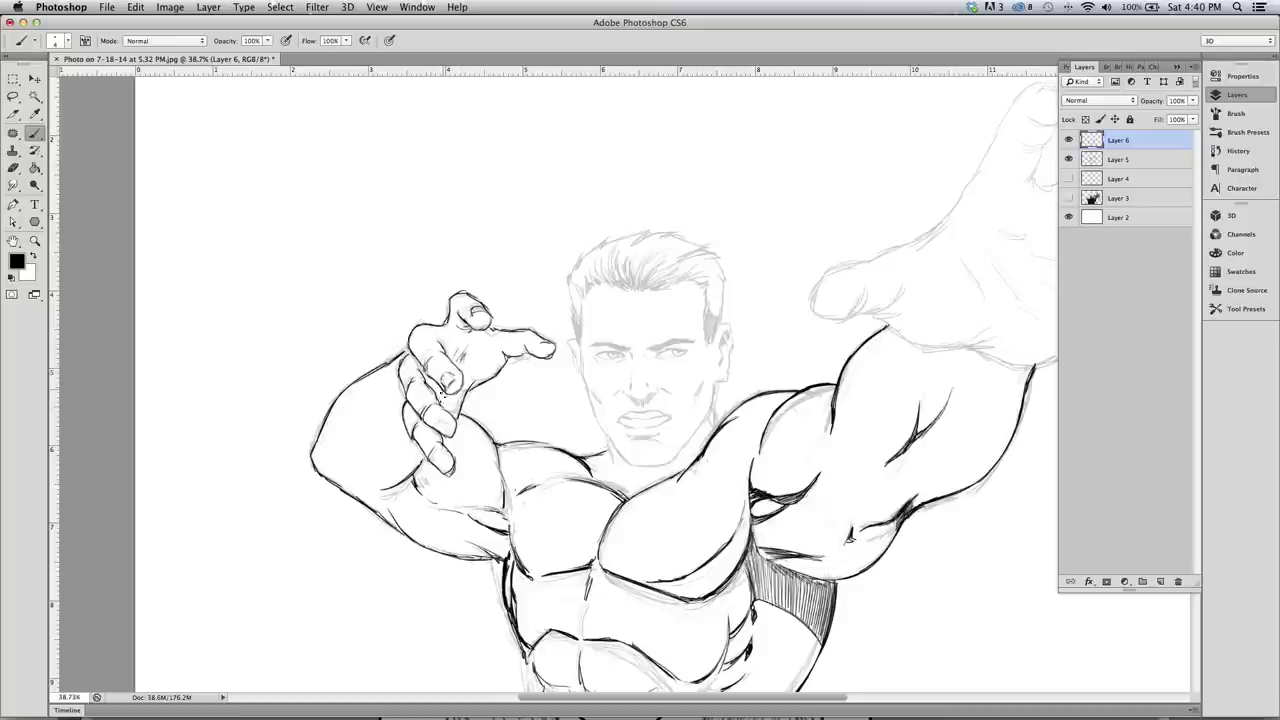
left_click(447, 344)
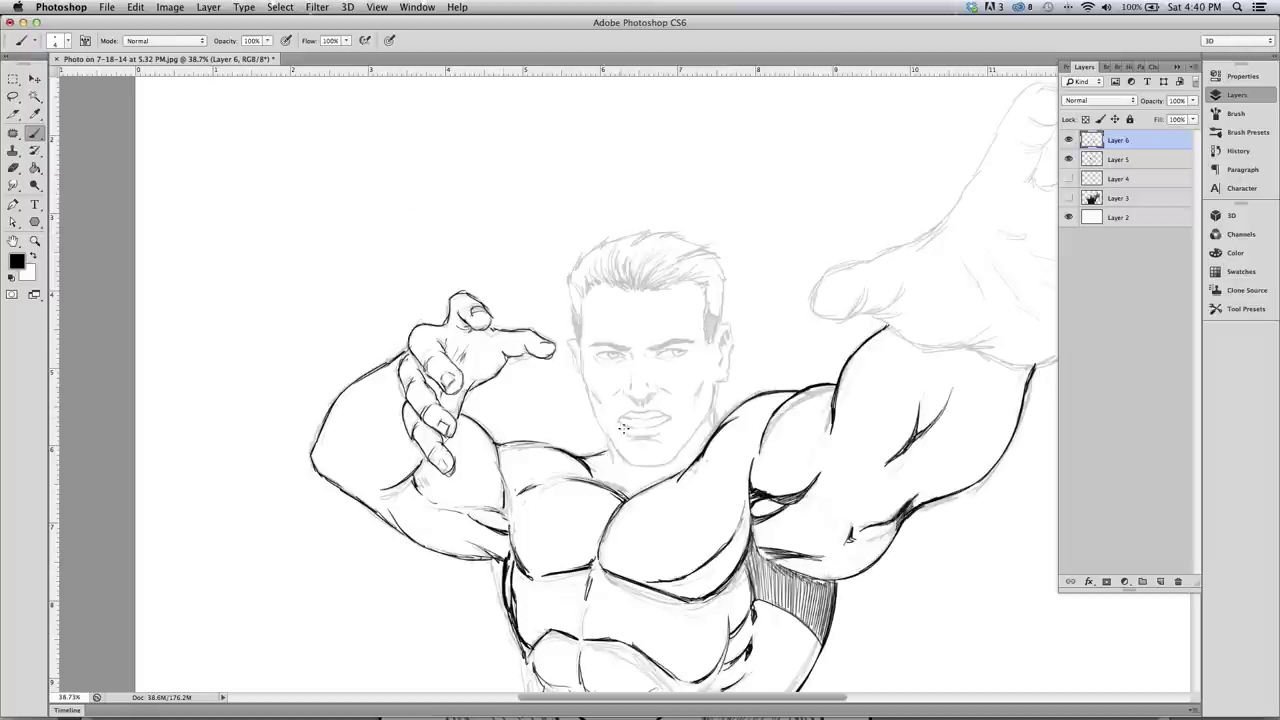
Ink the jawline and chin from one side of the face to the other
left_click(34, 241)
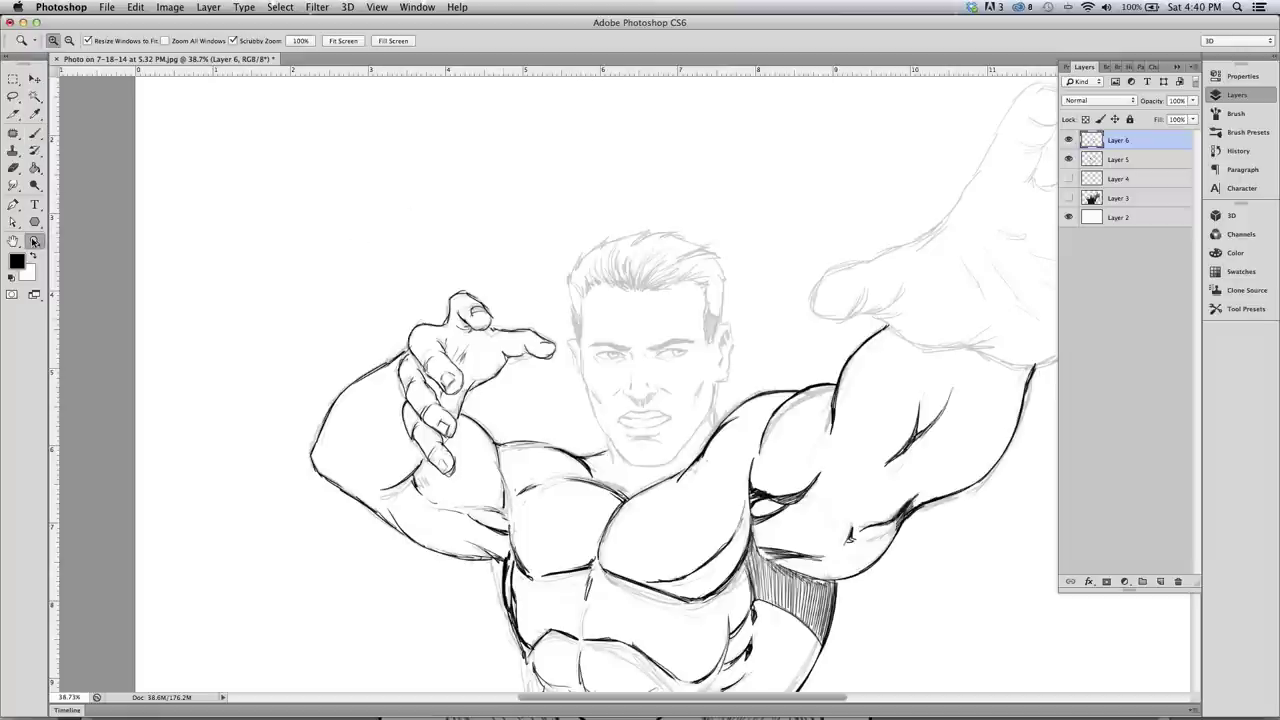
left_click_drag(664, 336, 670, 315)
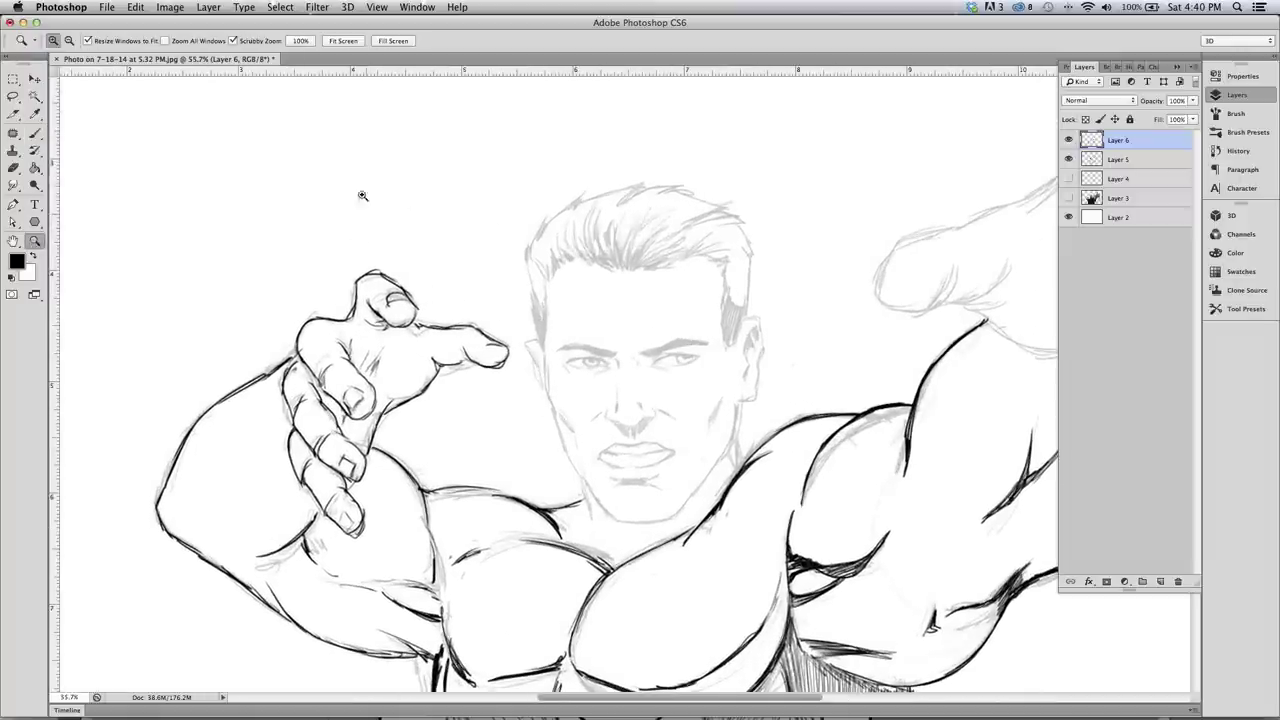
left_click(34, 134)
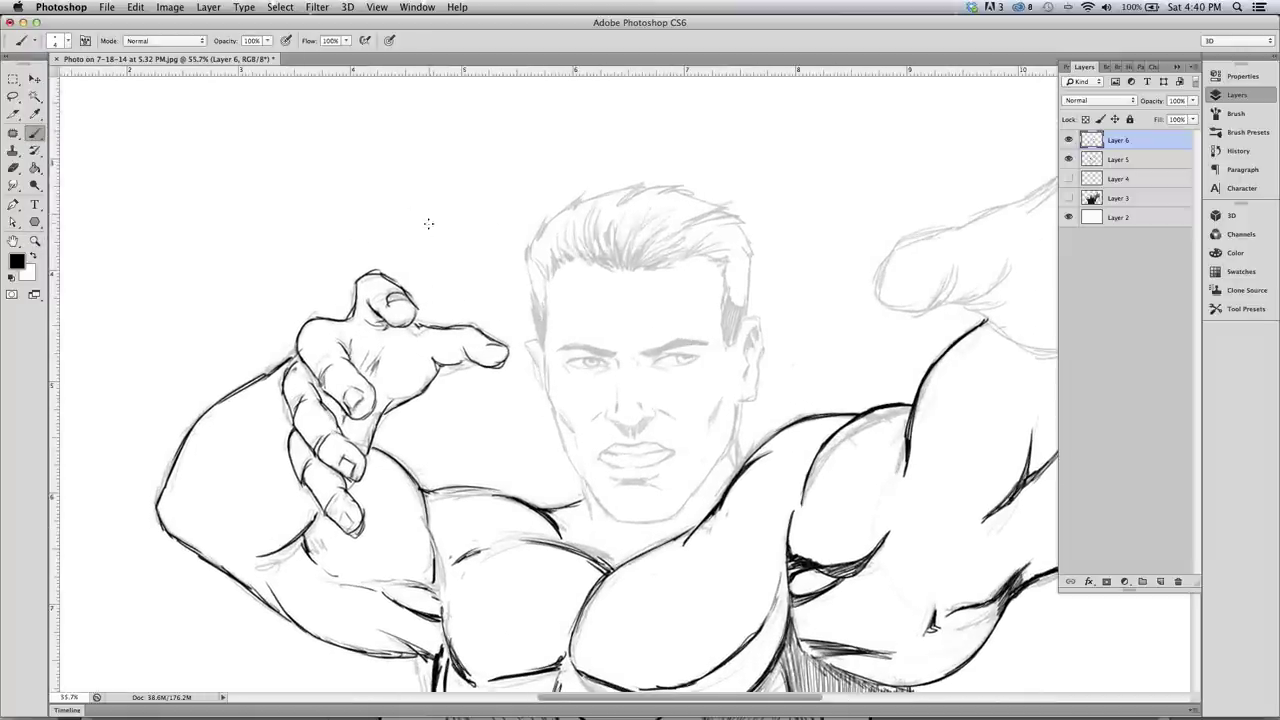
mouse_move(549, 395)
left_mouse_down()
mouse_move(596, 496)
mouse_move(640, 520)
mouse_move(670, 519)
mouse_move(720, 457)
mouse_move(738, 404)
left_mouse_up()
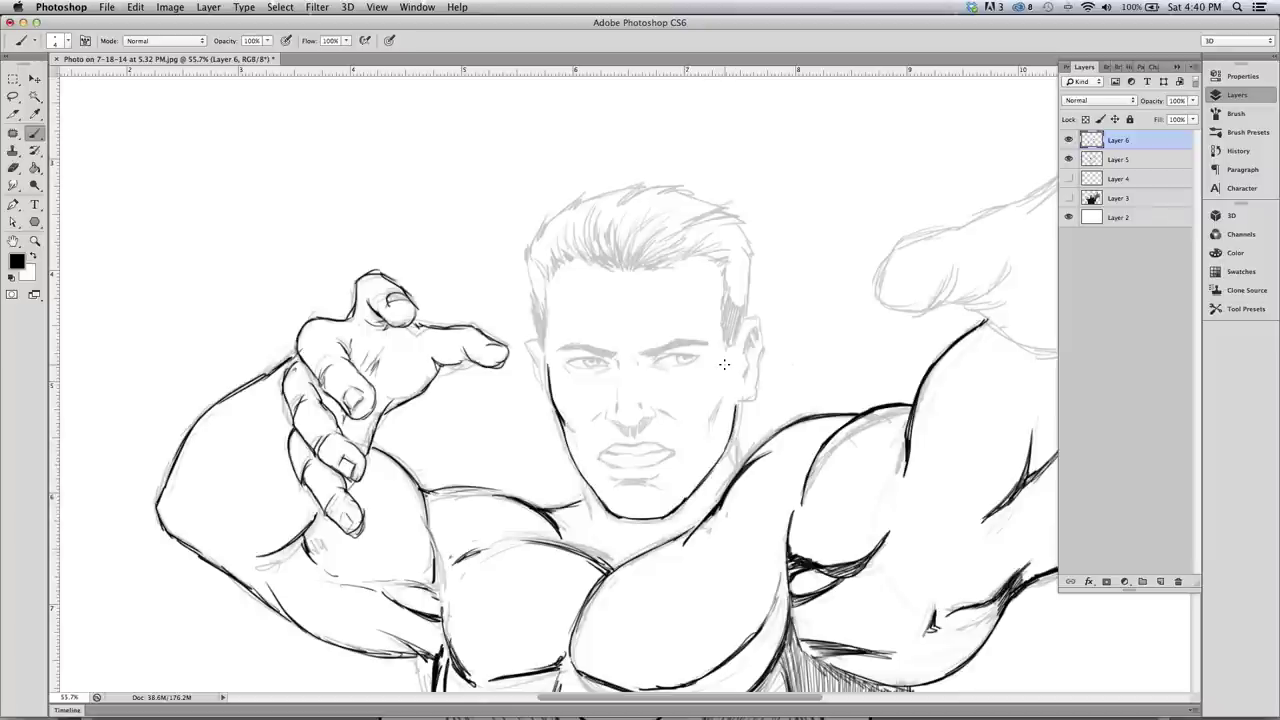
Ink the upper eyelids, angled eyebrows, nose bridge, and the underside and wings of the nose
left_click_drag(603, 358, 568, 362)
left_click_drag(656, 360, 681, 352)
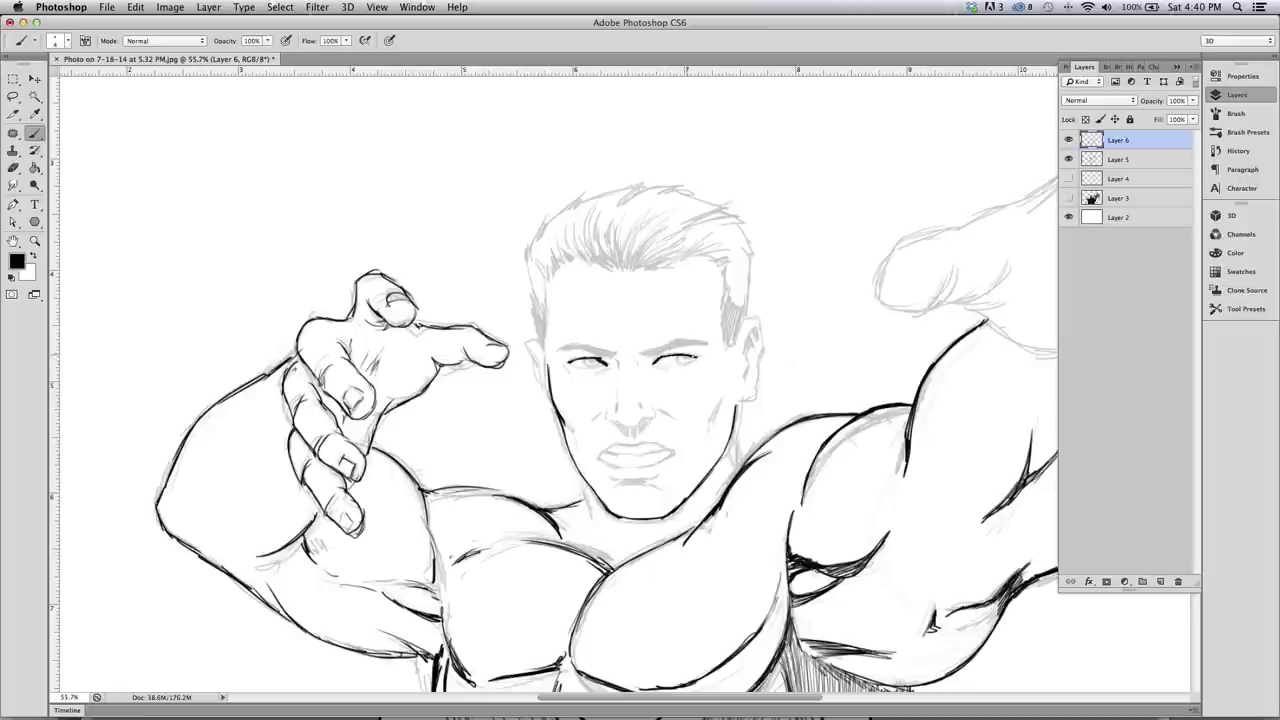
mouse_move(603, 352)
left_mouse_down()
mouse_move(554, 347)
mouse_move(651, 342)
mouse_move(644, 352)
mouse_move(642, 339)
mouse_move(677, 330)
mouse_move(701, 340)
mouse_move(614, 368)
left_mouse_up()
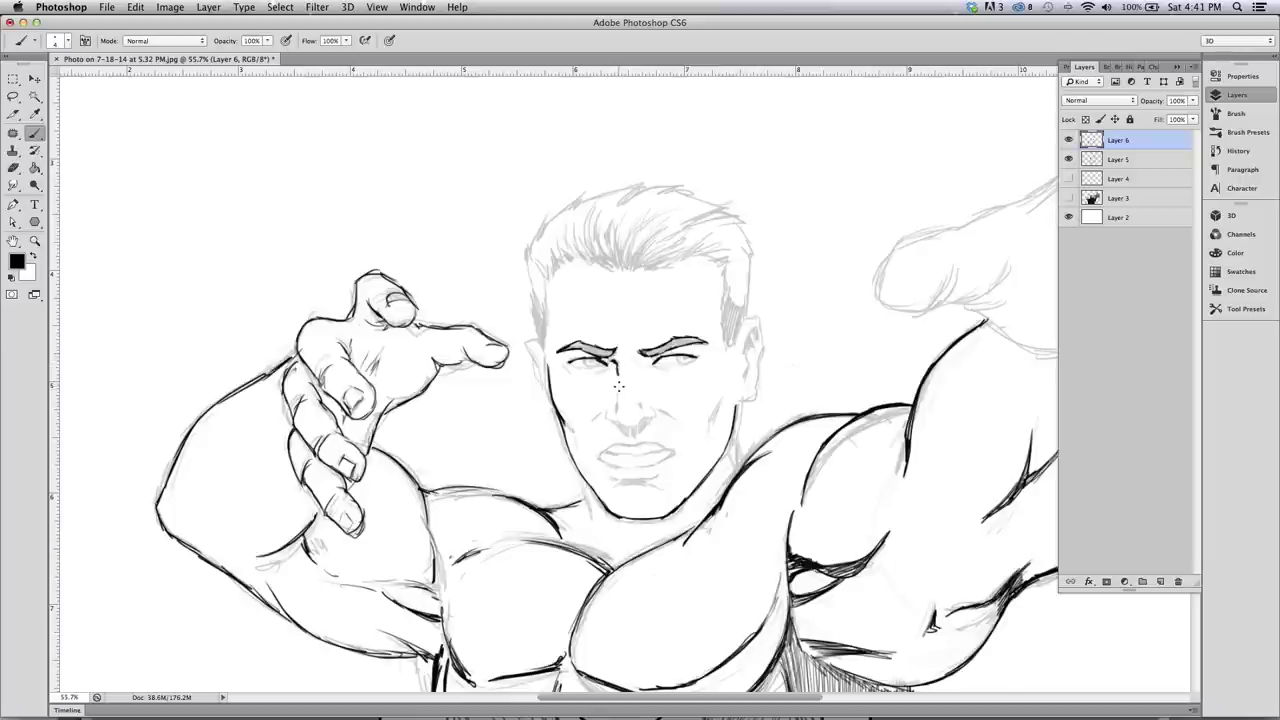
mouse_move(618, 422)
left_mouse_down()
mouse_move(640, 420)
mouse_move(603, 417)
mouse_move(673, 417)
left_mouse_up()
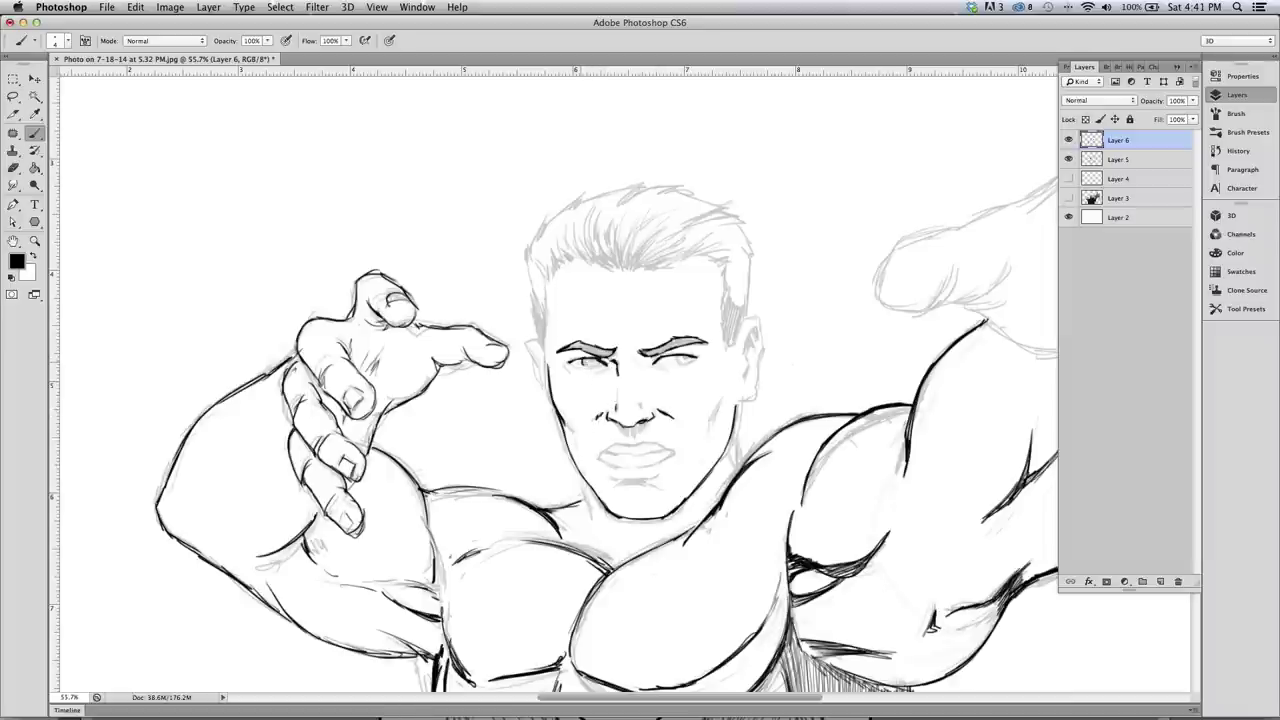
Ink the irises and lower eyelids, and add solid black shadows beneath both cheekbones
left_click_drag(594, 358, 590, 364)
left_click_drag(674, 358, 676, 358)
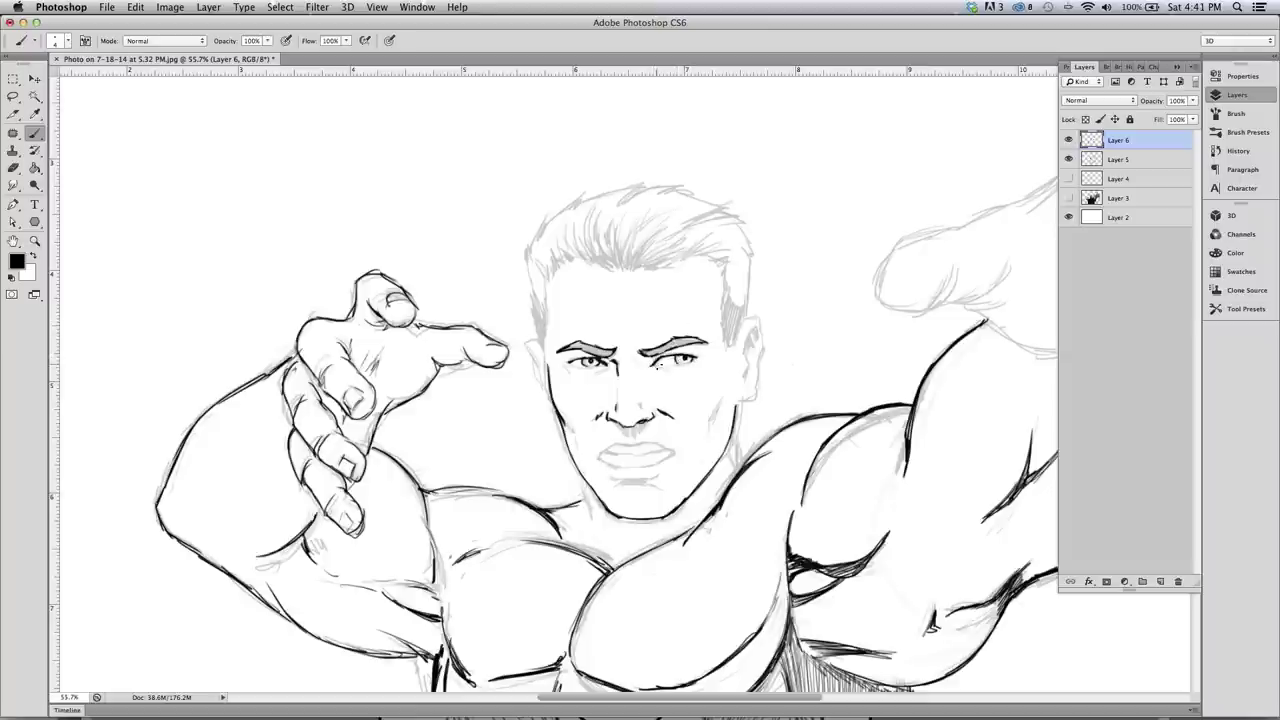
left_click_drag(584, 366, 572, 362)
left_click_drag(714, 390, 706, 412)
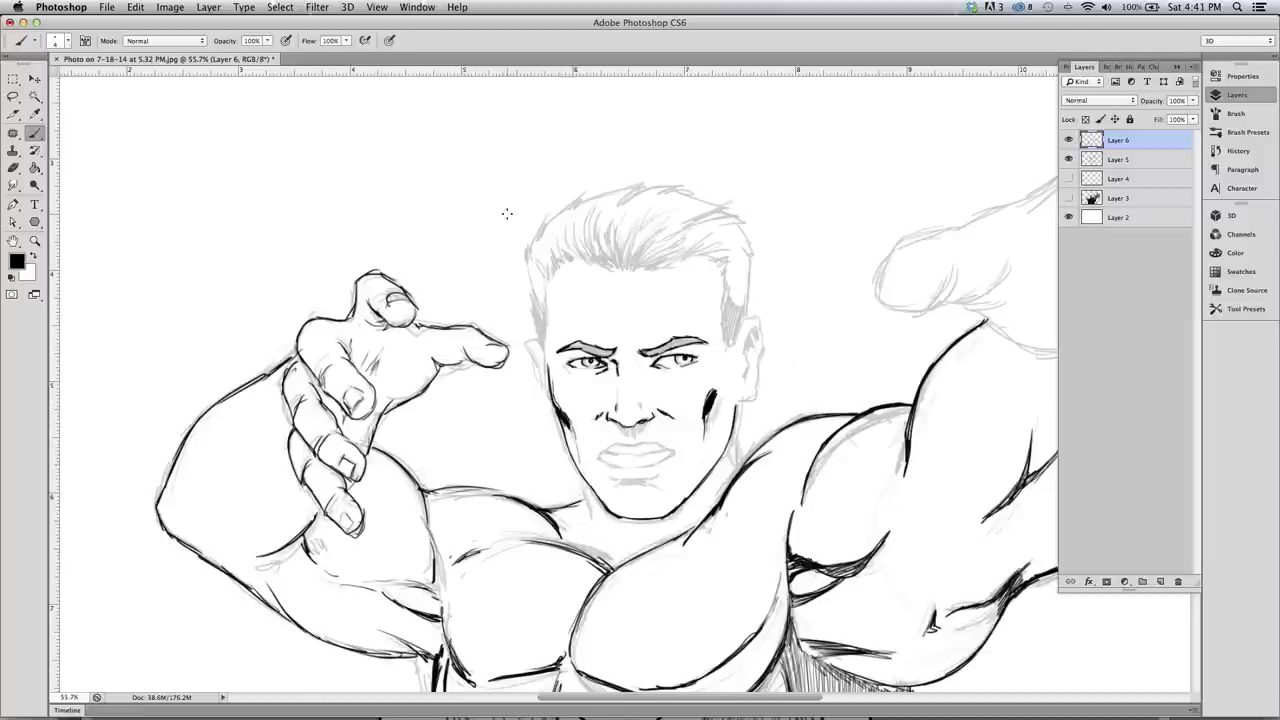
Fill the sideburn and ink the hair edge and ear on the bent arm's side of the head
left_click_drag(546, 342, 545, 318)
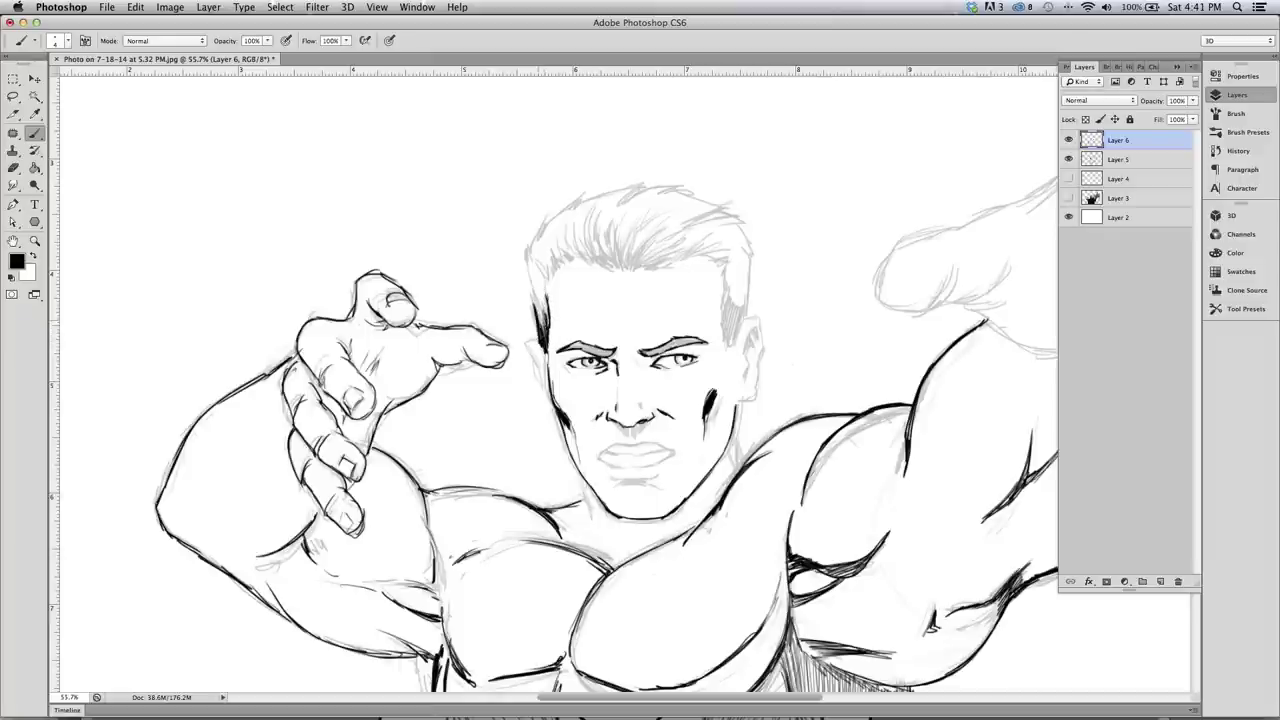
left_click_drag(544, 324, 530, 276)
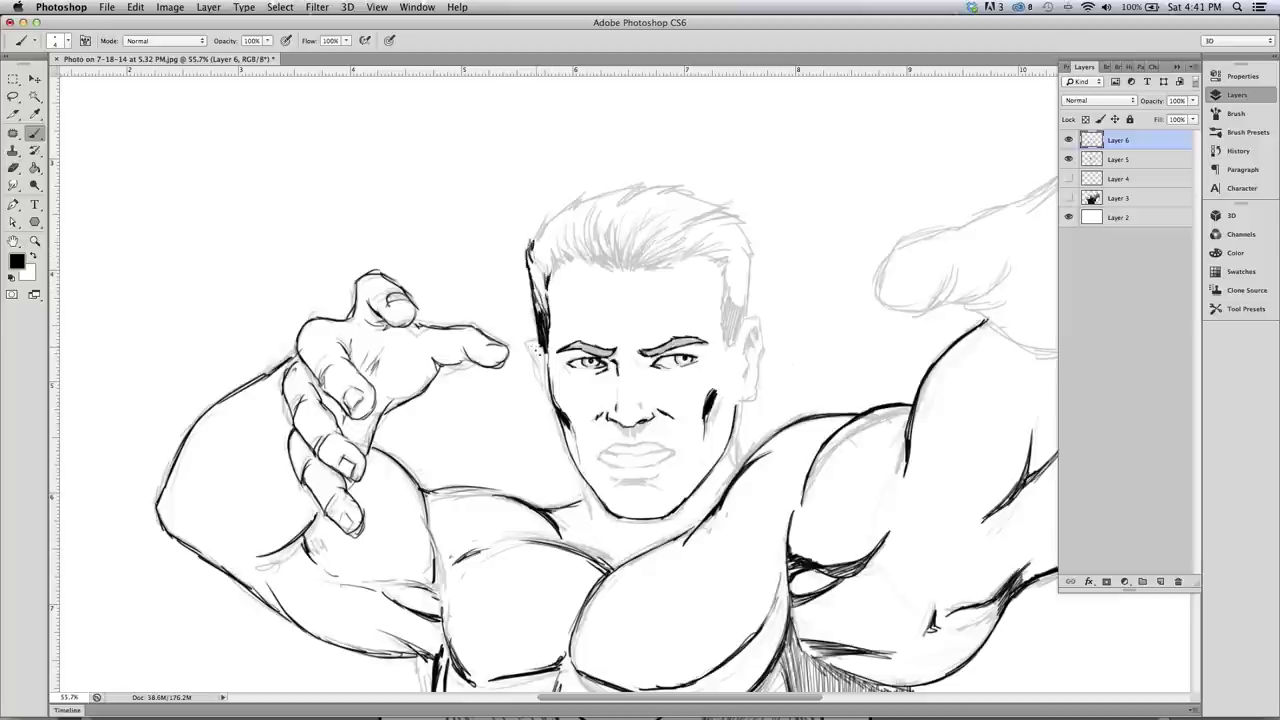
left_click_drag(538, 352, 537, 366)
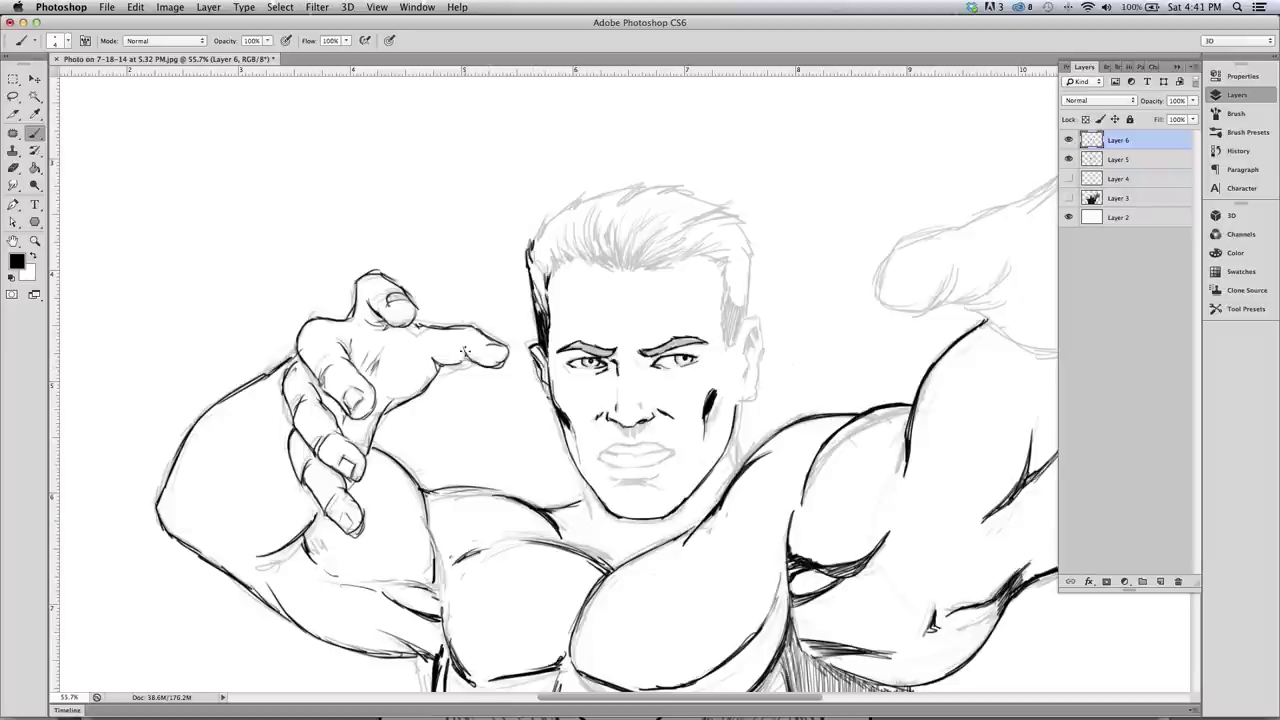
Show the Layer 3 reference photo and try shifting the linework and photo apart to compare them
left_click(35, 241)
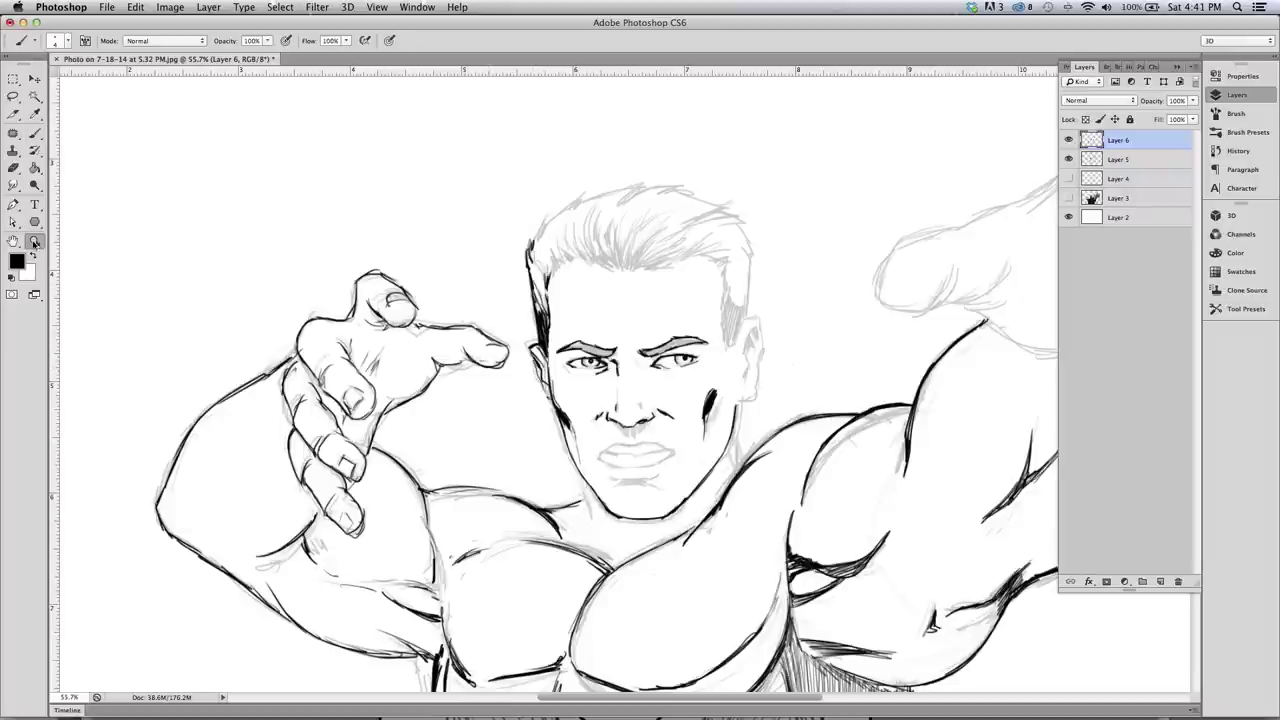
left_click_drag(358, 356, 315, 362)
left_click_drag(484, 443, 569, 491)
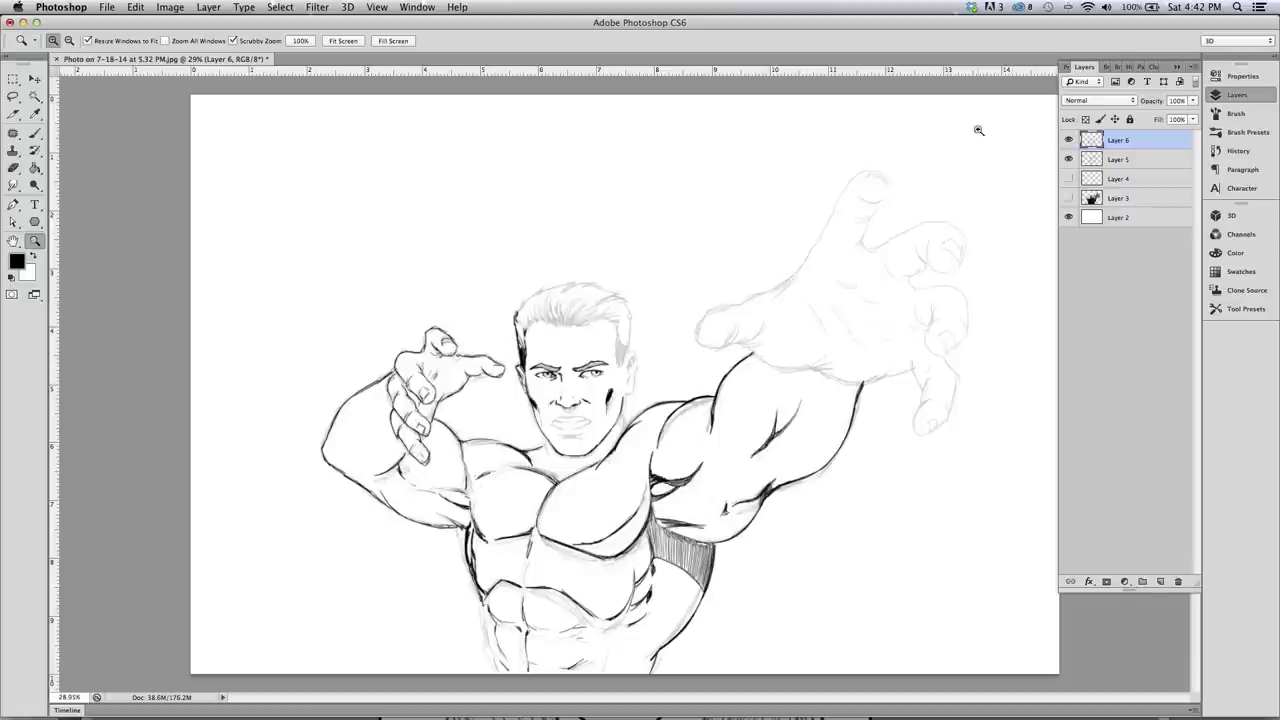
left_click(1069, 198)
key("v")
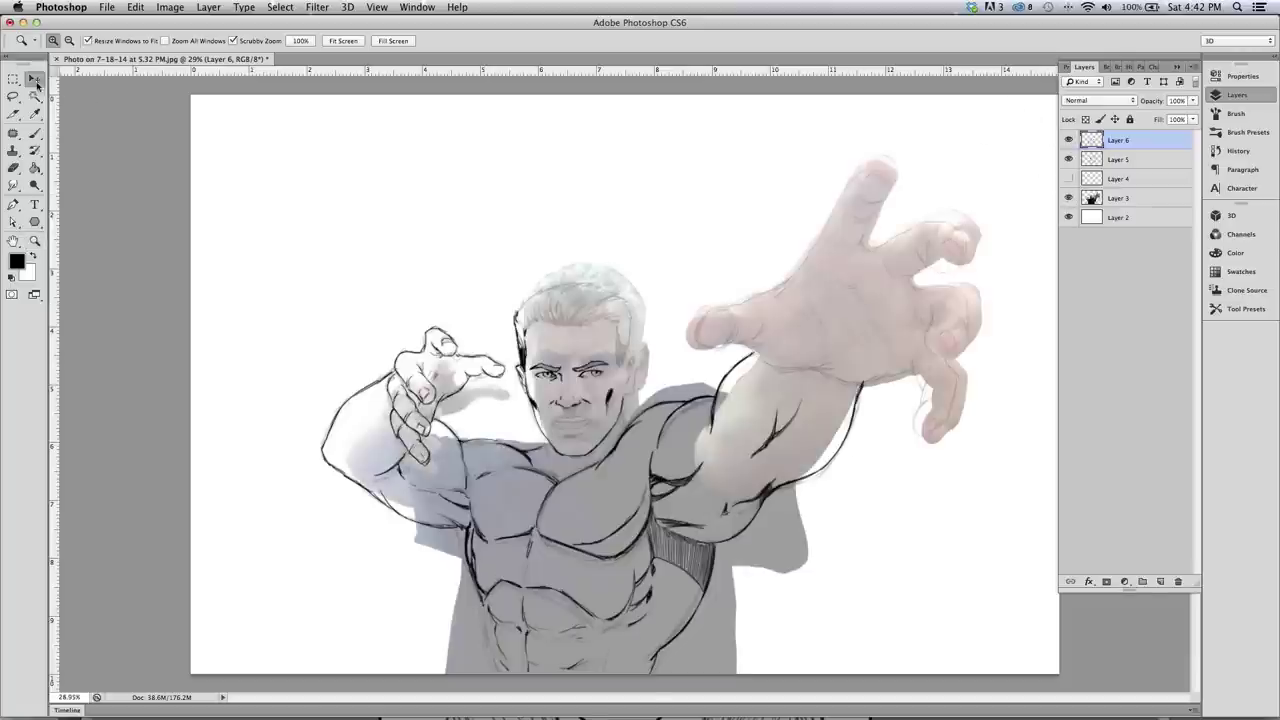
left_click_drag(540, 430, 341, 283)
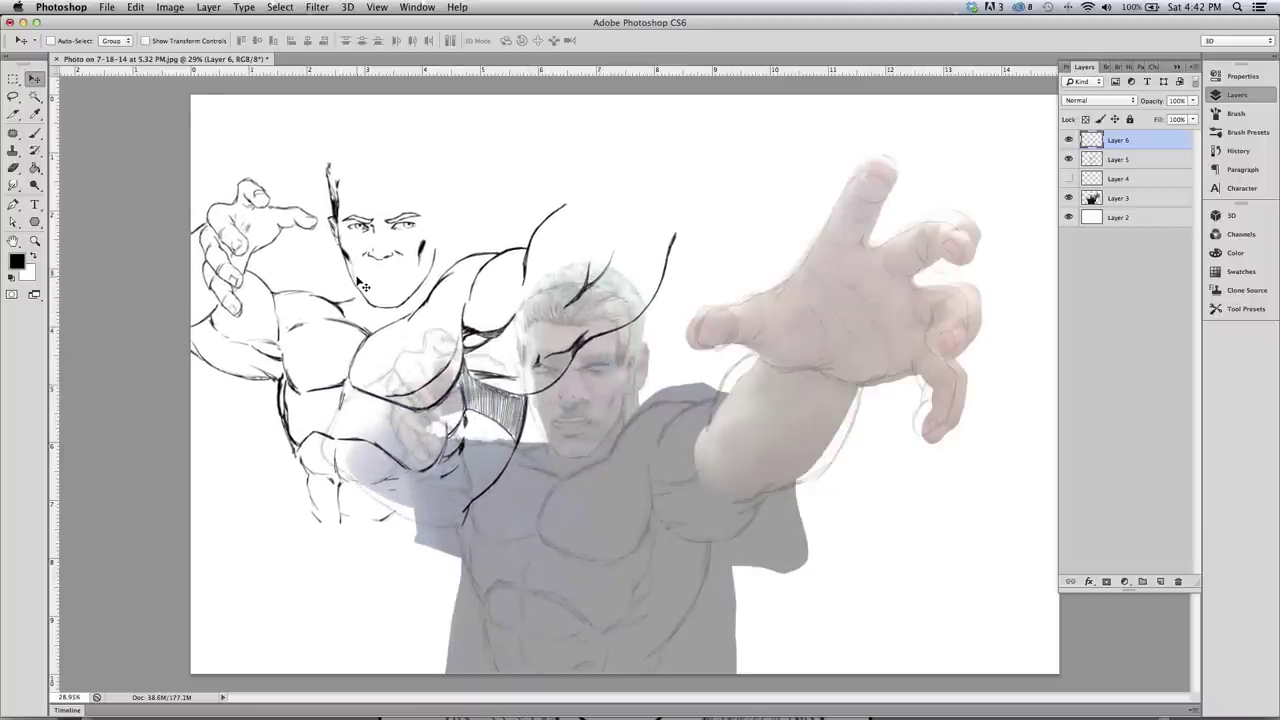
key("super+z")
left_click(1125, 197)
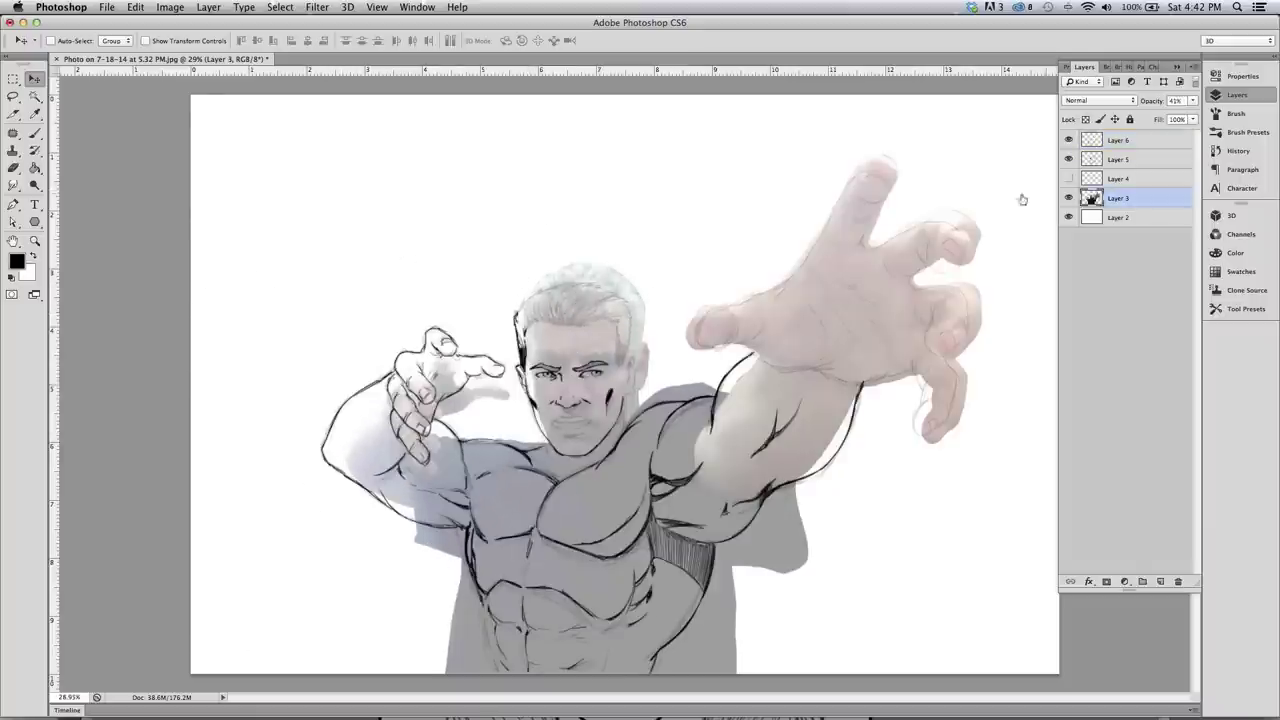
left_click_drag(557, 520, 341, 381)
key("super+z")
left_click(1068, 198)
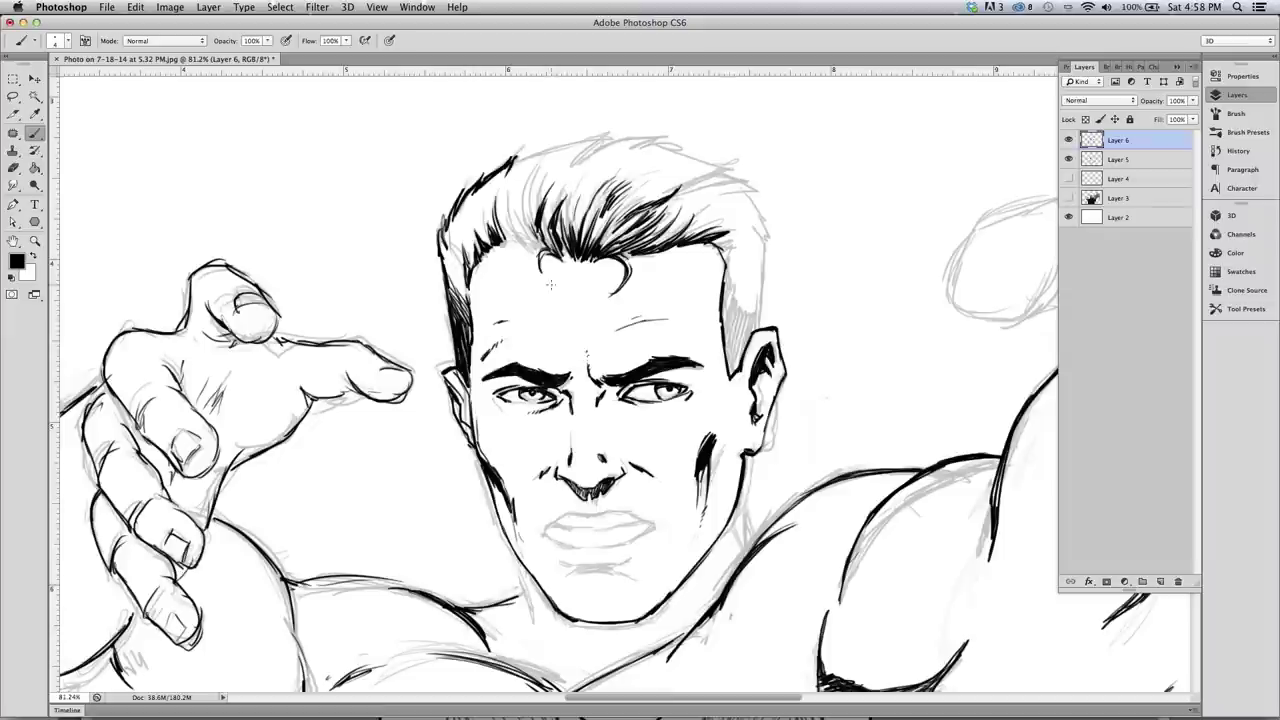
Finish inking the hair and sideburn, and ink the open mouth with teeth and the chin lines
left_click_drag(740, 230, 760, 370)
mouse_move(530, 170)
left_mouse_down()
mouse_move(520, 245)
mouse_move(560, 410)
left_mouse_up()
left_click_drag(550, 524, 600, 510)
left_click_drag(600, 510, 657, 519)
left_click_drag(552, 527, 572, 545)
mouse_move(652, 523)
left_mouse_down()
mouse_move(622, 545)
mouse_move(628, 570)
left_mouse_up()
left_click_drag(622, 571, 662, 584)
left_click_drag(552, 520, 596, 510)
left_click_drag(596, 510, 654, 520)
left_click_drag(572, 617, 655, 617)
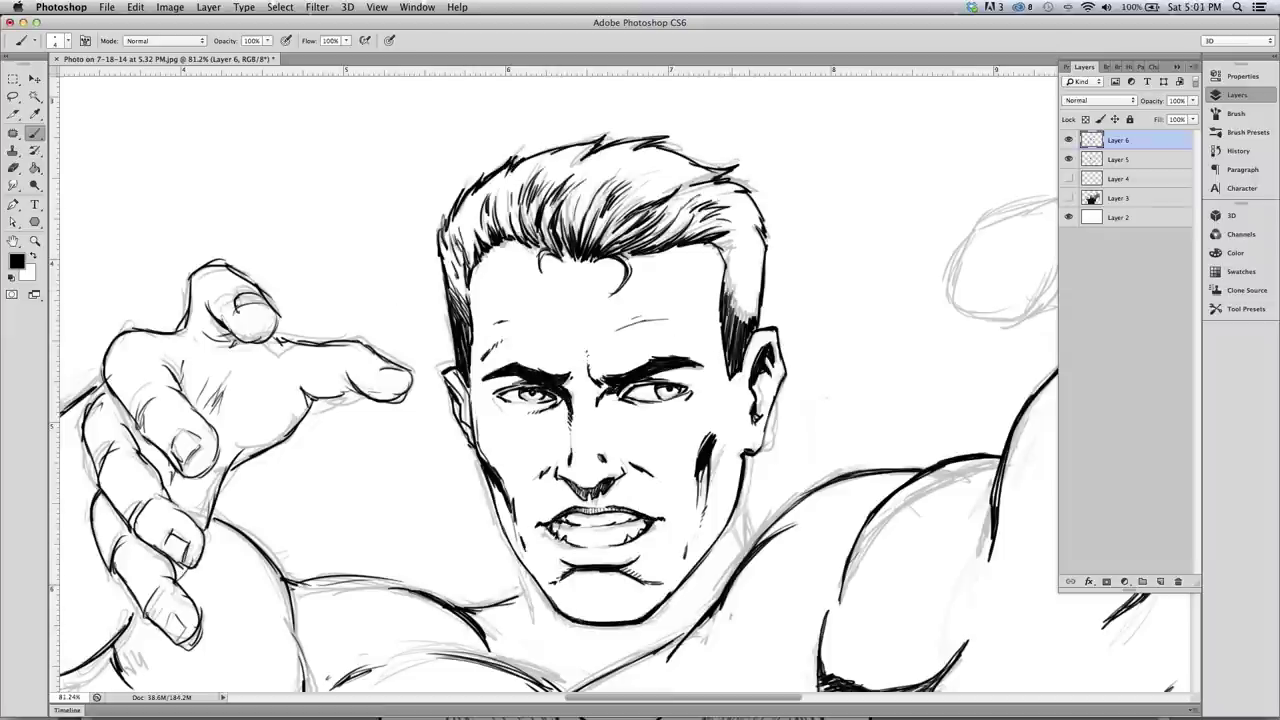
Ink the outstretched hand's thumb and the palm edge leading away from it
scroll(305, 355, "down", 5)
mouse_move(411, 464)
left_mouse_down()
mouse_move(420, 502)
mouse_move(488, 486)
left_mouse_up()
left_click_drag(611, 318, 666, 329)
left_click_drag(610, 322, 758, 212)
left_click_drag(685, 337, 722, 361)
left_click_drag(834, 382, 811, 456)
Ink the outstretched hand's raised index finger with its joint creases, and the palm's lower edge at the wrist
scroll(626, 377, "up", 4)
left_click_drag(658, 207, 605, 297)
mouse_move(728, 228)
left_mouse_down()
mouse_move(712, 274)
mouse_move(838, 234)
left_mouse_up()
left_click_drag(660, 210, 718, 128)
left_click_drag(706, 182, 772, 172)
left_click_drag(548, 376, 588, 336)
mouse_move(538, 530)
left_mouse_down()
mouse_move(664, 512)
mouse_move(812, 528)
left_mouse_up()
Ink the curled middle and ring fingers of the outstretched hand, including their creases and nails
left_click_drag(846, 317, 803, 341)
left_click_drag(810, 344, 824, 369)
left_click_drag(729, 134, 771, 172)
mouse_move(686, 154)
left_mouse_down()
mouse_move(768, 144)
mouse_move(768, 180)
left_mouse_up()
mouse_move(684, 158)
left_mouse_down()
mouse_move(787, 128)
mouse_move(748, 188)
left_mouse_up()
left_click_drag(836, 234, 896, 236)
left_click_drag(896, 236, 905, 330)
left_click_drag(876, 282, 912, 314)
Ink the outstretched hand's little finger and add the long creases across the palm
left_click_drag(756, 316, 800, 348)
mouse_move(824, 369)
left_mouse_down()
mouse_move(931, 416)
mouse_move(884, 504)
left_mouse_up()
mouse_move(858, 436)
left_mouse_down()
mouse_move(880, 504)
mouse_move(872, 645)
left_mouse_up()
left_click_drag(647, 335, 675, 235)
left_click_drag(845, 412, 868, 492)
left_click_drag(849, 535, 902, 545)
left_click_drag(631, 293, 668, 356)
left_click_drag(668, 280, 750, 388)
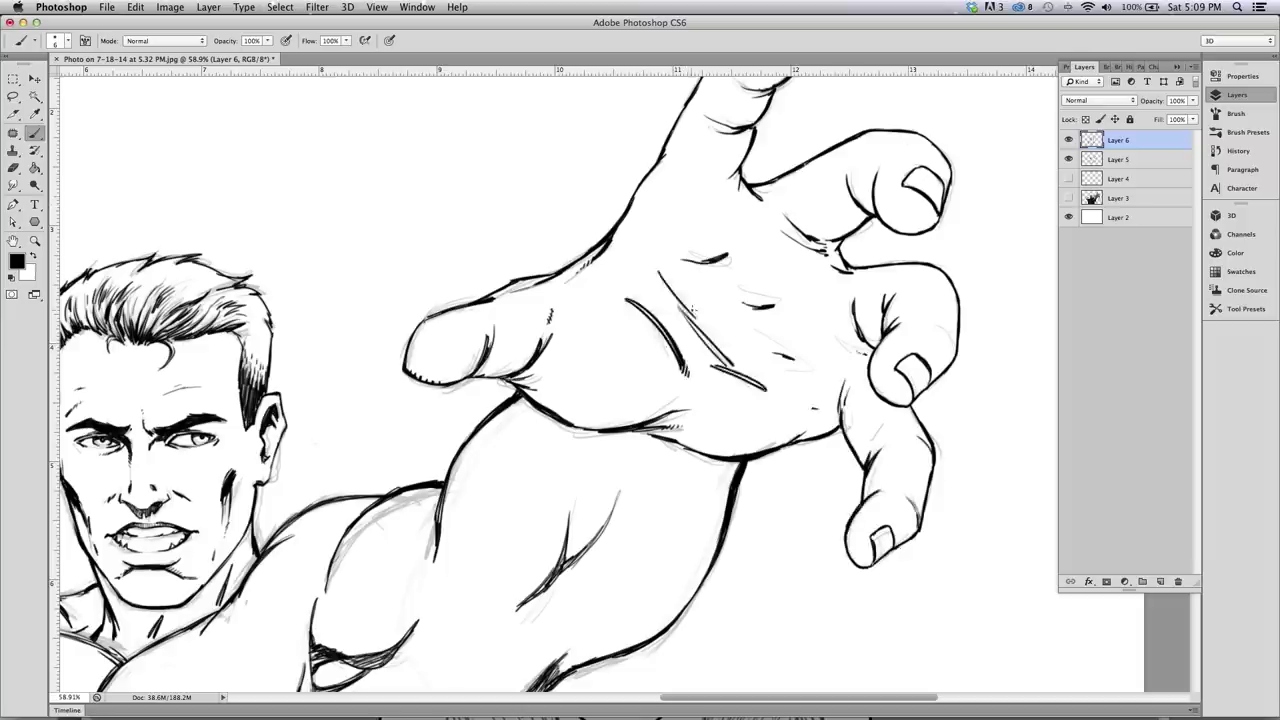
Strengthen the upper abdominal muscle outlines and hatch the shadow band beneath the rib-cage arch
scroll(560, 380, "down", 4)
left_click_drag(420, 400, 713, 194)
left_click_drag(456, 540, 508, 568)
left_click_drag(508, 570, 597, 568)
left_click_drag(540, 530, 608, 557)
mouse_move(484, 506)
left_mouse_down()
mouse_move(533, 512)
mouse_move(602, 555)
left_mouse_up()
left_click_drag(620, 578, 600, 620)
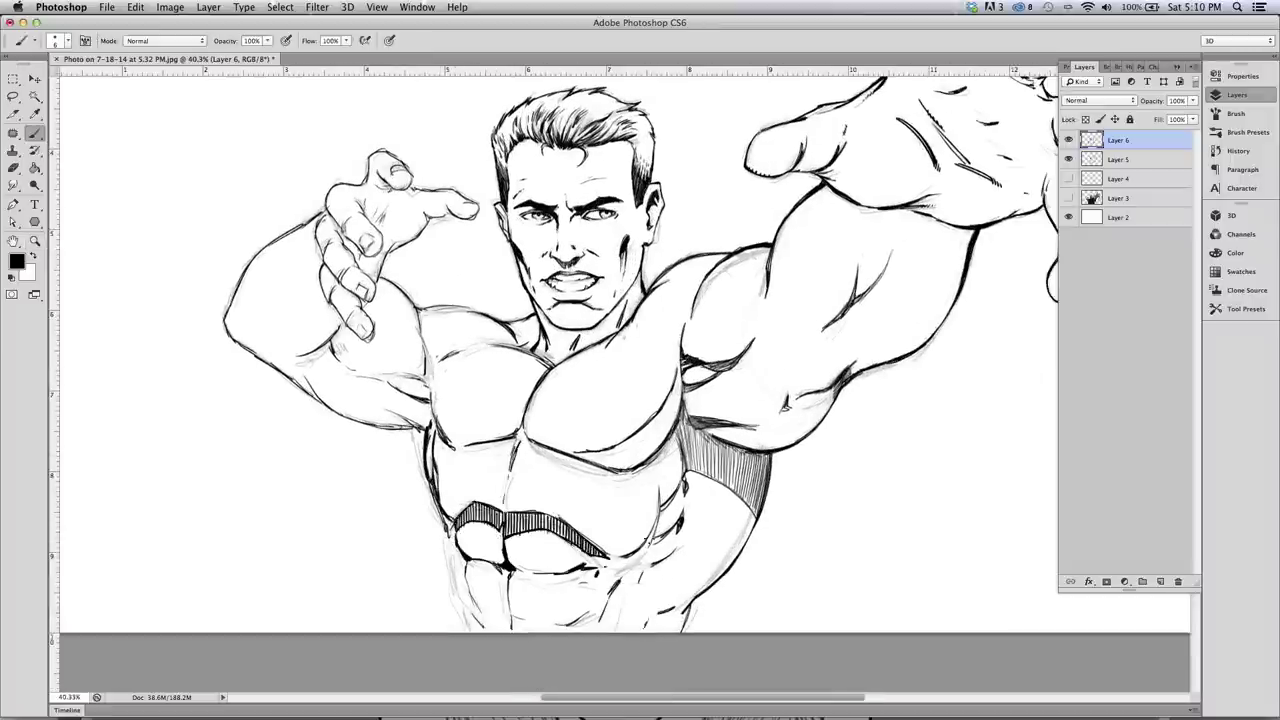
Refine the rib and lower abdominal contours and darken the shading below the outstretched arm's armpit
left_click_drag(660, 532, 622, 580)
left_click_drag(684, 408, 690, 456)
left_click_drag(467, 564, 486, 618)
mouse_move(509, 574)
left_mouse_down()
mouse_move(511, 620)
mouse_move(562, 576)
left_mouse_up()
mouse_move(688, 418)
left_mouse_down()
mouse_move(734, 428)
mouse_move(728, 484)
left_mouse_up()
mouse_move(704, 436)
left_mouse_down()
mouse_move(748, 474)
mouse_move(756, 512)
left_mouse_up()
left_click_drag(691, 602, 683, 632)
Ink the neck muscles and the shadow shapes beneath the jaw
left_click_drag(542, 318, 564, 350)
left_click_drag(616, 312, 566, 350)
left_click_drag(532, 304, 552, 358)
left_click_drag(634, 282, 620, 303)
Thicken the bent arm's outer forearm and elbow contour and refine its shoulder and upper-arm muscle creases
scroll(560, 380, "down", 5)
left_click_drag(500, 346, 626, 412)
scroll(450, 425, "up", 6)
left_click_drag(556, 434, 569, 479)
left_click_drag(457, 442, 488, 471)
left_click_drag(568, 506, 596, 557)
left_click_drag(625, 200, 748, 247)
left_click_drag(452, 302, 480, 440)
left_click_drag(498, 472, 528, 506)
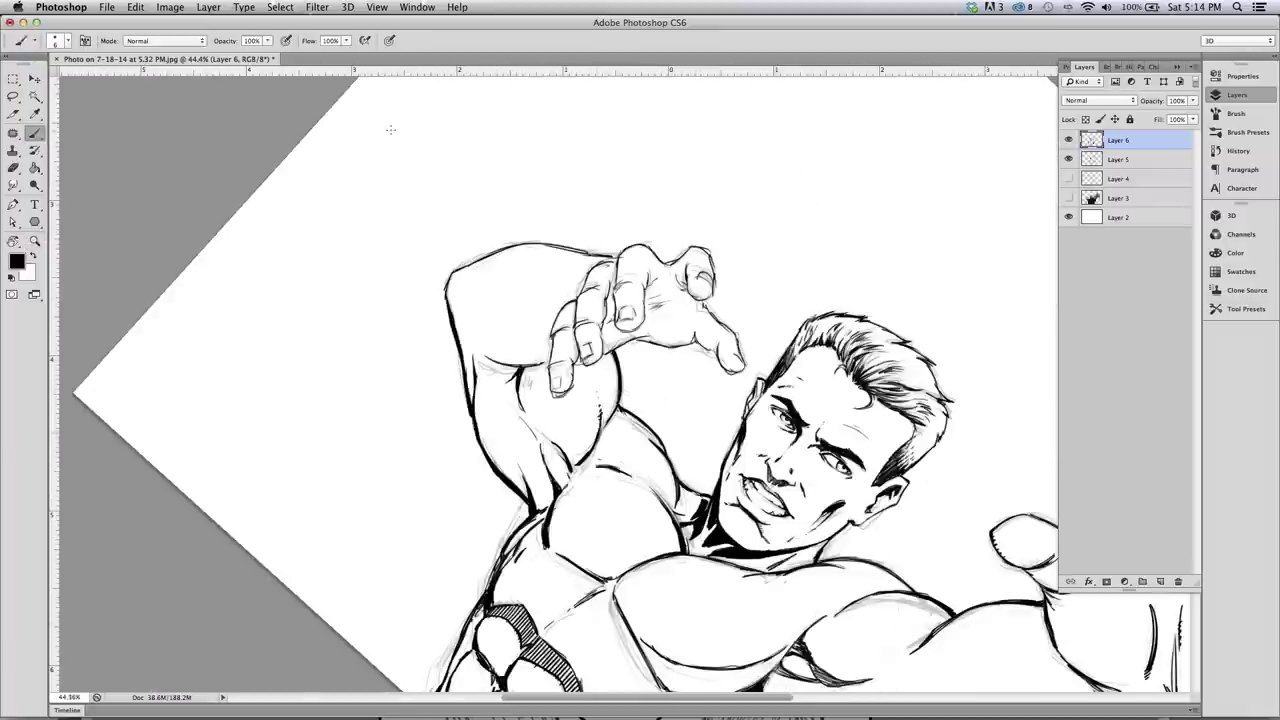
Strengthen the finger outlines on the bent arm's hand
left_click_drag(748, 247, 533, 225)
scroll(560, 380, "up", 3)
left_click_drag(588, 258, 604, 284)
left_click_drag(606, 346, 612, 382)
left_click_drag(654, 294, 632, 372)
left_click_drag(596, 300, 599, 340)
left_click_drag(632, 402, 639, 438)
left_click_drag(625, 244, 744, 310)
left_click_drag(521, 412, 514, 450)
Refine the fingertips, knuckle creases and palm details of the bent arm's hand with short ink strokes
left_click_drag(557, 322, 549, 406)
left_click_drag(569, 284, 567, 360)
left_click_drag(571, 347, 589, 362)
left_click_drag(670, 300, 687, 318)
mouse_move(676, 336)
left_mouse_down()
mouse_move(706, 366)
mouse_move(653, 335)
left_mouse_up()
left_click_drag(526, 325, 543, 305)
left_click_drag(748, 300, 540, 225)
mouse_move(420, 320)
left_mouse_down()
mouse_move(249, 320)
mouse_move(600, 330)
left_mouse_up()
Hide the Layer 5 sketch guide and add finishing shadow strokes to the torso and both arms
key("e")
key("r")
left_click(1068, 159)
scroll(369, 291, "down", 5)
scroll(369, 291, "up", 3)
key("b")
left_click_drag(456, 512, 446, 538)
left_click_drag(574, 480, 540, 518)
left_click_drag(750, 366, 708, 426)
left_click_drag(240, 396, 260, 432)
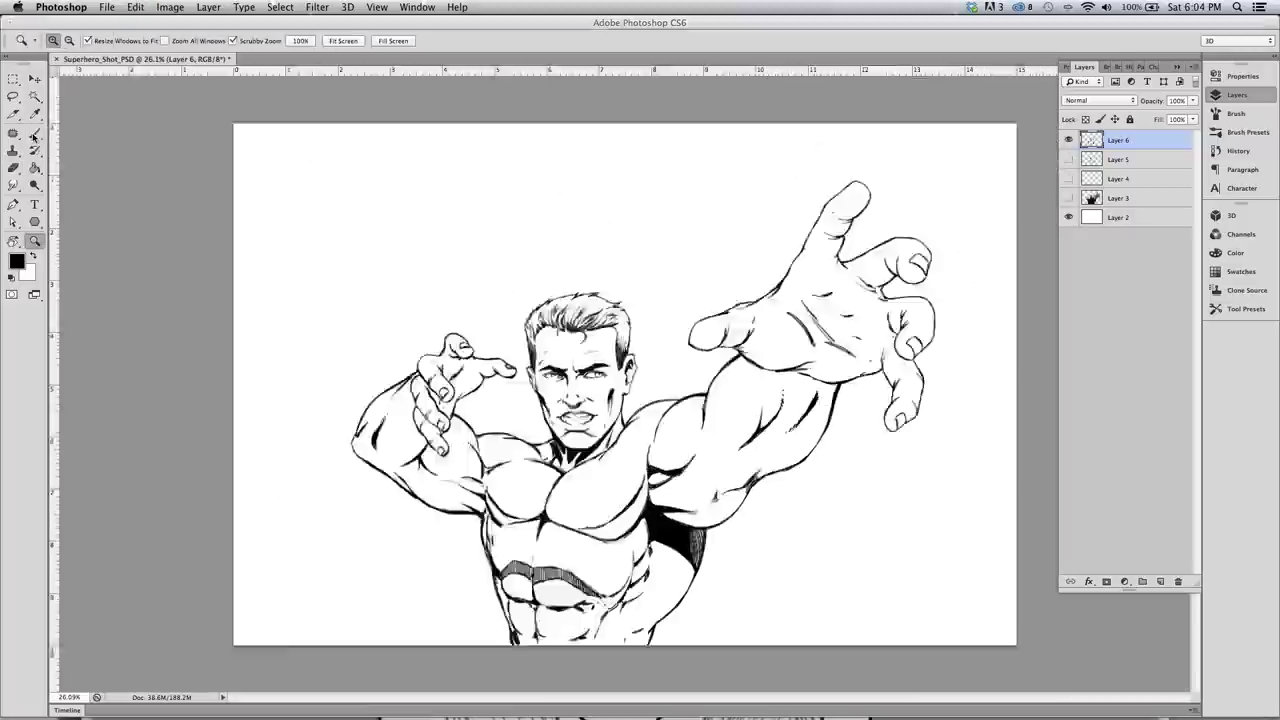
Sketch jagged energy bursts and speed lines around both hands on a separate layer above the figure's inks
left_click_drag(752, 450, 916, 392)
left_click_drag(872, 346, 724, 430)
left_click_drag(654, 268, 628, 235)
left_click_drag(756, 448, 787, 492)
left_click_drag(654, 412, 735, 472)
mouse_move(484, 302)
left_mouse_down()
mouse_move(493, 260)
mouse_move(458, 222)
left_mouse_up()
left_click_drag(525, 378, 468, 404)
left_click_drag(422, 362, 364, 360)
left_click_drag(542, 416, 567, 458)
left_click_drag(594, 414, 567, 458)
key("bracketright")
key("bracketright")
key("bracketright")
key("bracketright")
left_click_drag(536, 352, 602, 358)
key("super+alt+z")
key("super+alt+z")
key("super+alt+z")
Sketch the crossing costume straps, the round chest emblem and the cape falling on both sides of the torso
left_click_drag(528, 418, 614, 570)
left_click_drag(534, 418, 624, 568)
left_click_drag(598, 414, 500, 518)
mouse_move(522, 468)
left_mouse_down()
mouse_move(562, 490)
mouse_move(472, 580)
left_mouse_up()
left_click_drag(672, 486, 748, 580)
left_click_drag(528, 456, 560, 494)
Tint the costume and energy sketch on Layer 7 pale blue with a Color Overlay and add a new layer for inking
left_click_drag(1193, 100, 1157, 117)
left_click(208, 7)
left_click(1160, 581)
Ink the jagged energy outline rising from the shoulder to the spikes beside the outstretched hand's thumb
scroll(640, 380, "up", 3)
left_click_drag(470, 416, 426, 348)
left_click_drag(392, 306, 438, 240)
left_click_drag(396, 169, 515, 205)
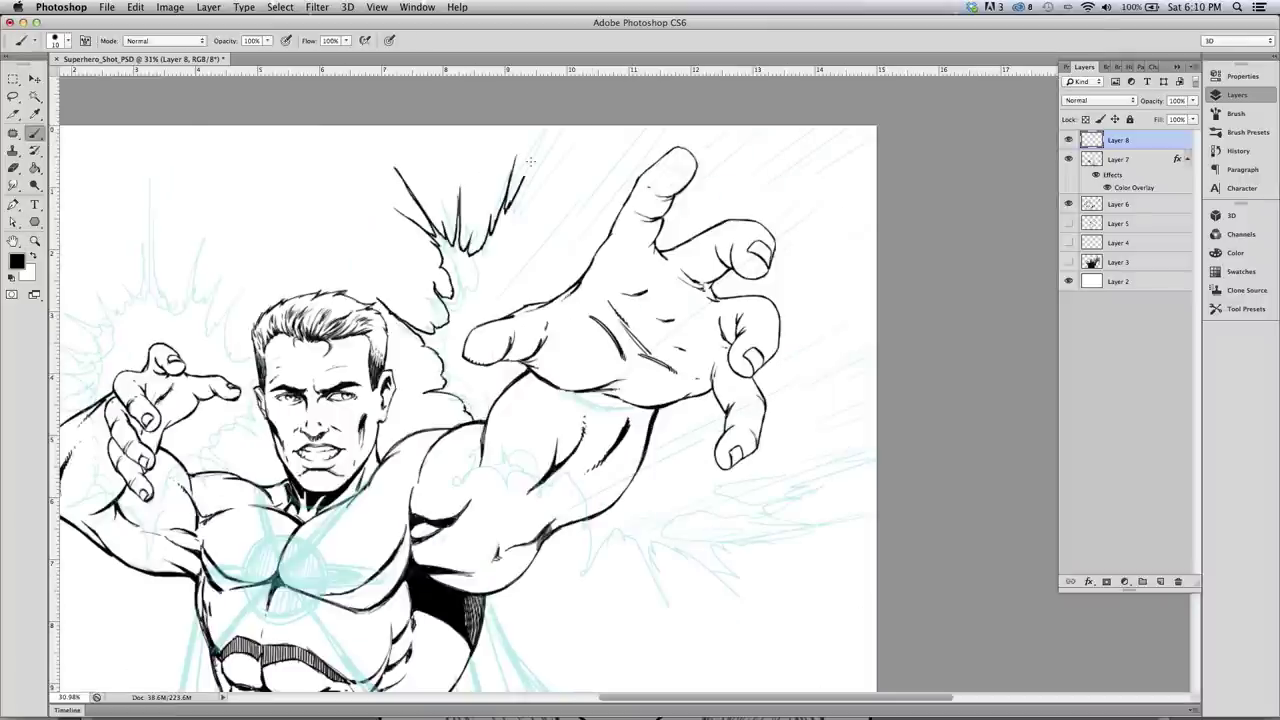
Ink the speed lines radiating past the outstretched hand and the energy spikes beneath its forearm
left_click_drag(640, 127, 574, 206)
left_click_drag(562, 222, 488, 312)
left_click_drag(618, 530, 682, 621)
left_click_drag(876, 453, 734, 487)
left_click_drag(850, 128, 776, 190)
left_click_drag(876, 230, 778, 296)
left_click_drag(876, 411, 776, 457)
Ink the spiky energy burst around the bent arm's hand, including its jagged edges beside the face and forearm
mouse_move(320, 400)
left_mouse_down()
mouse_move(606, 360)
mouse_move(606, 378)
left_mouse_up()
left_click_drag(387, 234, 436, 286)
left_click_drag(468, 154, 497, 277)
left_click_drag(407, 346, 300, 403)
left_click_drag(466, 512, 469, 567)
left_click_drag(499, 296, 525, 234)
left_click_drag(594, 256, 546, 318)
left_click_drag(600, 360, 538, 418)
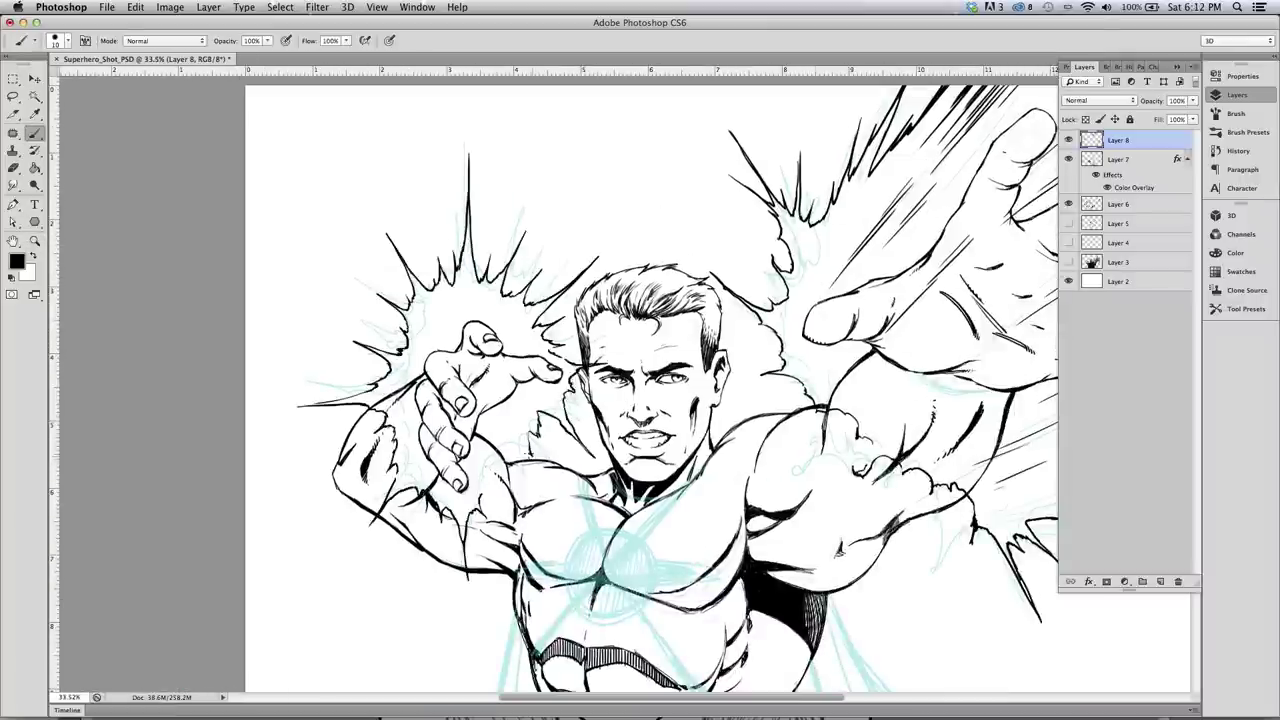
Ink the cape's outer edges and folds on both sides of the torso
scroll(640, 380, "down", 3)
left_click_drag(464, 522, 437, 618)
left_click_drag(684, 508, 743, 618)
left_click_drag(647, 592, 640, 619)
mouse_move(668, 578)
left_mouse_down()
mouse_move(662, 619)
mouse_move(688, 619)
left_mouse_up()
left_click_drag(480, 566, 478, 618)
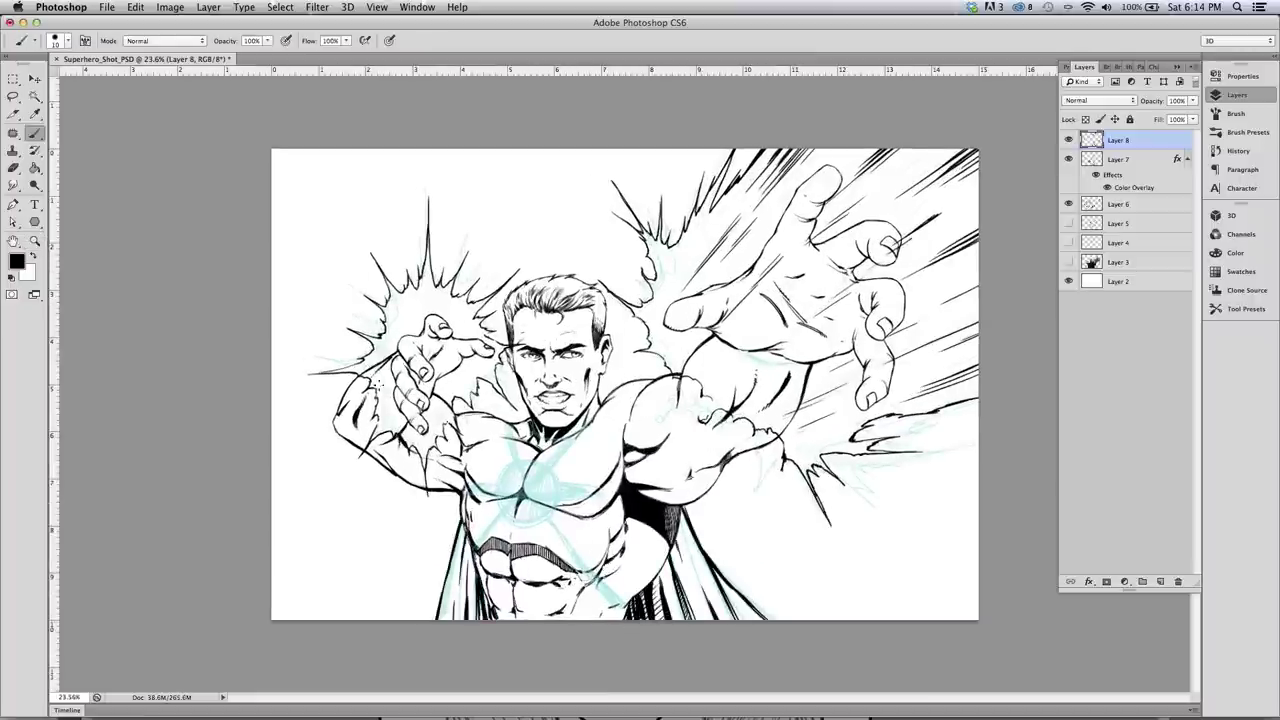
Add a new layer and ink the costume straps crossing the chest and meeting at the emblem
left_click(1160, 581)
left_click_drag(581, 429, 524, 490)
left_click_drag(519, 497, 475, 549)
left_click_drag(528, 498, 630, 608)
mouse_move(515, 425)
left_mouse_down()
mouse_move(530, 502)
mouse_move(533, 490)
left_mouse_up()
left_click_drag(492, 465, 535, 495)
left_click_drag(515, 539, 519, 506)
left_click_drag(538, 525, 528, 507)
left_click_drag(503, 525, 518, 506)
key("super+alt+z")
key("super+alt+z")
key("super+alt+z")
mouse_move(543, 514)
left_mouse_down()
mouse_move(530, 502)
mouse_move(596, 508)
left_mouse_up()
key("super+alt+z")
key("super+alt+z")
key("super+alt+z")
key("super+alt+z")
Hide the blue Layer 7 guide and ink shadow strokes around the armpit, the torso's side and the cape
left_click(1068, 179)
left_click_drag(623, 458, 614, 490)
mouse_move(562, 507)
left_mouse_down()
mouse_move(608, 516)
mouse_move(568, 512)
left_mouse_up()
mouse_move(619, 486)
left_mouse_down()
mouse_move(584, 519)
mouse_move(622, 519)
left_mouse_up()
mouse_move(670, 540)
left_mouse_down()
mouse_move(654, 583)
mouse_move(657, 572)
left_mouse_up()
mouse_move(625, 449)
left_mouse_down()
mouse_move(639, 462)
mouse_move(660, 436)
mouse_move(660, 512)
left_mouse_up()
On Layer 6, hatch brush shadows under the pectorals, along the abdomen and down the side behind the torso
scroll(441, 474, "up", 4)
left_click(1068, 223)
left_click(1068, 223)
left_click(1118, 223)
left_click(36, 134)
mouse_move(540, 511)
left_mouse_down()
mouse_move(502, 510)
mouse_move(514, 512)
left_mouse_up()
left_click_drag(474, 482, 476, 526)
left_click_drag(564, 576, 626, 606)
left_click_drag(708, 538, 758, 564)
left_click_drag(766, 584, 750, 610)
Hatch the underside of the outstretched arm and strengthen its contours from the shoulder to the wrist
left_click_drag(714, 480, 754, 494)
left_click_drag(850, 466, 876, 444)
left_click_drag(894, 438, 930, 420)
left_click_drag(838, 270, 804, 302)
left_click_drag(738, 504, 800, 518)
left_click_drag(812, 468, 864, 454)
left_click_drag(794, 327, 768, 328)
left_click_drag(710, 342, 674, 374)
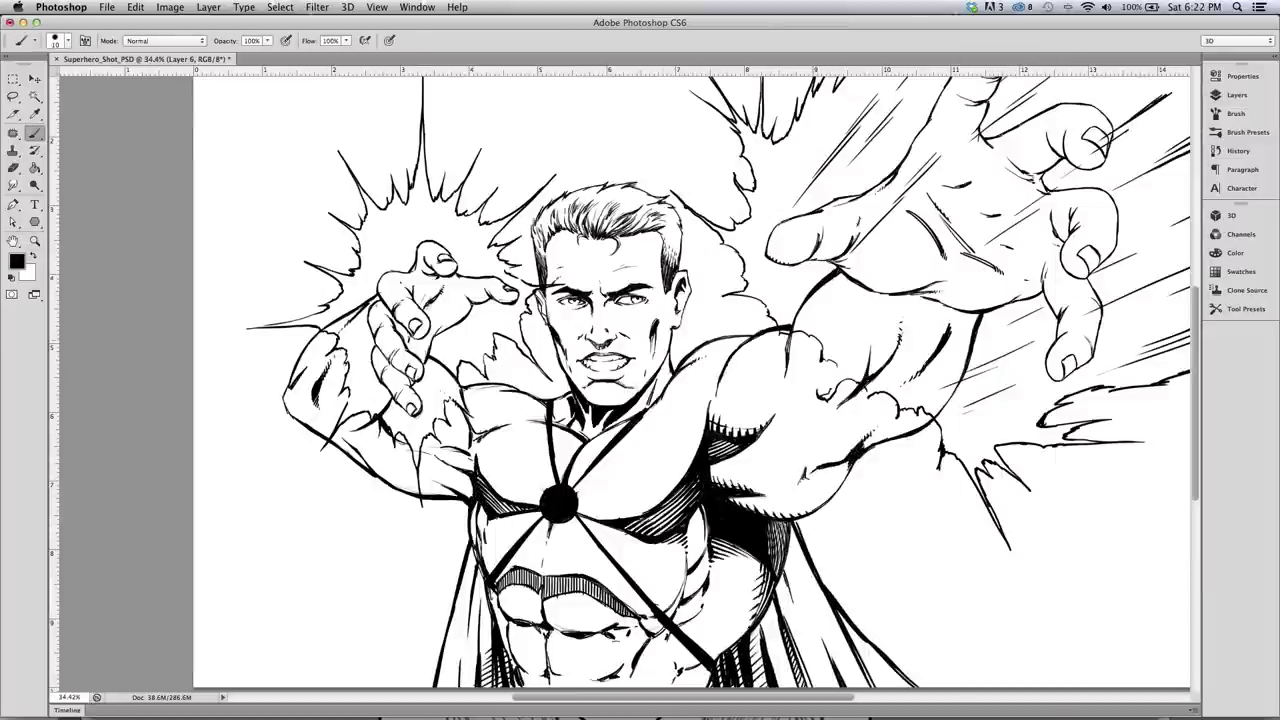
Reinforce the bent arm and ear contours and draw a shadow along the heel of the outstretched palm
left_click_drag(436, 484, 472, 495)
left_click_drag(492, 422, 472, 438)
left_click_drag(690, 276, 678, 326)
left_click_drag(836, 272, 904, 298)
left_click_drag(890, 295, 972, 318)
Zoom in on the outstretched hand and refine its finger contours, creases and knuckle shadows with brush strokes
left_click(35, 241)
left_click_drag(230, 211, 181, 211)
left_click_drag(827, 215, 880, 215)
key("b")
left_click_drag(784, 180, 750, 240)
left_click_drag(934, 268, 982, 278)
left_click_drag(995, 354, 964, 416)
left_click_drag(908, 504, 924, 542)
left_click_drag(966, 206, 988, 224)
left_click_drag(914, 342, 898, 364)
Ink shading strokes along the ribs and abdomen and add pointed rays radiating from the chest emblem
key("z")
mouse_move(230, 211)
left_mouse_down()
mouse_move(170, 211)
mouse_move(181, 211)
left_mouse_up()
key("b")
left_click_drag(590, 586, 572, 606)
left_click_drag(608, 564, 590, 592)
left_click_drag(654, 534, 630, 552)
left_click_drag(526, 498, 571, 481)
mouse_move(498, 512)
left_mouse_down()
mouse_move(466, 524)
mouse_move(472, 475)
left_mouse_up()
Move Layer 7 below Layer 5 and combine the ink layers into a merged copy above the hidden originals
left_click(1237, 95)
left_click_drag(1118, 179, 1118, 251)
left_click(1118, 140)
key("w")
left_click(276, 206)
key("super+d")
key("b")
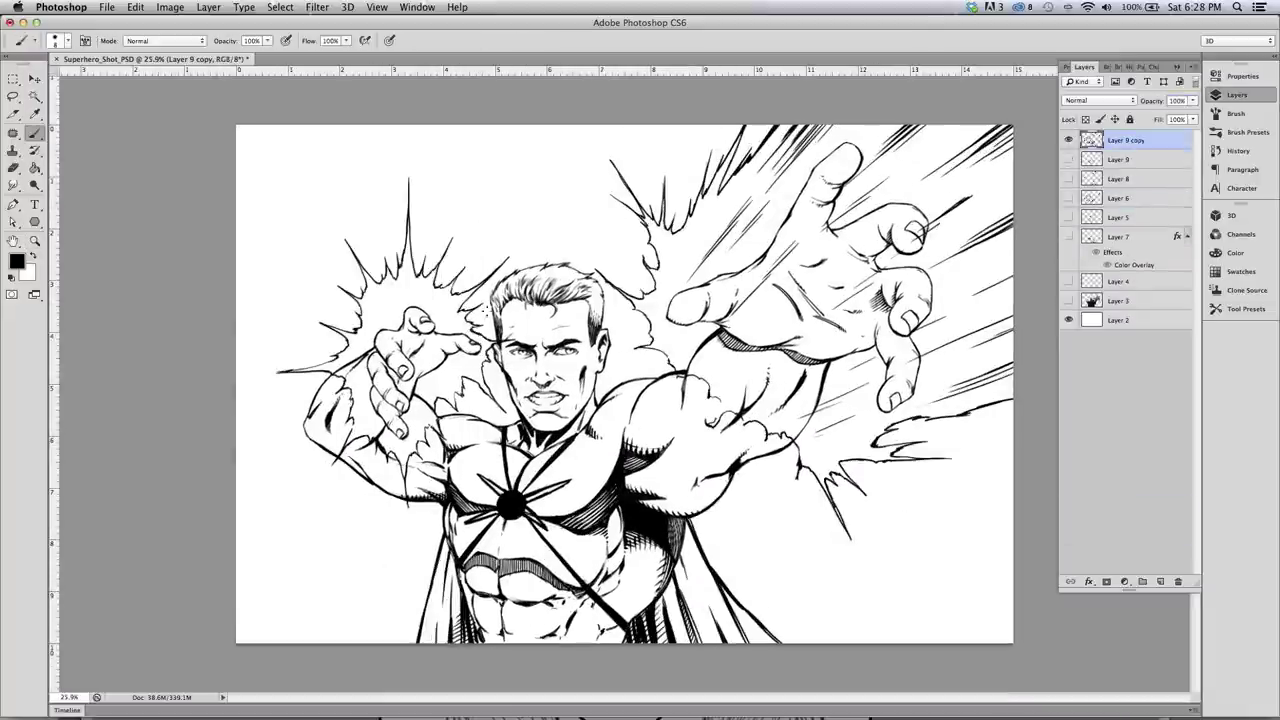
Select the background areas above and below the outstretched arm, invert the selection and add a new layer
key("w")
left_click(276, 206)
left_click(900, 575, "shift")
key("super+shift+i")
left_click(1160, 581)
Fill the background around the figure and energy bursts with black on another new layer
key("g")
left_click(1160, 581)
key("x")
left_click(486, 243)
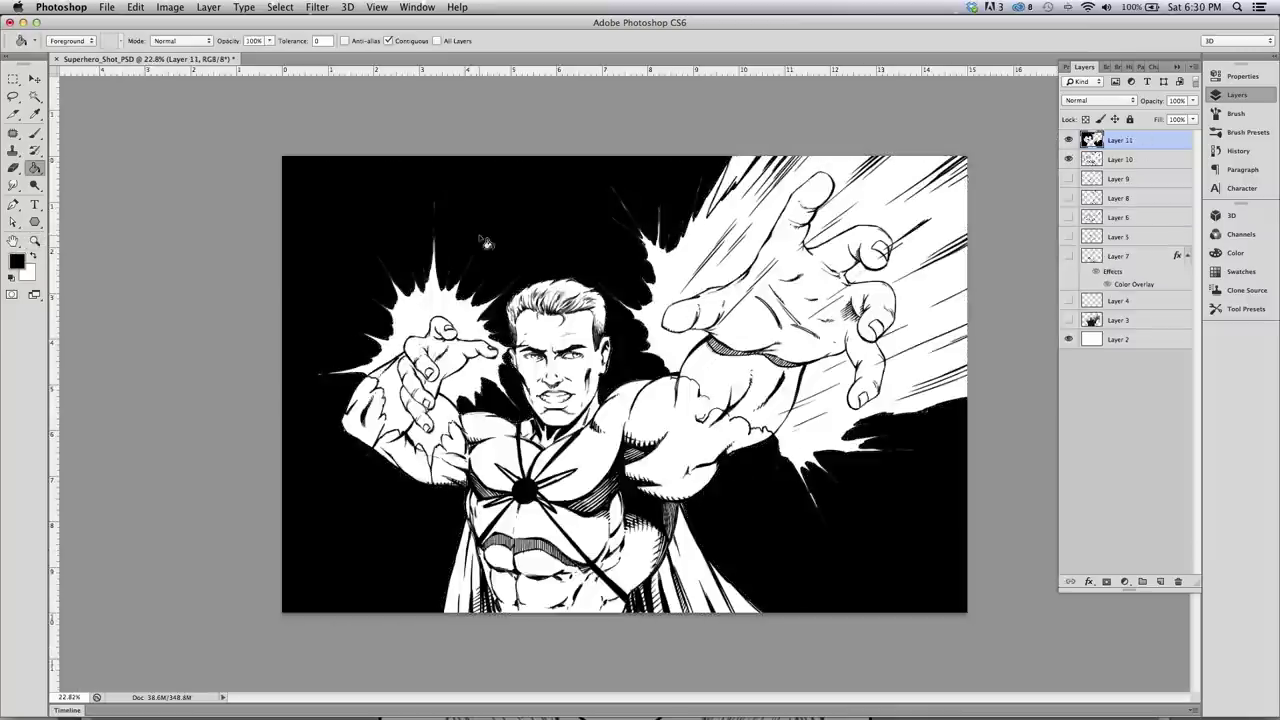
Dot small white stars across the black background with the brush
key("b")
key("x")
key("z")
left_click_drag(290, 570, 308, 570)
key("b")
Fill a large circle in the drawing's lower-left corner and a smaller one at lower right with white on a new layer, locking its transparent pixels
key("m")
left_click_drag(402, 328, 223, 566)
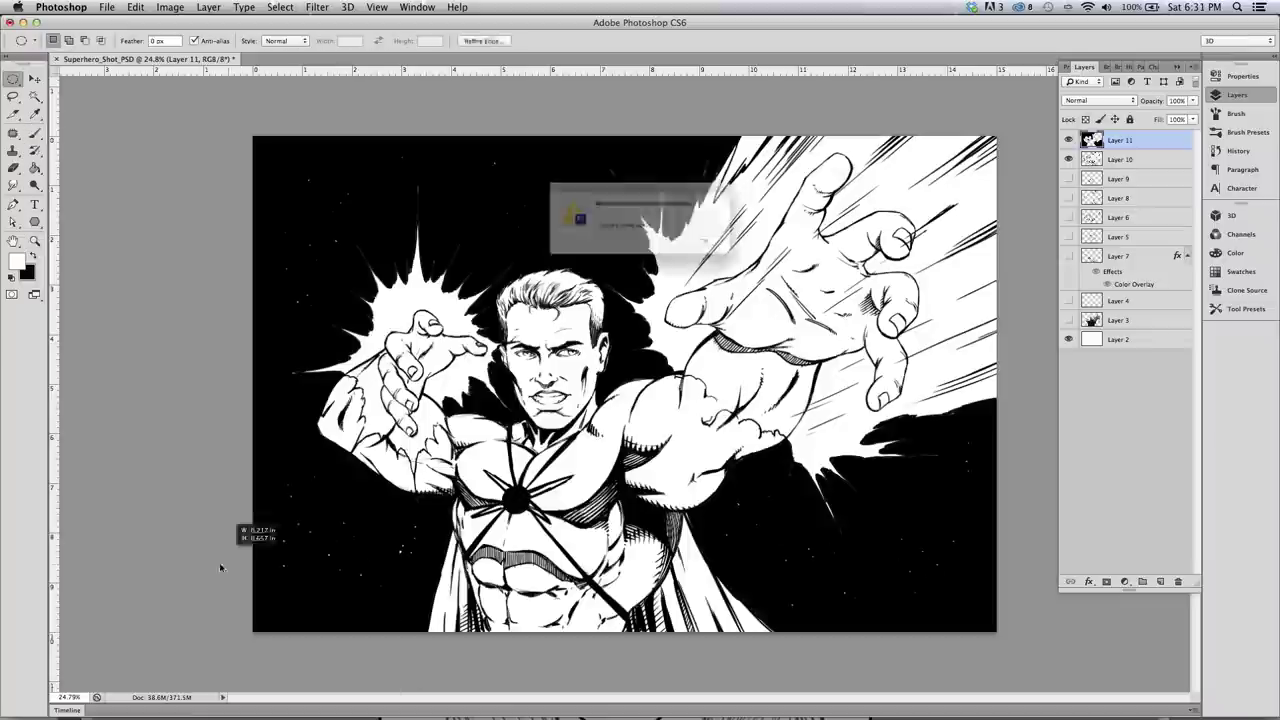
left_click(1160, 581)
key("g")
left_click(289, 477)
left_click_drag(838, 472, 982, 604)
left_click(1085, 119)
Paint mottled grey and black texture over the large planet with a textured brush
left_click(68, 41)
double_click(597, 557)
left_click_drag(275, 470, 370, 600)
left_click_drag(290, 500, 375, 590)
key("x")
mouse_move(262, 450)
left_mouse_down()
mouse_move(284, 474)
mouse_move(308, 472)
mouse_move(265, 455)
mouse_move(265, 480)
mouse_move(295, 482)
left_mouse_up()
left_click_drag(371, 627, 392, 580)
Smudge the texture along the large planet's upper and lower edges
left_click(13, 186)
left_click_drag(265, 455, 325, 480)
left_click_drag(350, 620, 392, 580)
Choose another brush tip, layer more light and dark texture onto the large planet and refine its tones with the toning tool
key("b")
left_click(68, 41)
scroll(400, 450, "down", 10)
left_click(299, 461)
key("Return")
mouse_move(270, 470)
left_mouse_down()
mouse_move(385, 615)
mouse_move(370, 610)
left_mouse_up()
key("x")
left_click_drag(275, 500, 380, 615)
key("o")
mouse_move(268, 545)
left_mouse_down()
mouse_move(282, 476)
mouse_move(370, 600)
left_mouse_up()
Shade the small white planet beneath the outstretched arm with black brush strokes
left_click(13, 79)
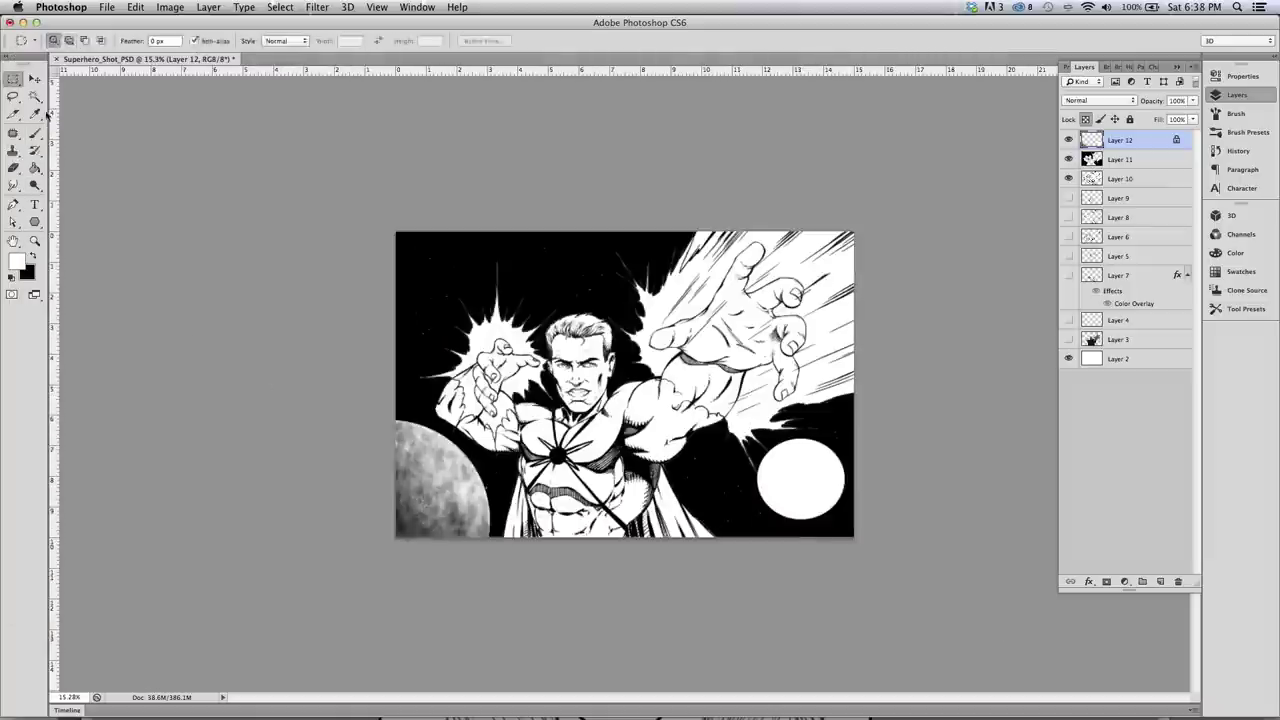
key("z")
left_click_drag(600, 400, 660, 400)
key("b")
key("x")
mouse_move(850, 540)
left_mouse_down()
mouse_move(909, 494)
mouse_move(900, 565)
left_mouse_up()
Hide planet Layer 12, load Layer 11's black background as a selection, add a new layer above it and hide Layer 11
left_click(1069, 160)
left_click(1069, 160)
left_click(1069, 140)
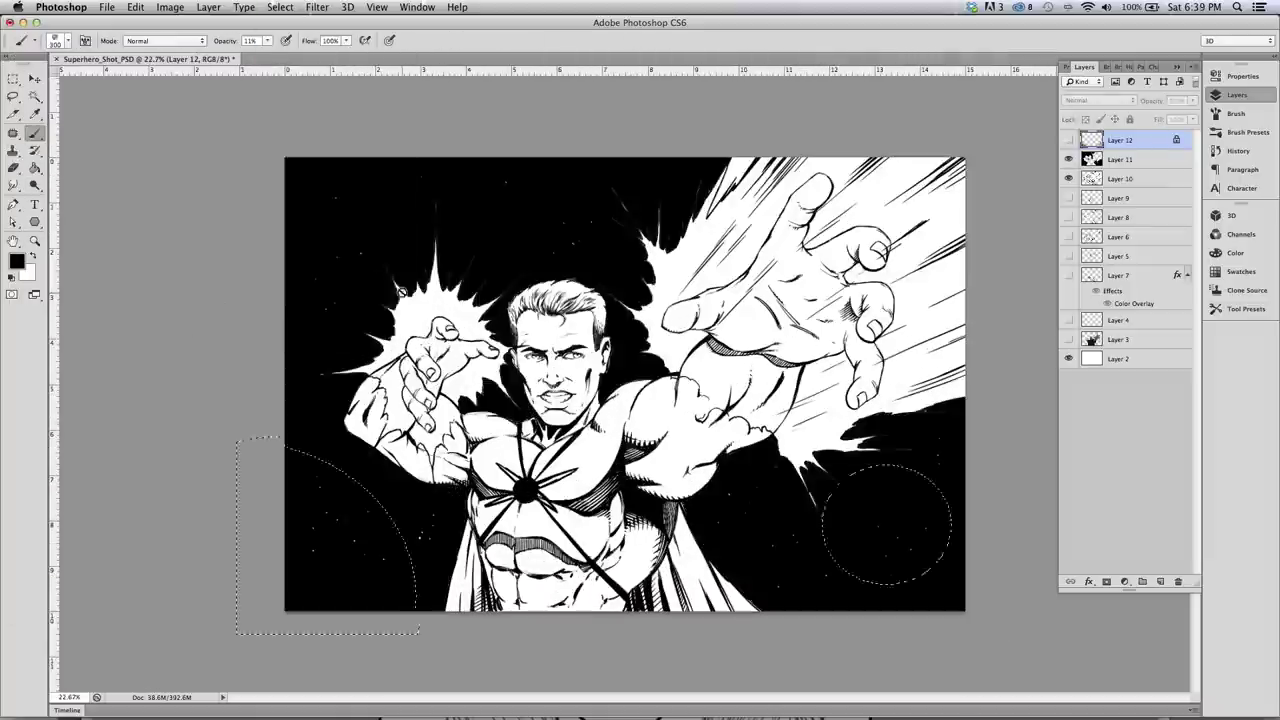
left_click(1092, 160, "super")
left_click(1160, 582)
left_click(1069, 179)
Paint diagonal grey and black streaks across the selected background, adjusting the brush's opacity and size to build up darker tones
mouse_move(500, 190)
left_mouse_down()
mouse_move(323, 471)
mouse_move(300, 590)
left_mouse_up()
left_click_drag(417, 517, 590, 250)
left_click(267, 41)
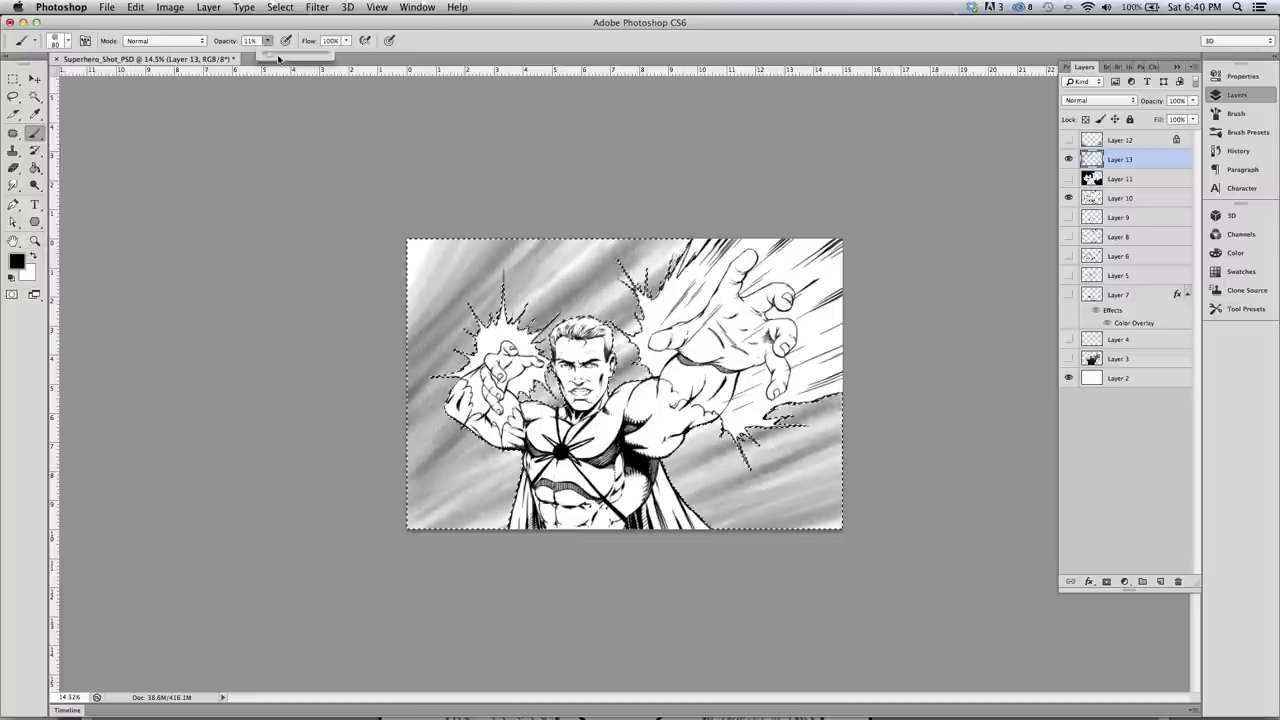
left_click_drag(690, 510, 840, 420)
left_click_drag(410, 500, 670, 245)
left_click(1237, 95)
left_click_drag(463, 540, 520, 460)
key("]")
left_click_drag(700, 520, 842, 420)
Soften the diagonal background streaks with Motion Blur and Gaussian Blur filters
left_click_drag(591, 396, 650, 396)
left_click(317, 7)
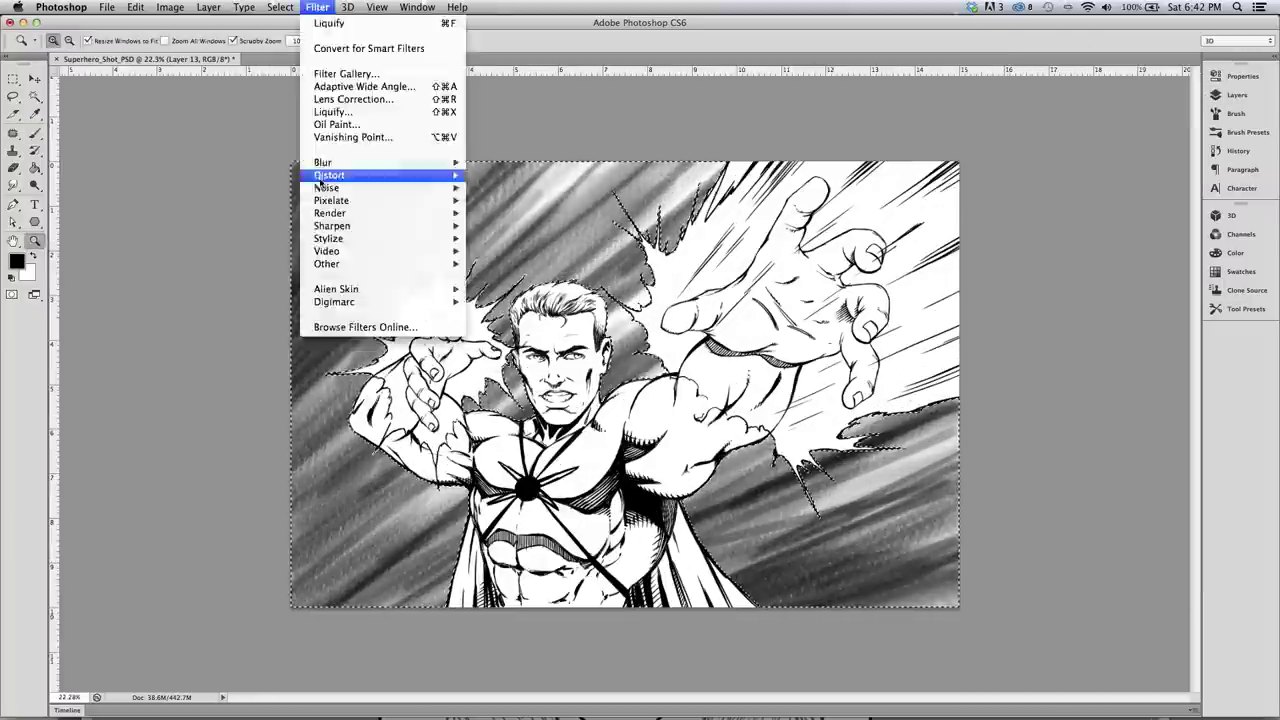
left_click(500, 278)
left_click_drag(165, 537, 149, 537)
left_click(256, 330)
left_click(317, 7)
left_click(500, 253)
left_click_drag(130, 290, 153, 291)
left_click(246, 135)
Apply a Radial Blur to the background streaks with amount 47, the Zoom method and Good quality
left_click(317, 7)
left_click(500, 290)
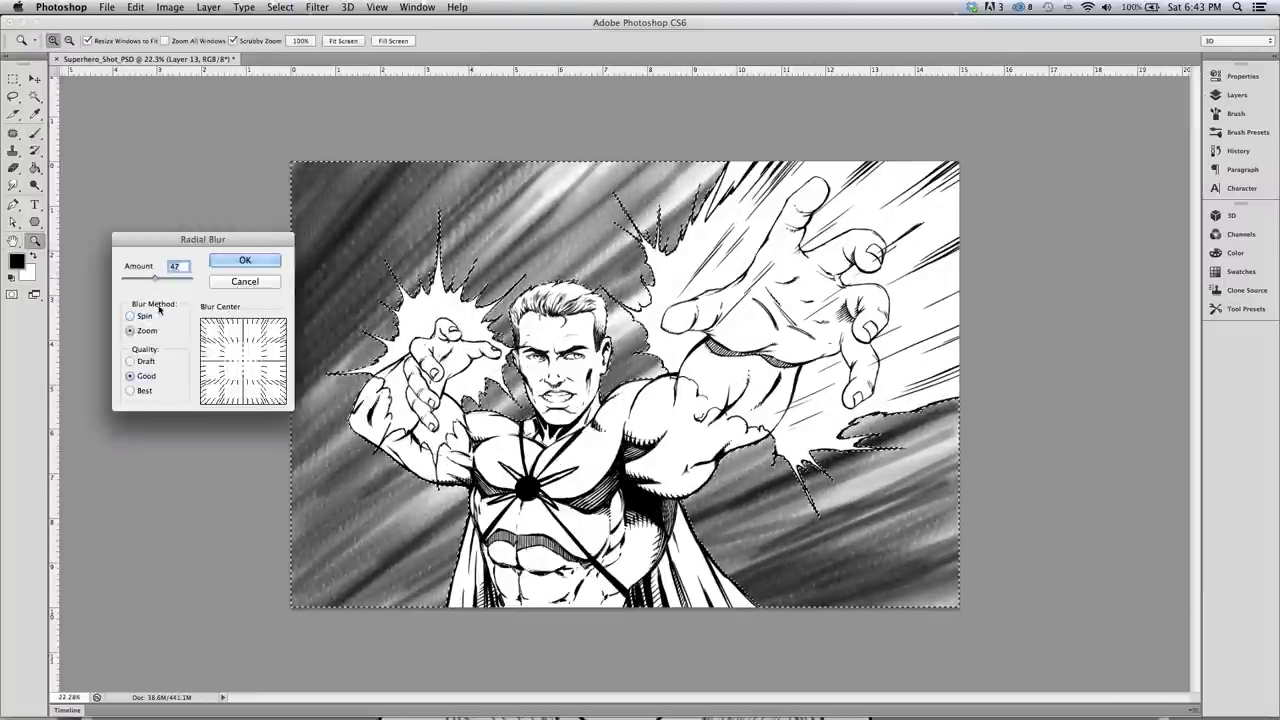
left_click(246, 260)
Add a new layer and paint alternating black and white rays radiating outward behind the figure
left_click(1237, 95)
left_click(1160, 582)
key("b")
left_click_drag(700, 500, 860, 590)
left_click_drag(350, 180, 500, 290)
key("x")
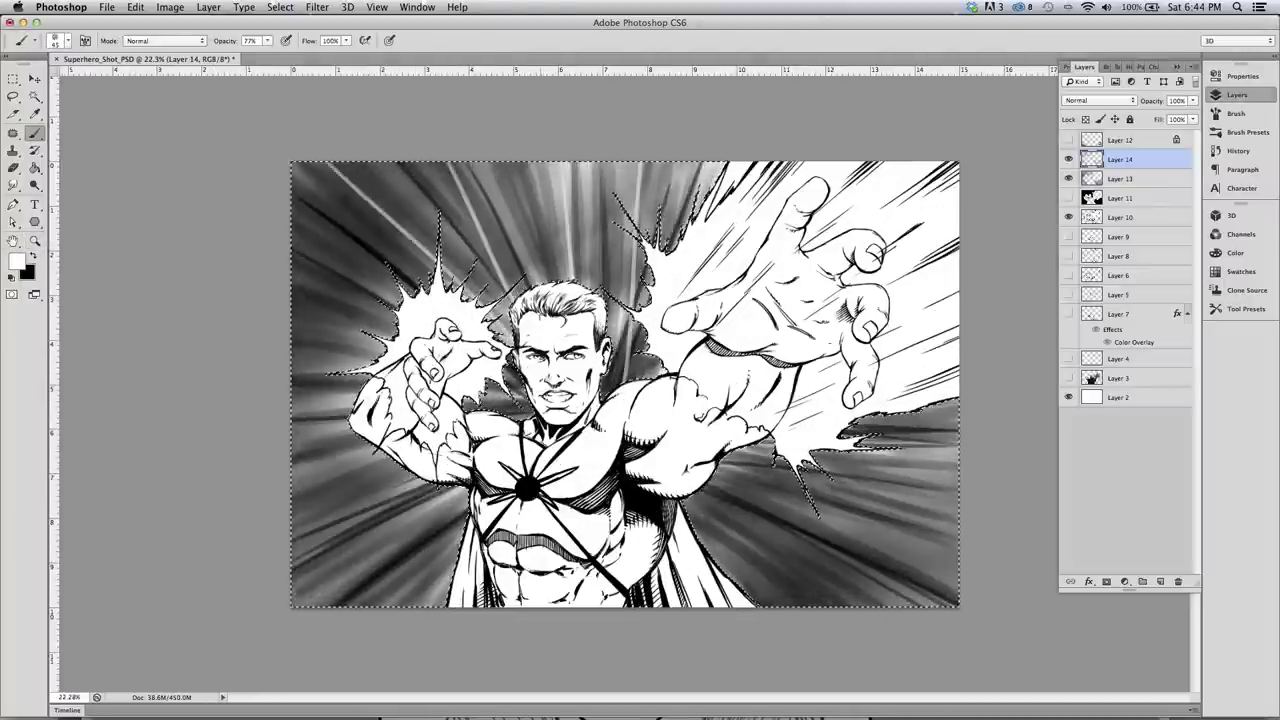
left_click_drag(310, 580, 450, 495)
key("x")
left_click_drag(860, 580, 710, 490)
key("x")
left_click_drag(300, 180, 400, 260)
Replace the selection with the drawing's left half, copy and paste those rays, and transform the pasted copy over the right half
key("super+d")
key("m")
left_click_drag(285, 156, 651, 631)
key("super+c")
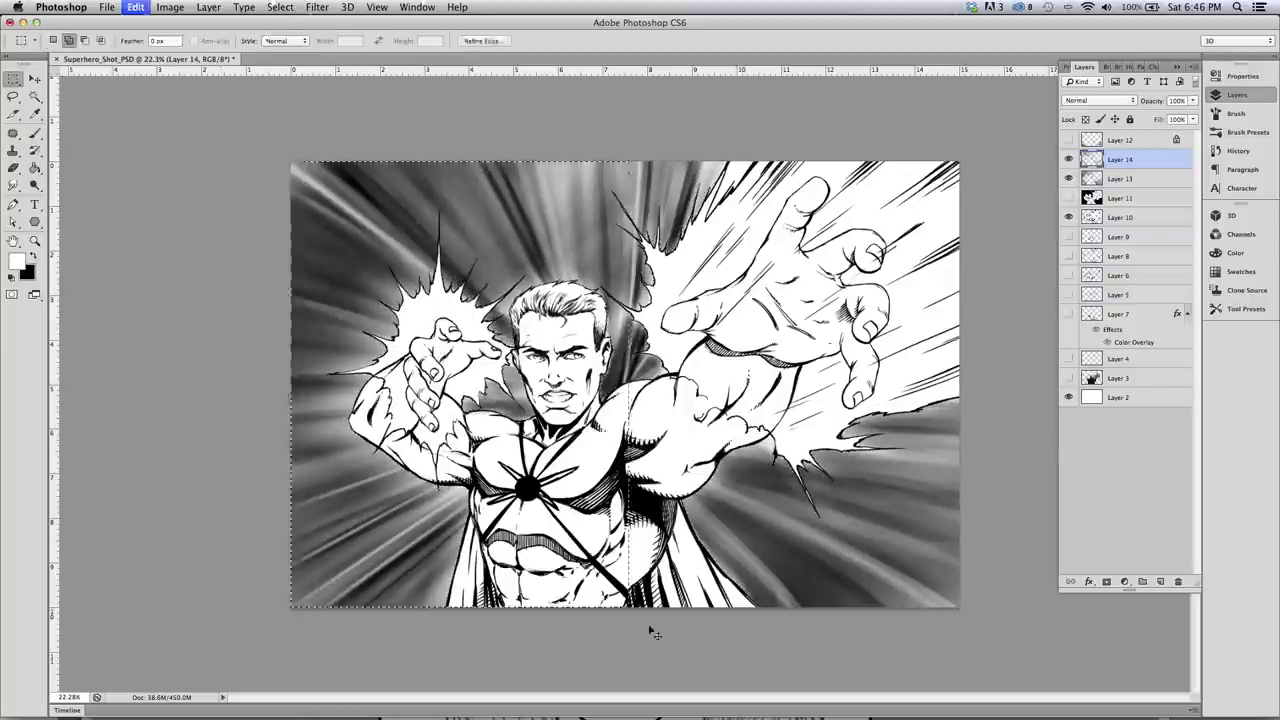
key("super+v")
key("super+t")
key("Return")
Merge the pasted rays and the painted ray layer down into Layer 13
left_click(13, 186)
key("super+e")
key("super+e")
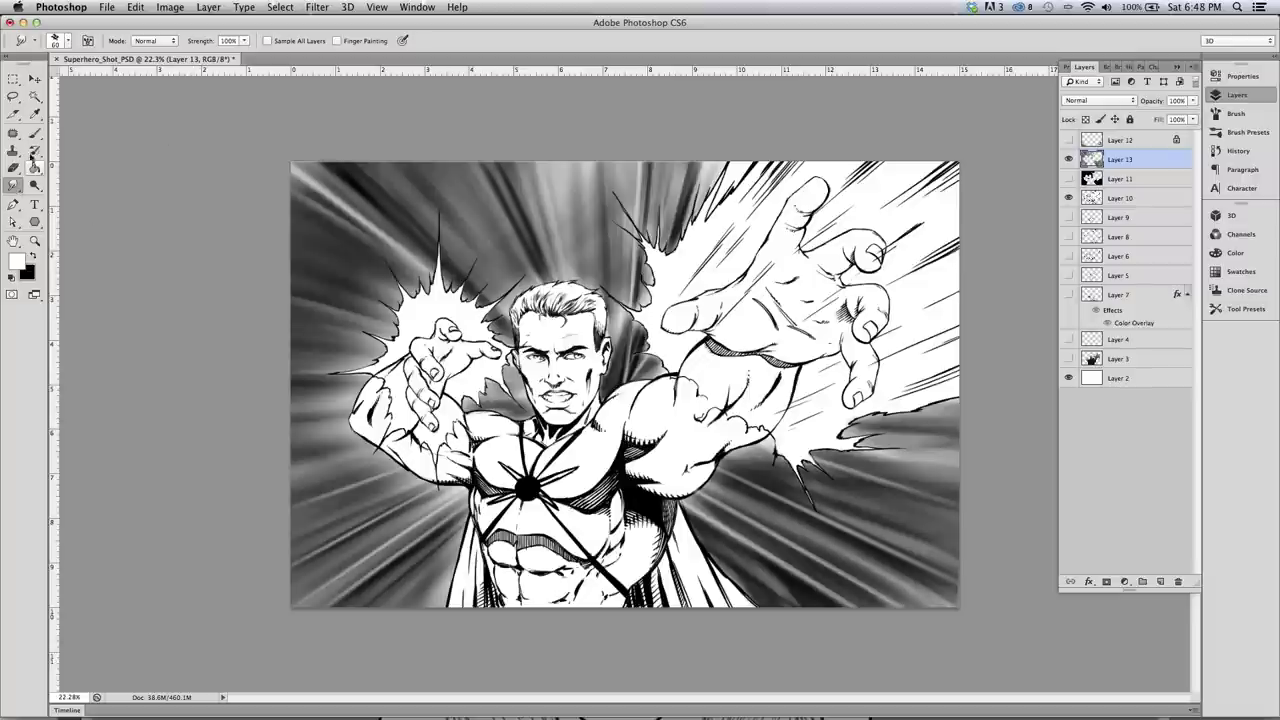
left_click(33, 138)
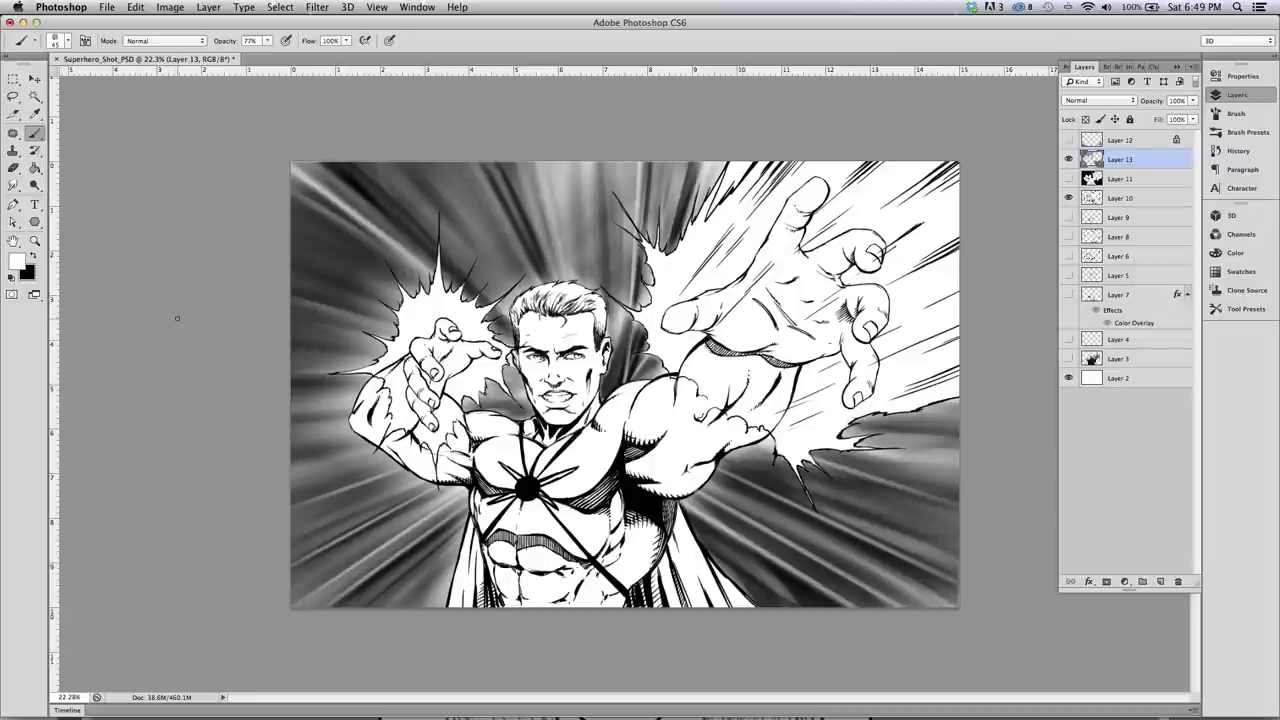
left_click(34, 242)
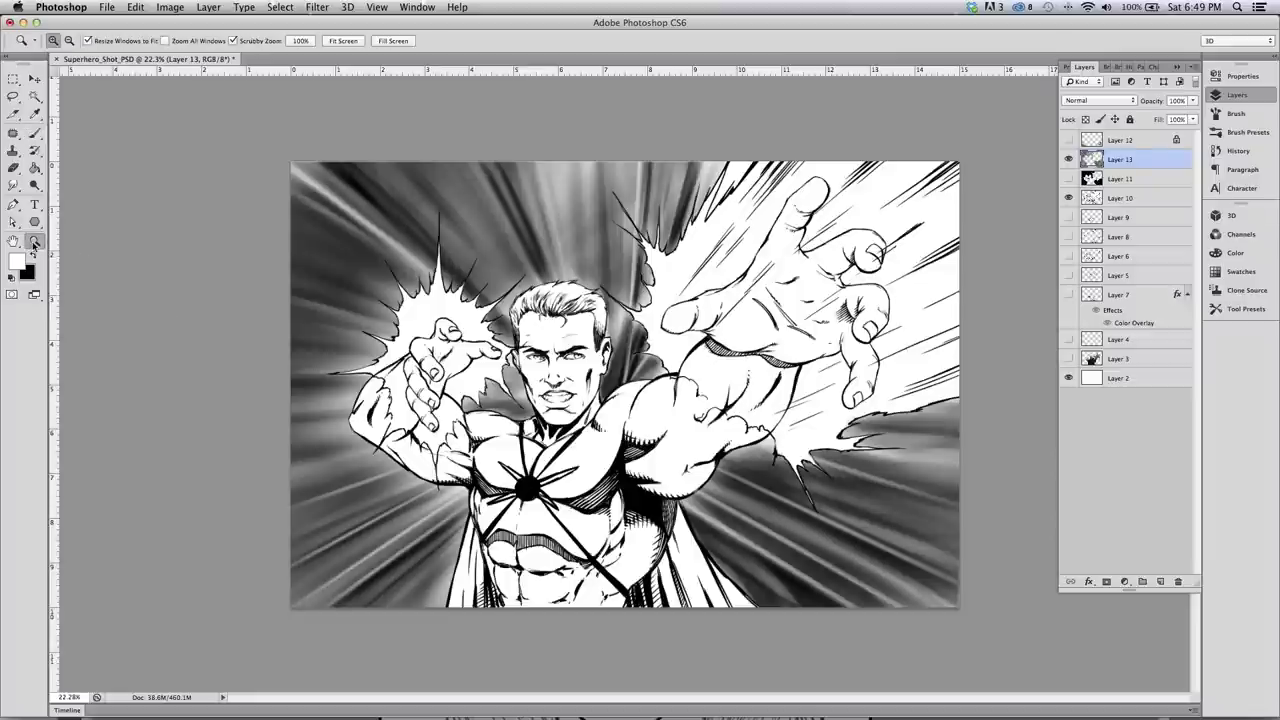
left_click_drag(593, 421, 613, 420)
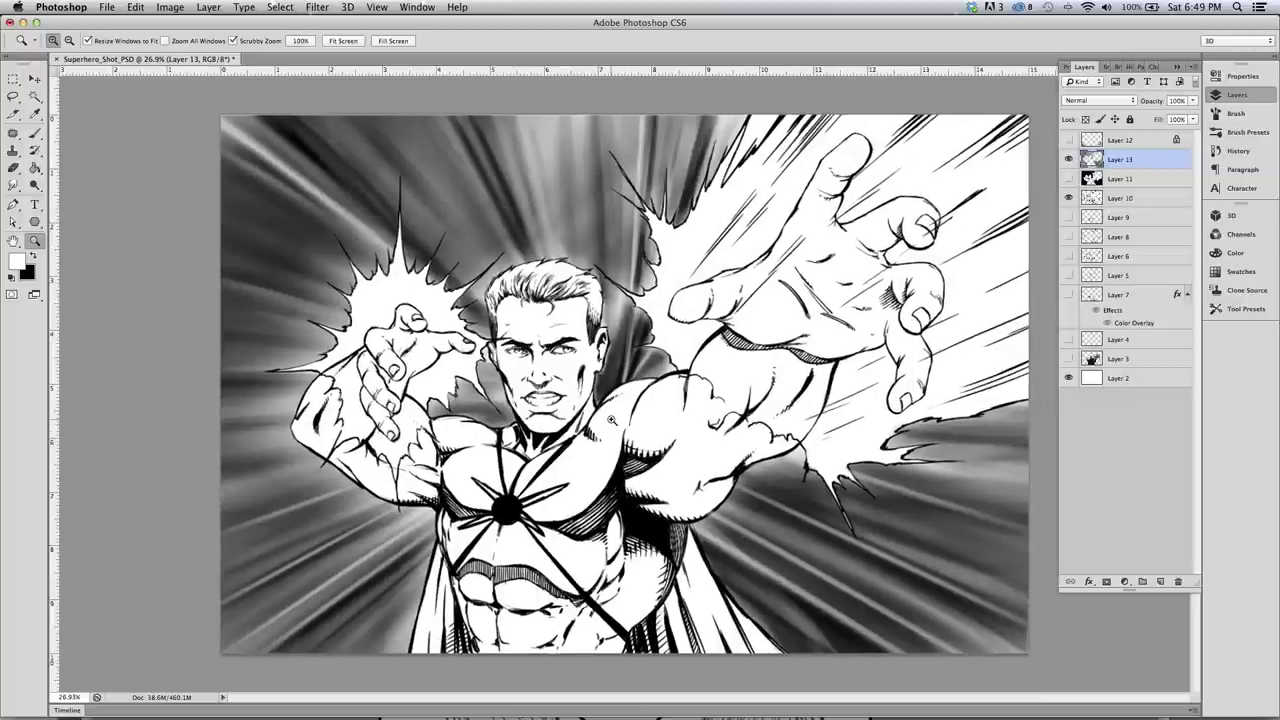